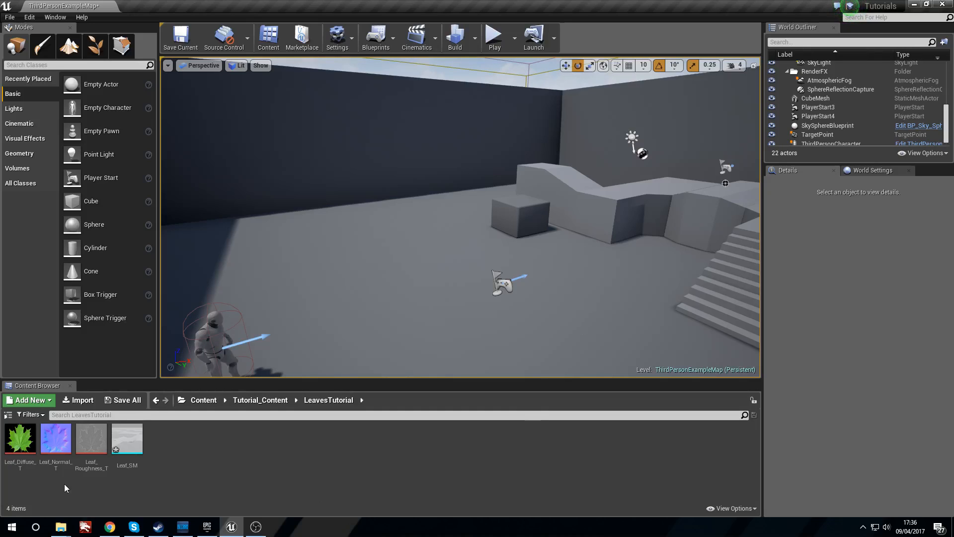
# Step: Inspect the Leaf_Diffuse_T and Leaf_Normal_T textures in the LeavesTutorial folder
pyautogui.click(13, 438)
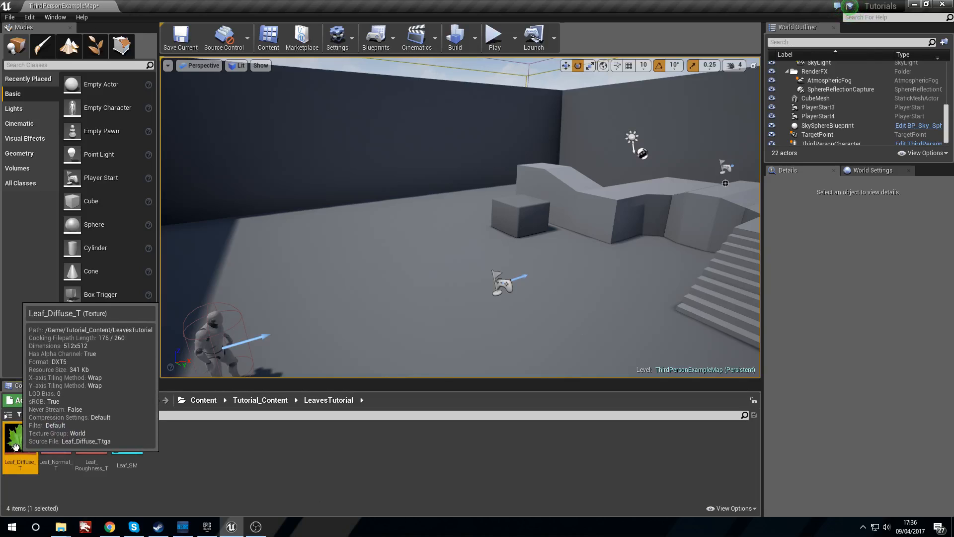
pyautogui.doubleClick(13, 438)
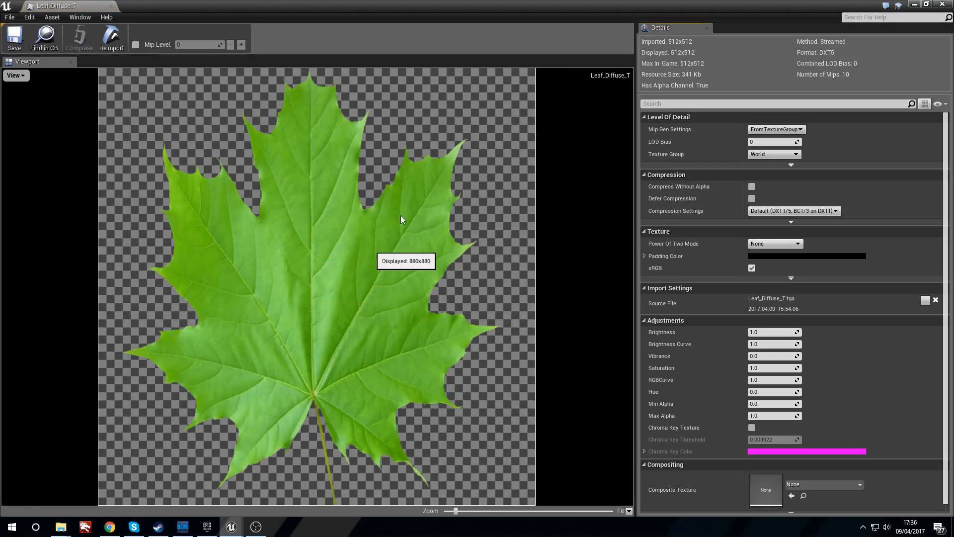
pyautogui.click(941, 4)
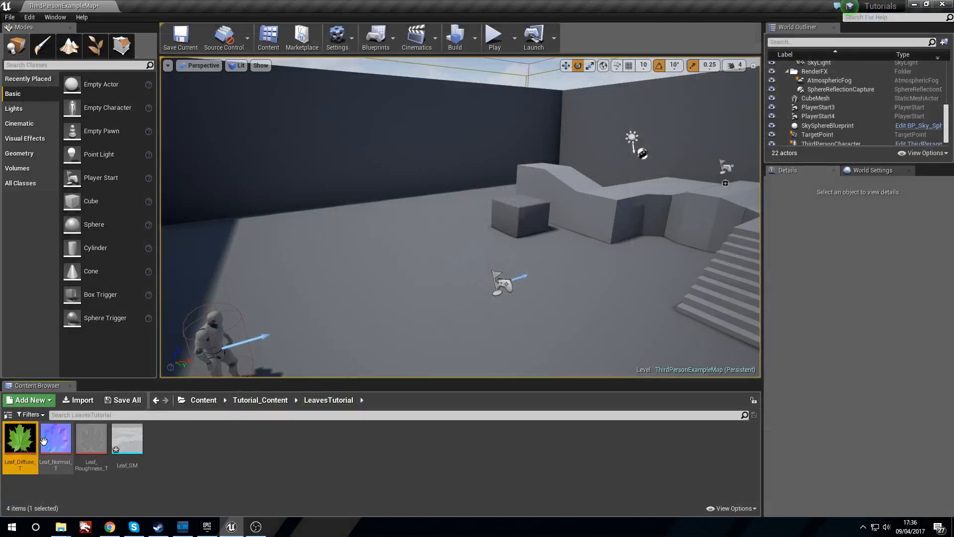
pyautogui.doubleClick(59, 437)
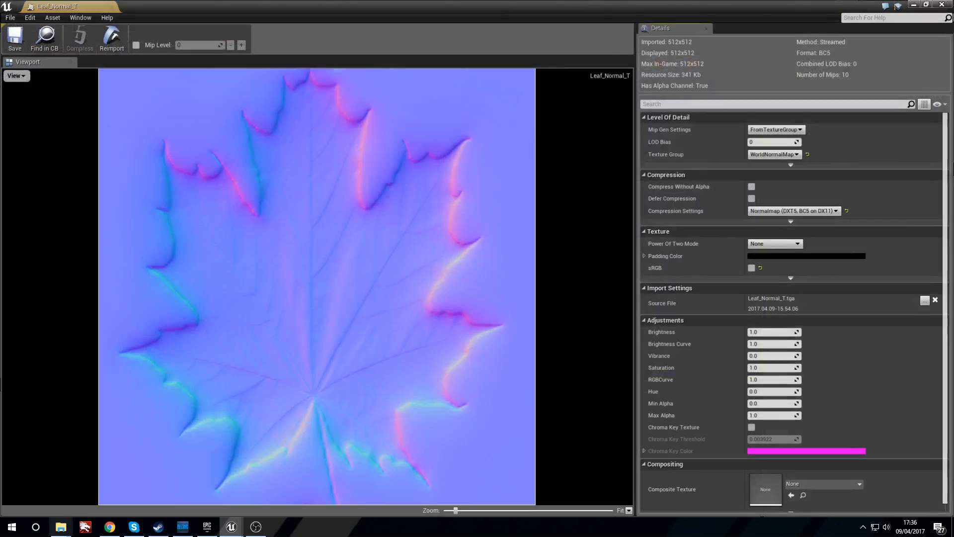
pyautogui.click(946, 4)
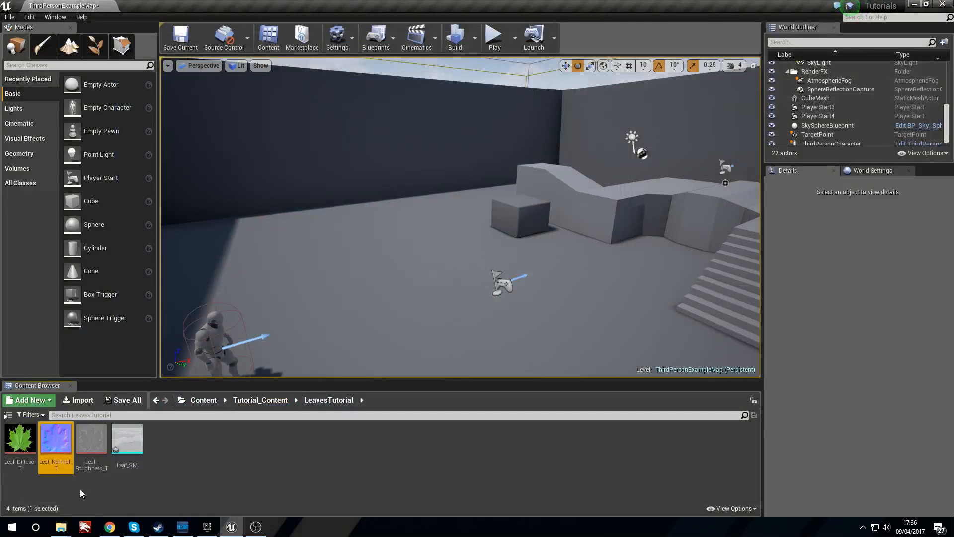
# Step: Examine the shape of the Leaf_SM static mesh up close
pyautogui.doubleClick(126, 444)
pyautogui.moveTo(462, 300)
pyautogui.mouseDown()
pyautogui.moveTo(447, 338)
pyautogui.moveTo(467, 298)
pyautogui.mouseUp()
pyautogui.moveTo(462, 300); pyautogui.dragTo(477, 259, button='right')
pyautogui.moveTo(463, 298); pyautogui.dragTo(507, 298)
pyautogui.moveTo(462, 298); pyautogui.dragTo(506, 299, button='right')
pyautogui.press('a')
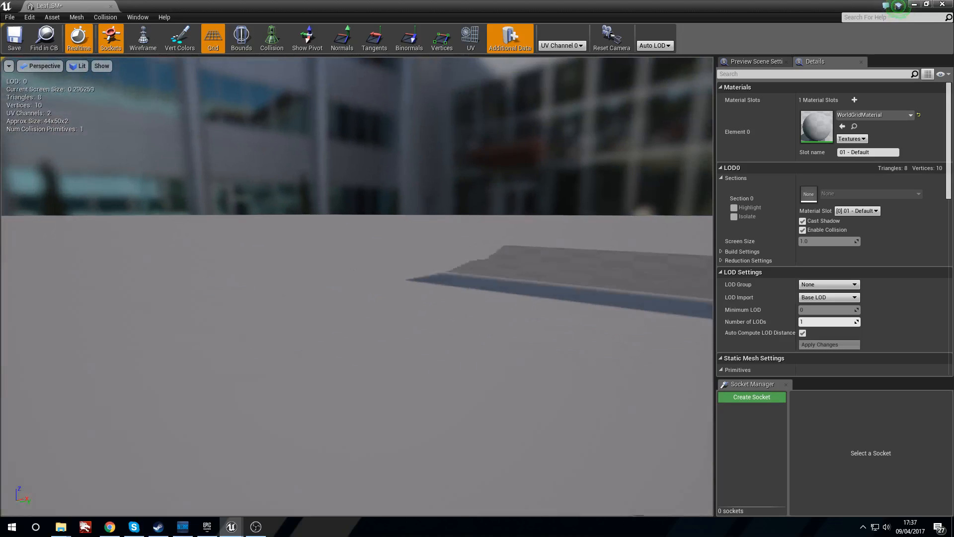
pyautogui.press('d')
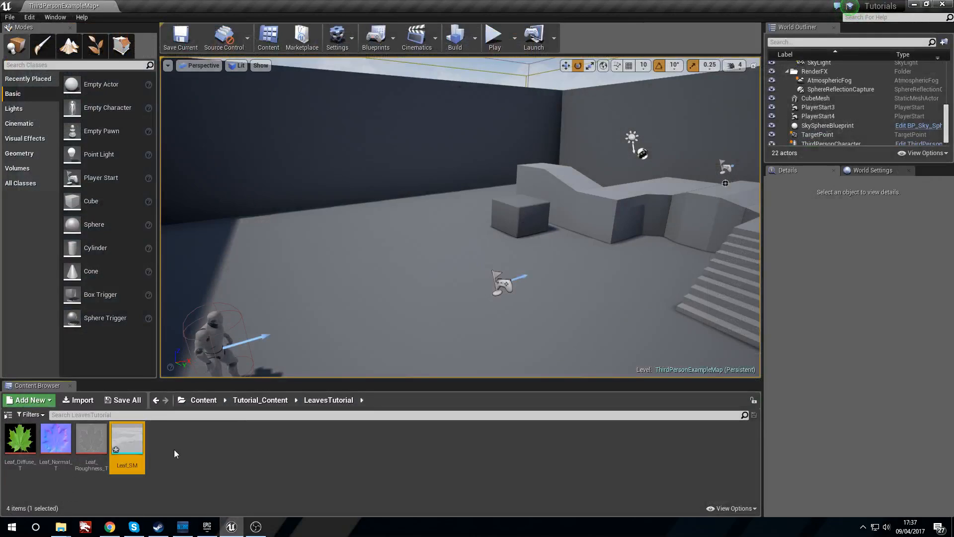
# Step: Create a new material named Leaf_M in the LeavesTutorial folder
pyautogui.rightClick(180, 452)
pyautogui.click(293, 280)
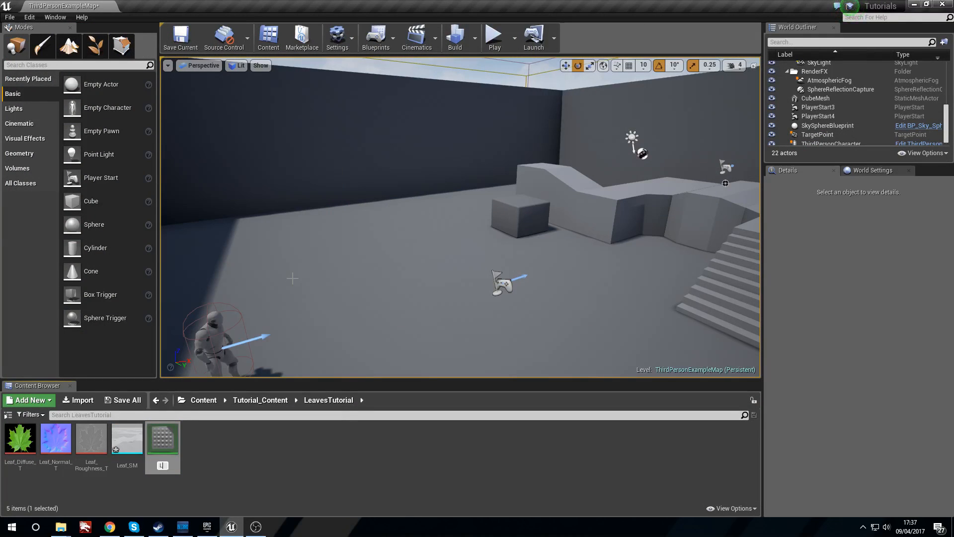
pyautogui.write('Leaf_M')
pyautogui.press('Return')
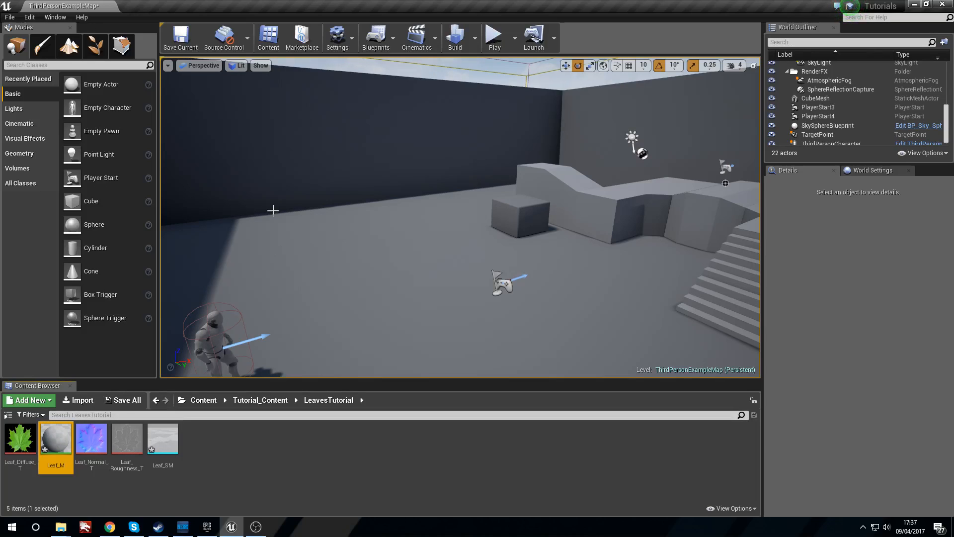
# Step: Open the Leaf_M material and add Leaf_Diffuse_T and Leaf_Normal_T to its graph as texture samples
pyautogui.doubleClick(56, 440)
pyautogui.moveTo(298, 222); pyautogui.dragTo(464, 234, button='right')
pyautogui.moveTo(470, 4); pyautogui.dragTo(466, 34)
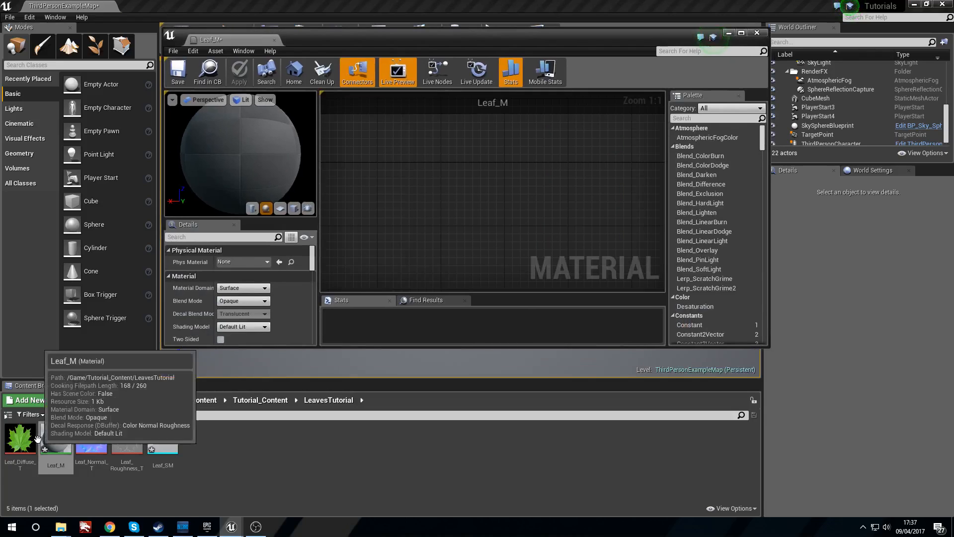
pyautogui.click(20, 438)
pyautogui.keyDown('ctrl'); pyautogui.click(91, 438); pyautogui.keyUp('ctrl')
pyautogui.moveTo(91, 439); pyautogui.dragTo(398, 278)
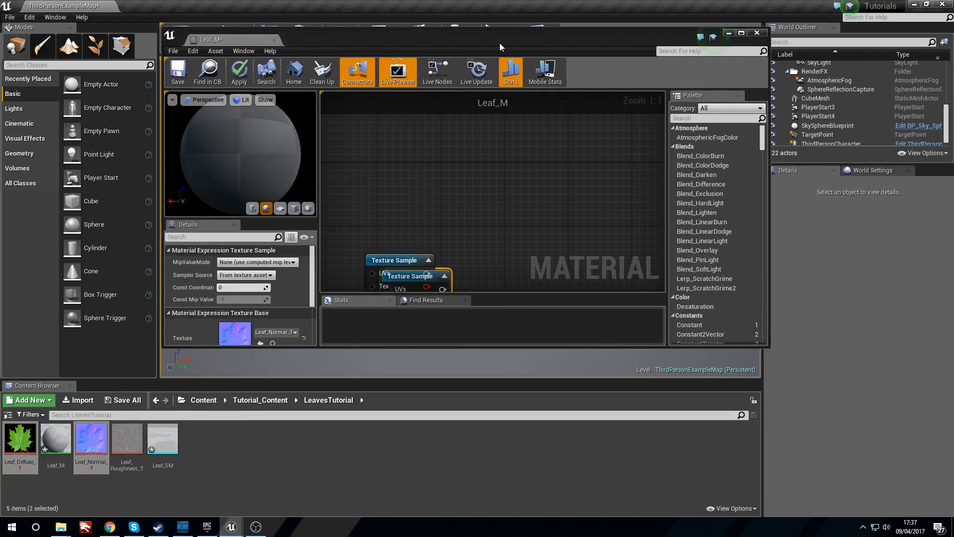
# Step: Spread out the two texture samples and connect the Leaf_Normal_T sample to the material's Normal input
pyautogui.doubleClick(500, 44)
pyautogui.moveTo(394, 285); pyautogui.dragTo(439, 331, button='right')
pyautogui.moveTo(417, 350); pyautogui.dragTo(507, 388)
pyautogui.moveTo(383, 318); pyautogui.dragTo(469, 228)
pyautogui.moveTo(474, 261); pyautogui.dragTo(397, 271, button='right')
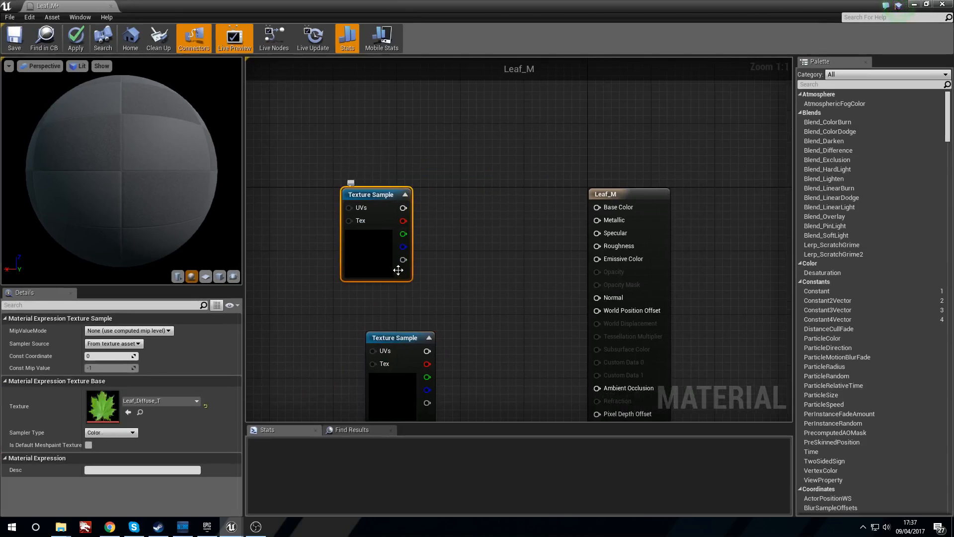
pyautogui.moveTo(397, 271); pyautogui.dragTo(429, 240)
pyautogui.moveTo(390, 357); pyautogui.dragTo(390, 340)
pyautogui.moveTo(442, 338); pyautogui.dragTo(415, 324, button='right')
pyautogui.moveTo(399, 322); pyautogui.dragTo(570, 284)
pyautogui.moveTo(361, 381); pyautogui.dragTo(434, 379, button='right')
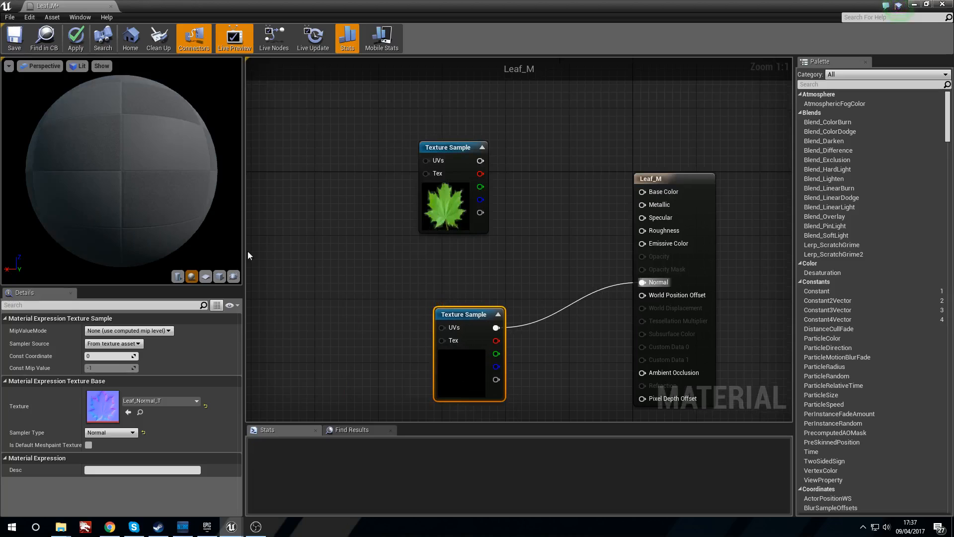
# Step: Preview the material on a plane and connect the Leaf_Diffuse_T sample's colour output to Base Color
pyautogui.click(206, 276)
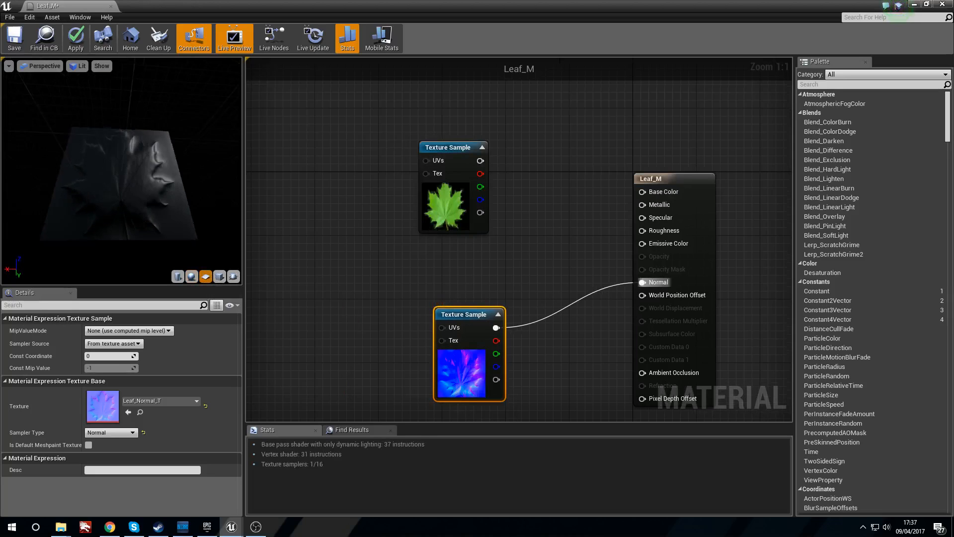
pyautogui.moveTo(104, 173)
pyautogui.mouseDown()
pyautogui.moveTo(104, 198)
pyautogui.moveTo(119, 169)
pyautogui.moveTo(105, 172)
pyautogui.mouseUp()
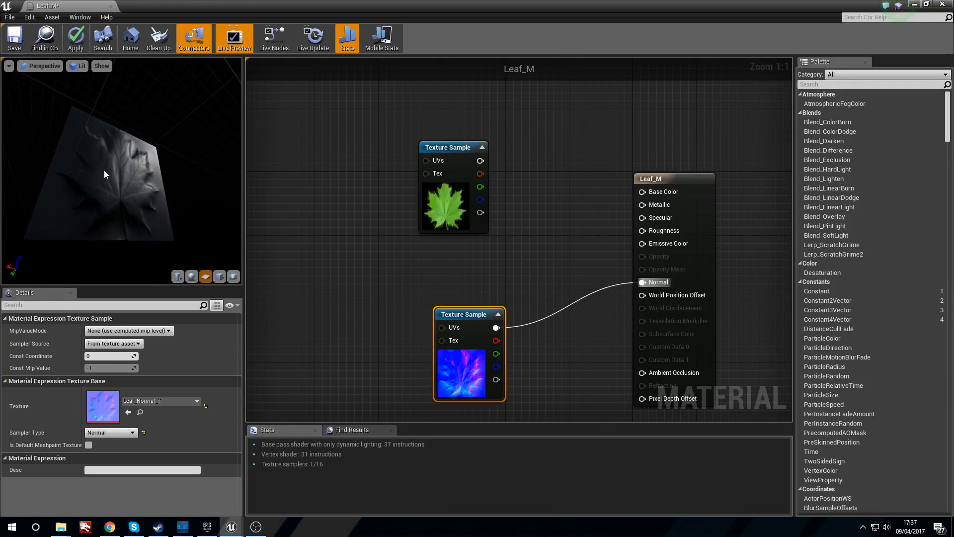
pyautogui.moveTo(464, 153); pyautogui.dragTo(487, 159, button='right')
pyautogui.moveTo(486, 159); pyautogui.dragTo(454, 159)
pyautogui.moveTo(442, 279); pyautogui.dragTo(419, 266, button='right')
pyautogui.moveTo(419, 145); pyautogui.dragTo(554, 120)
pyautogui.moveTo(456, 159); pyautogui.dragTo(642, 185)
pyautogui.click(652, 175)
pyautogui.click(479, 277)
pyautogui.click(690, 173)
pyautogui.click(423, 276)
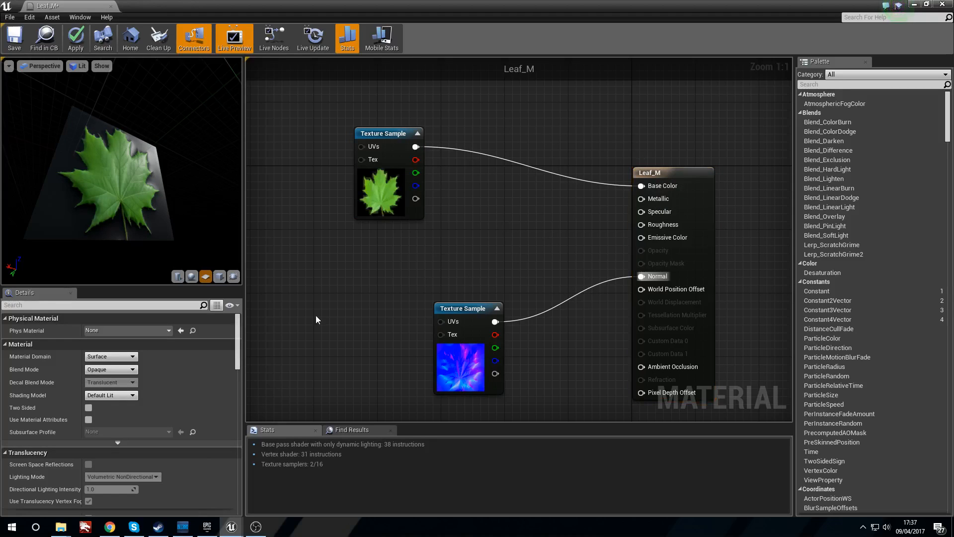
# Step: Set the material's Blend Mode to Translucent and its translucency Lighting Mode to Volumetric Directional
pyautogui.click(123, 370)
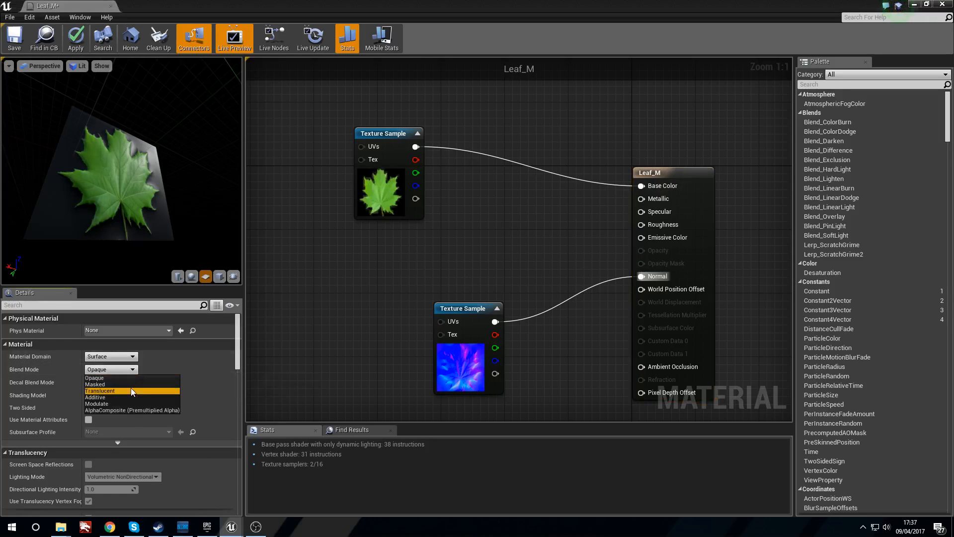
pyautogui.click(132, 391)
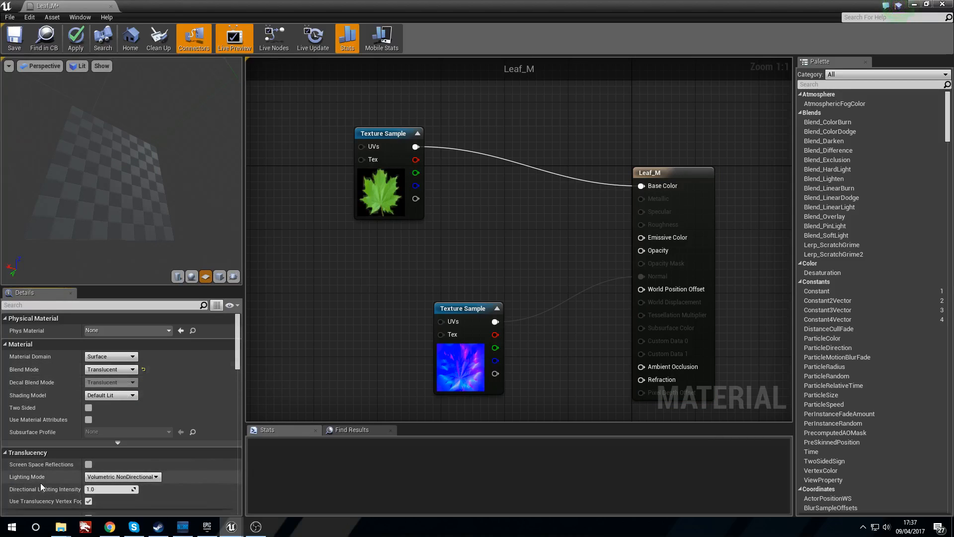
pyautogui.click(122, 477)
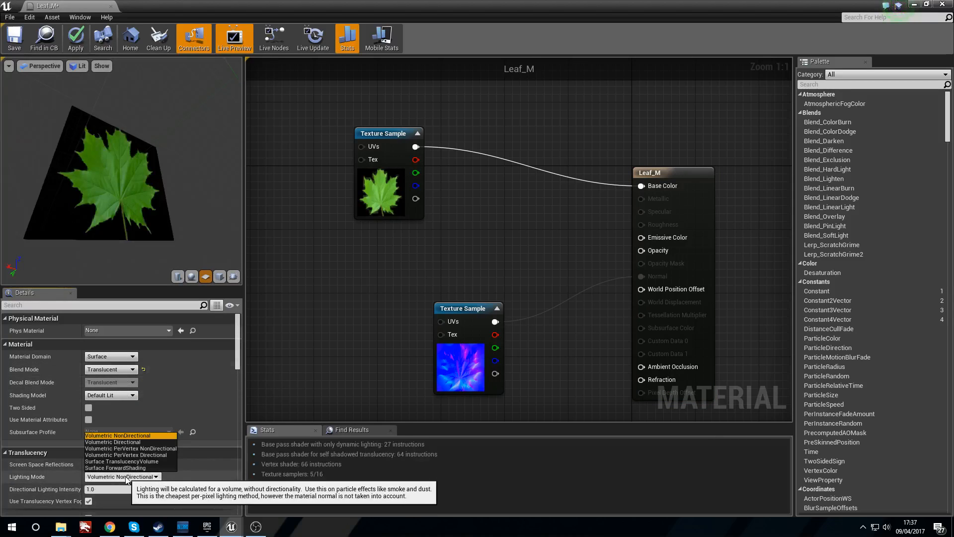
pyautogui.click(133, 442)
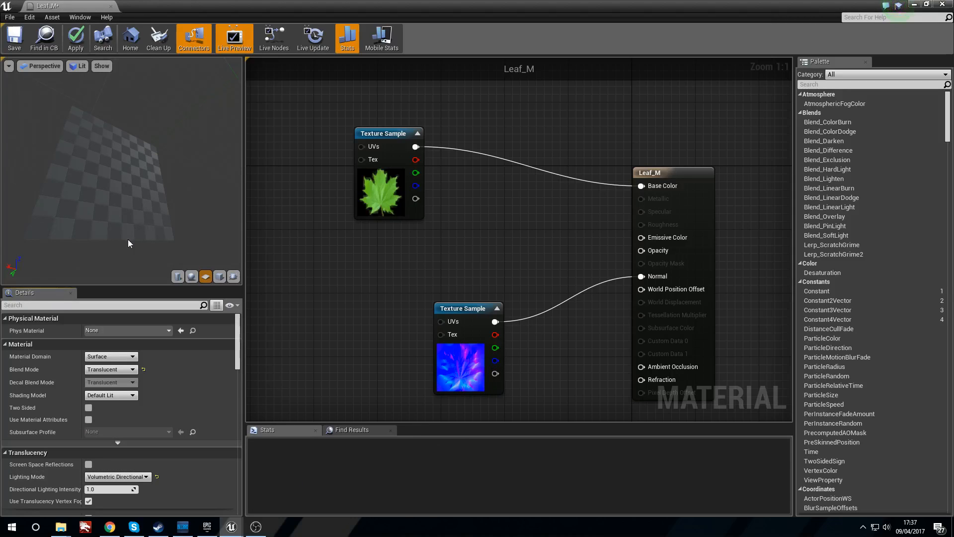
pyautogui.moveTo(81, 206); pyautogui.dragTo(148, 201)
# Step: Connect the Leaf_Diffuse_T sample's alpha output to Opacity and check the leaf cutout in the preview
pyautogui.moveTo(471, 198); pyautogui.dragTo(448, 213, button='right')
pyautogui.moveTo(393, 213); pyautogui.dragTo(619, 265)
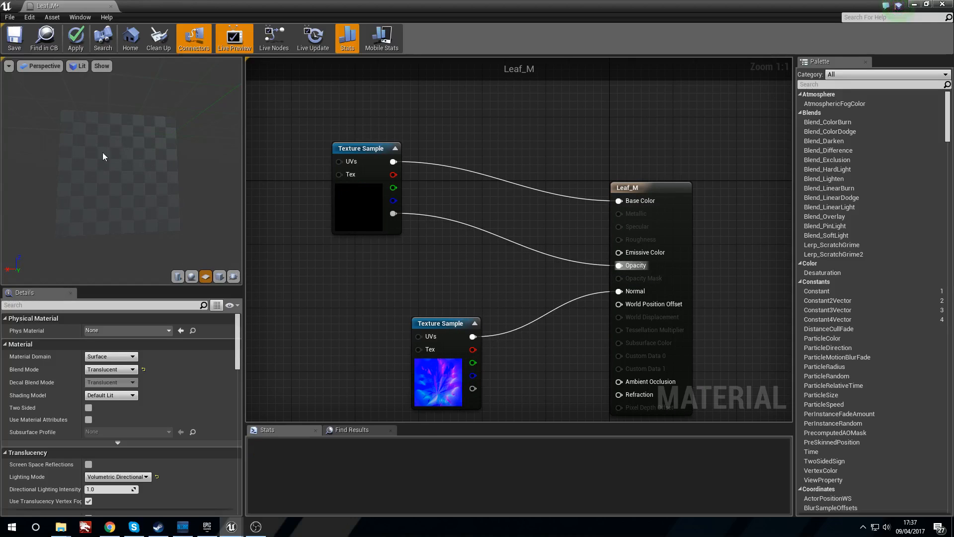
pyautogui.moveTo(102, 182); pyautogui.dragTo(198, 189)
pyautogui.scroll(6, 131, 181)
pyautogui.moveTo(360, 166); pyautogui.dragTo(247, 111, button='right')
pyautogui.moveTo(262, 159); pyautogui.dragTo(328, 183, button='right')
pyautogui.scroll(-7, 139, 193)
pyautogui.moveTo(181, 193); pyautogui.dragTo(129, 216)
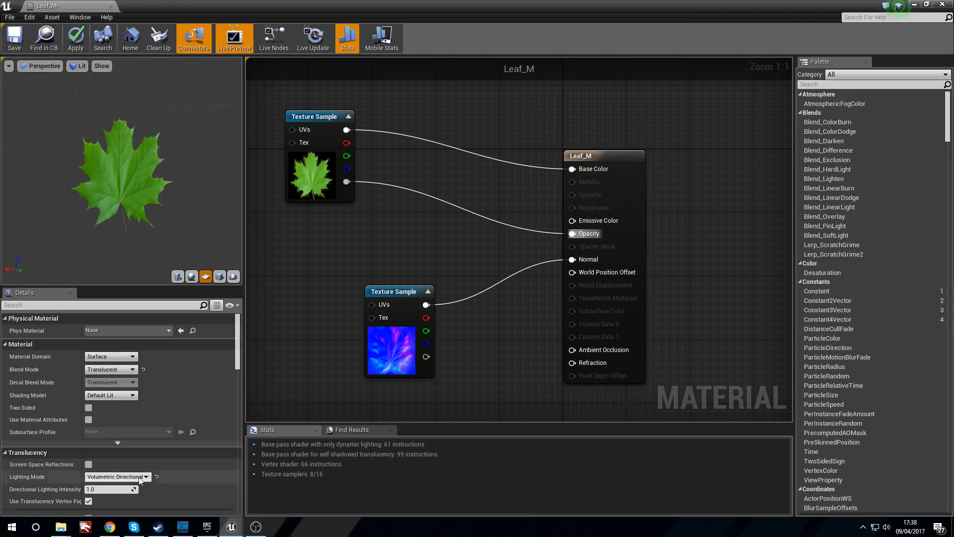
# Step: Compare the translucent leaf material on the sphere and plane previews from different angles
pyautogui.click(192, 277)
pyautogui.moveTo(132, 214); pyautogui.dragTo(55, 211)
pyautogui.scroll(-5, 149, 260)
pyautogui.moveTo(114, 248); pyautogui.dragTo(149, 259)
pyautogui.click(205, 277)
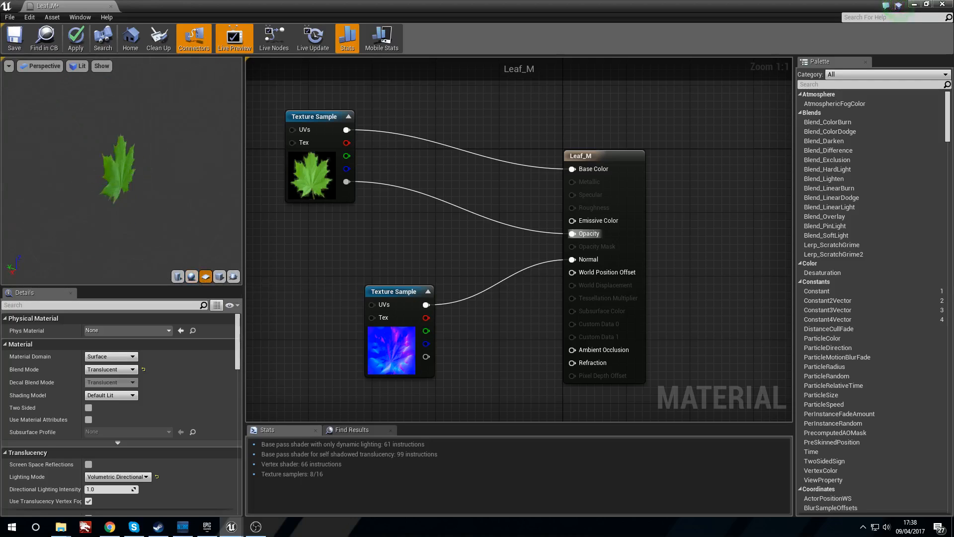
pyautogui.click(192, 277)
pyautogui.moveTo(149, 223); pyautogui.dragTo(119, 147)
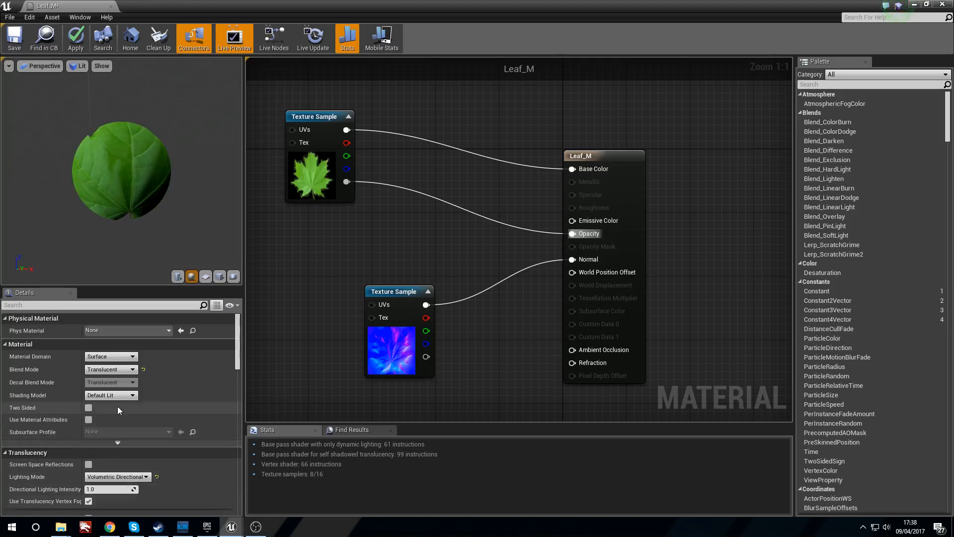
# Step: Enable Two Sided on the leaf material and preview it on the plane
pyautogui.click(89, 408)
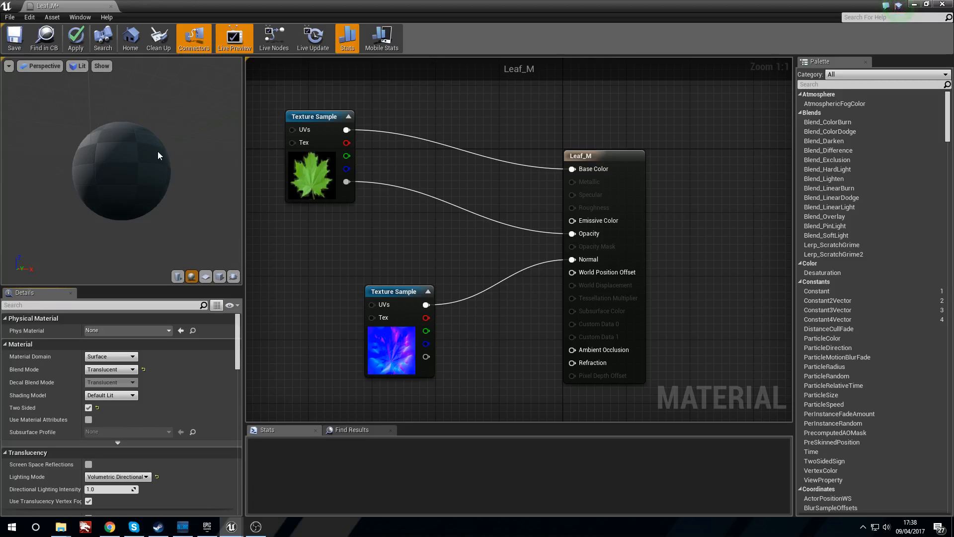
pyautogui.moveTo(148, 171); pyautogui.dragTo(172, 282)
pyautogui.click(205, 276)
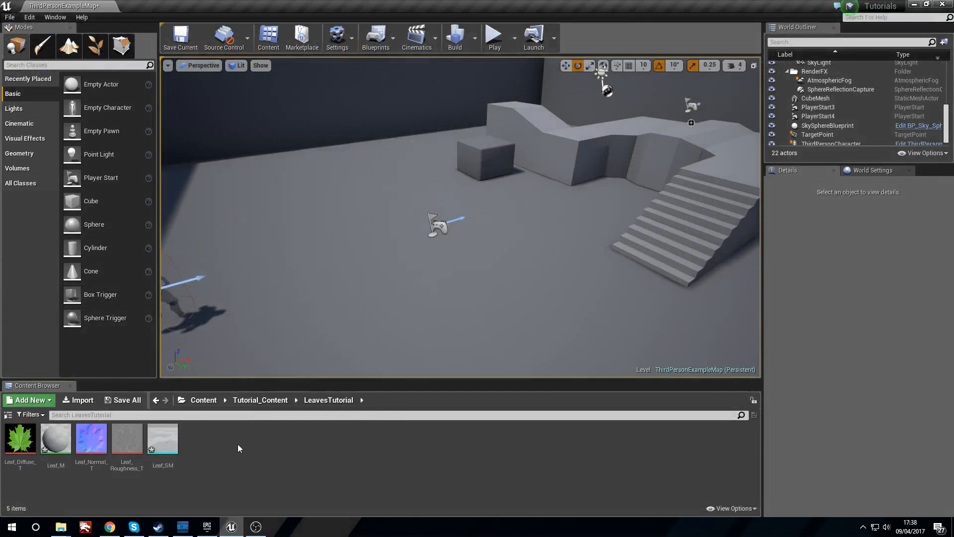
# Step: Assign the Leaf_M material to Element 0 of the Leaf_SM mesh and check it from above
pyautogui.click(172, 438)
pyautogui.doubleClick(172, 439)
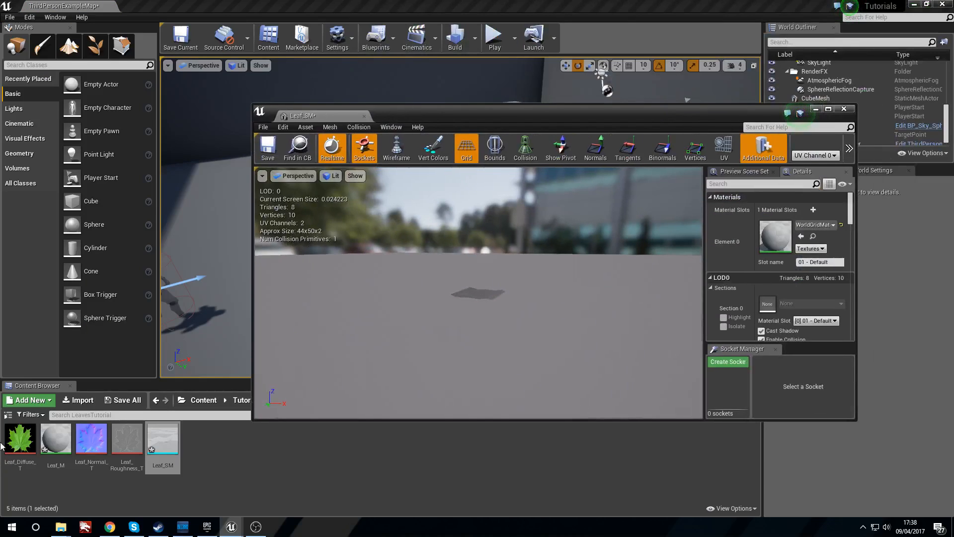
pyautogui.moveTo(56, 440); pyautogui.dragTo(794, 236)
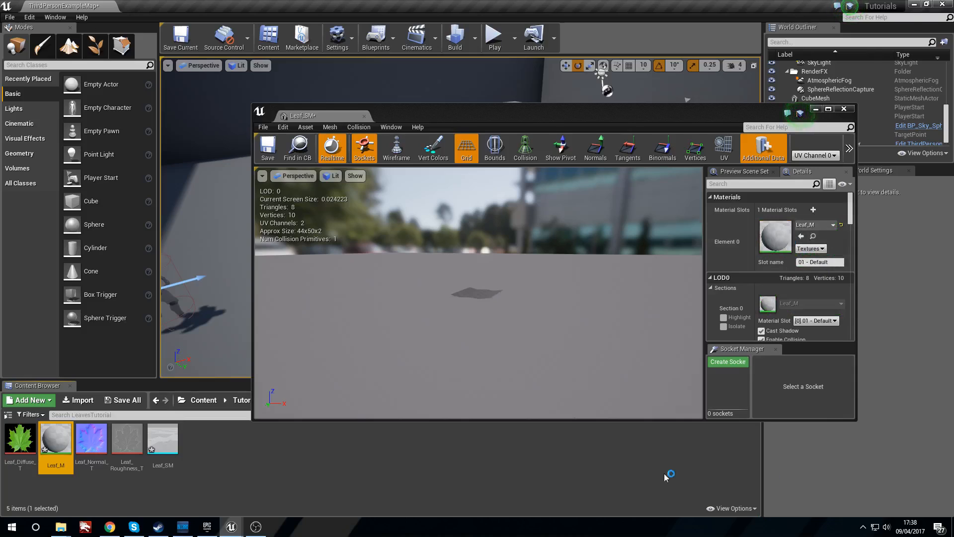
pyautogui.click(450, 350)
pyautogui.scroll(6, 450, 349)
pyautogui.keyDown('alt'); pyautogui.moveTo(449, 349); pyautogui.dragTo(449, 378); pyautogui.keyUp('alt')
pyautogui.scroll(-5, 449, 349)
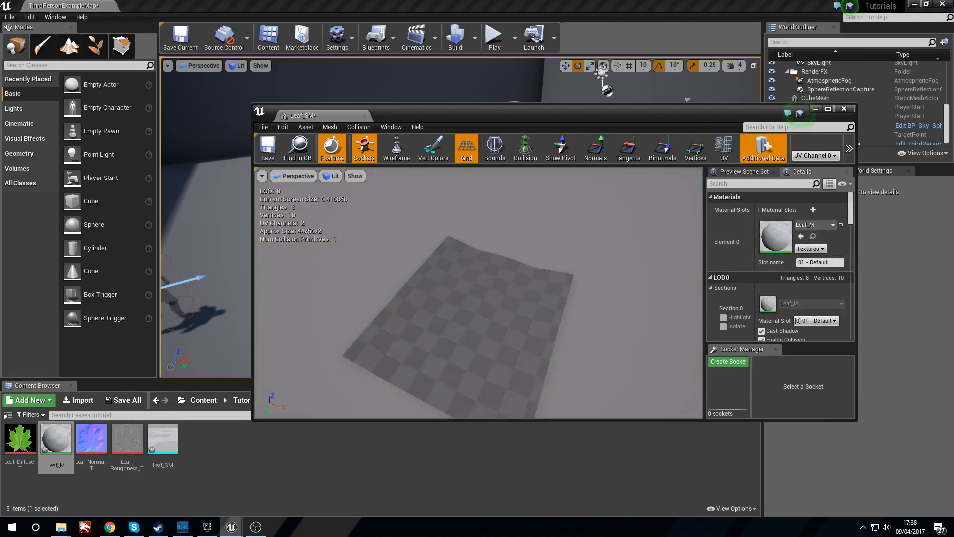
pyautogui.click(848, 108)
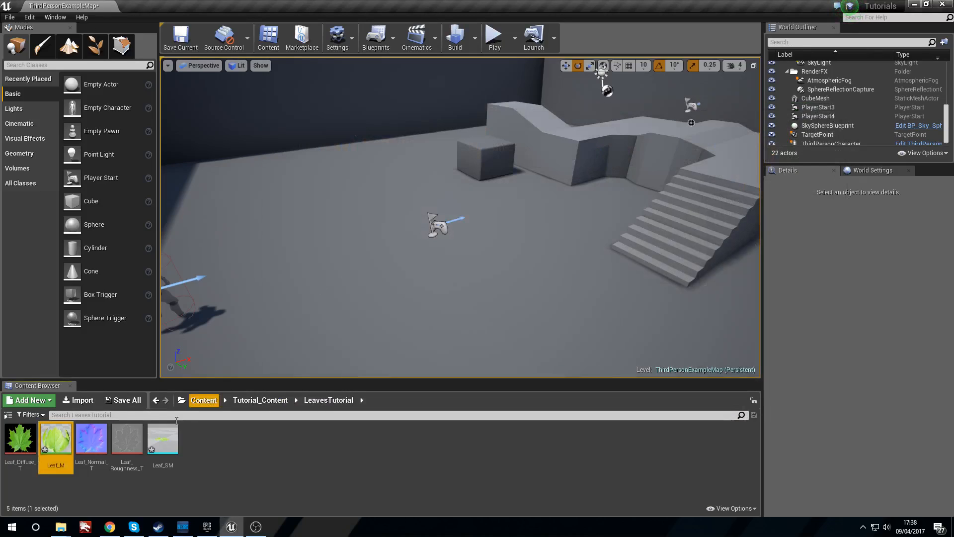
# Step: Create a particle system named Leaf_P in the LeavesTutorial folder
pyautogui.rightClick(206, 458)
pyautogui.click(263, 313)
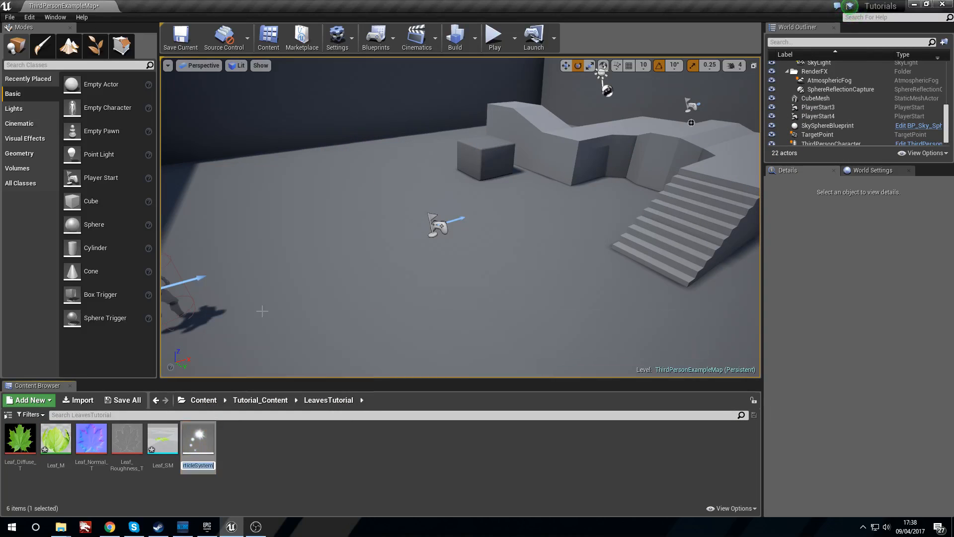
pyautogui.write('Leaf_P')
pyautogui.press('Return')
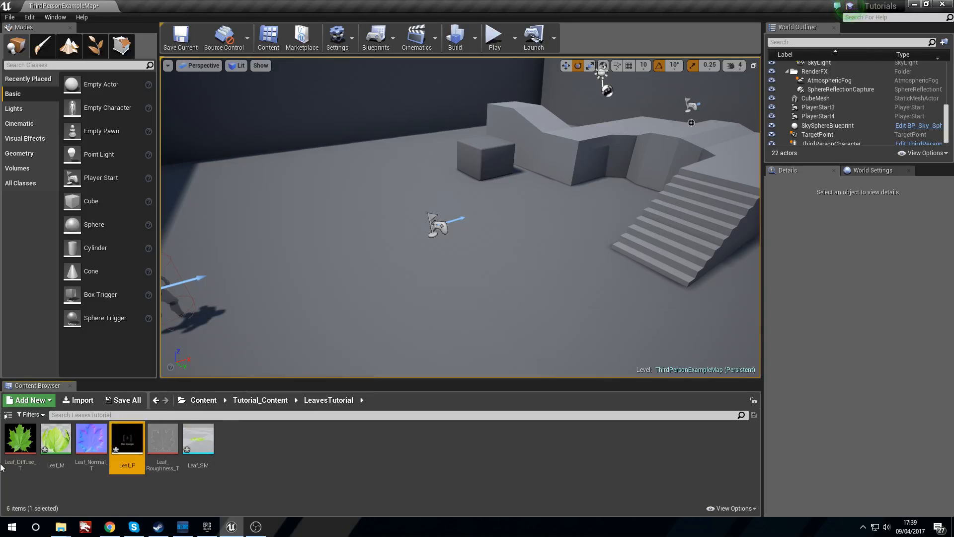
# Step: Open the Leaf_P particle system in a maximized window and add a Mesh Data module to its emitter
pyautogui.doubleClick(130, 440)
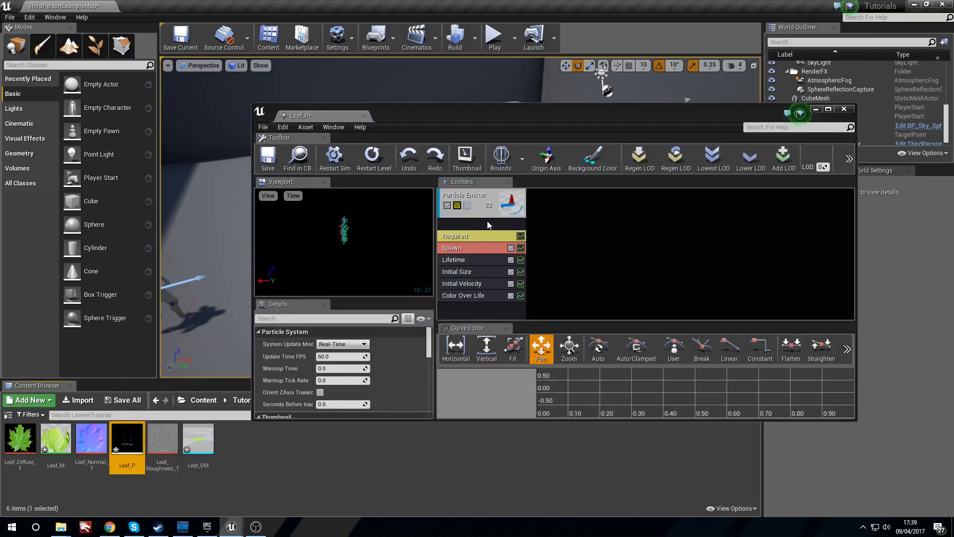
pyautogui.doubleClick(495, 114)
pyautogui.rightClick(324, 258)
pyautogui.moveTo(365, 291)
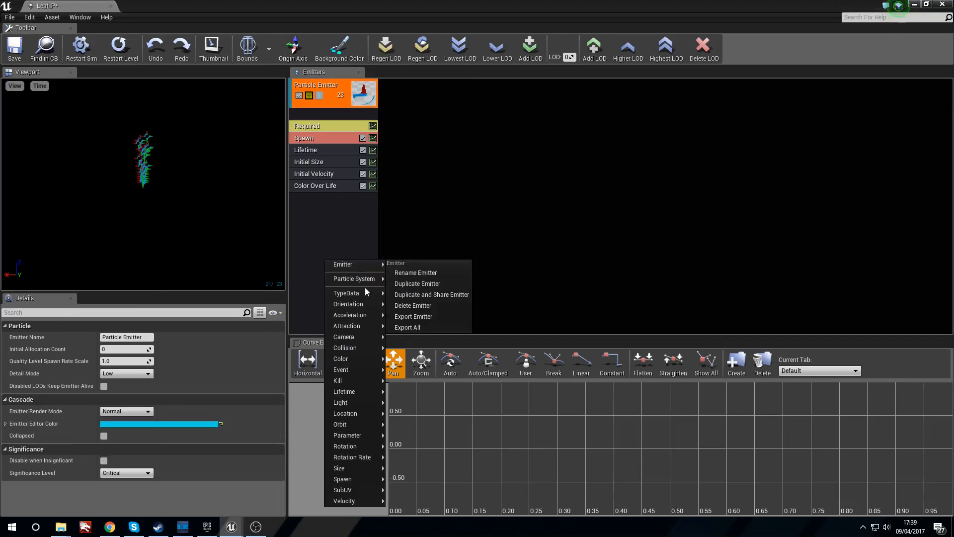
pyautogui.click(429, 334)
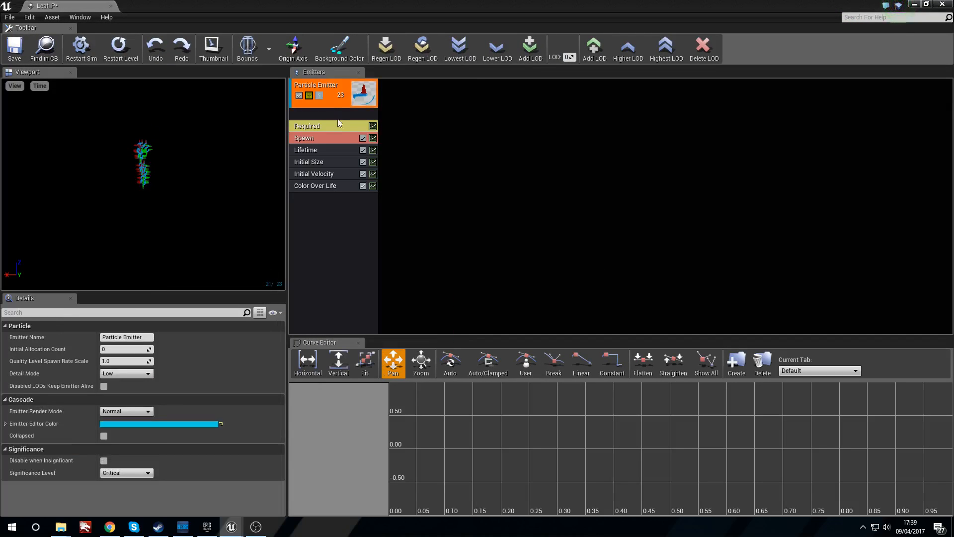
# Step: Set the emitter's particle mesh to Leaf_SM and inspect it from above in the preview
pyautogui.click(168, 345)
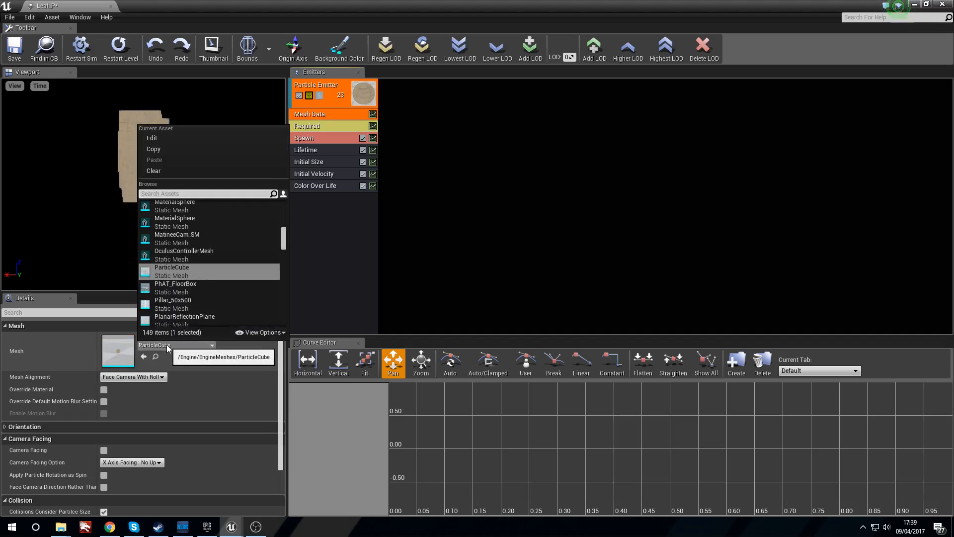
pyautogui.write('Leaf_S')
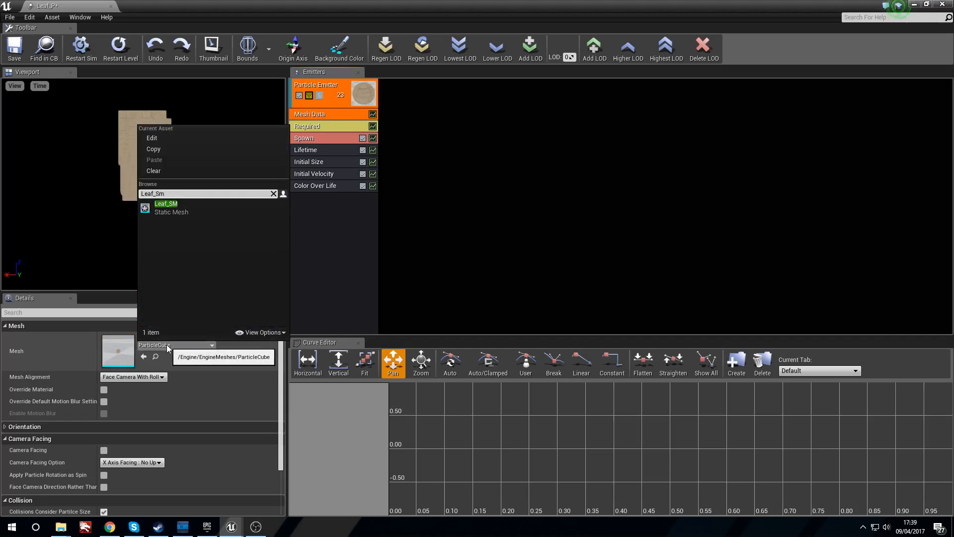
pyautogui.write('m')
pyautogui.click(204, 206)
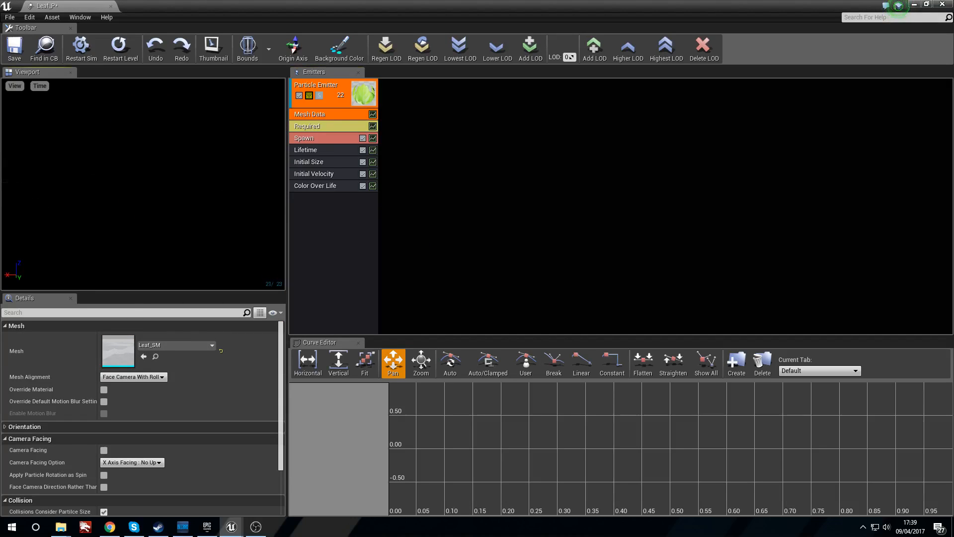
pyautogui.moveTo(194, 205)
pyautogui.mouseDown()
pyautogui.moveTo(181, 209)
pyautogui.moveTo(194, 205)
pyautogui.mouseUp()
pyautogui.moveTo(223, 5); pyautogui.dragTo(315, 98)
pyautogui.doubleClick(315, 97)
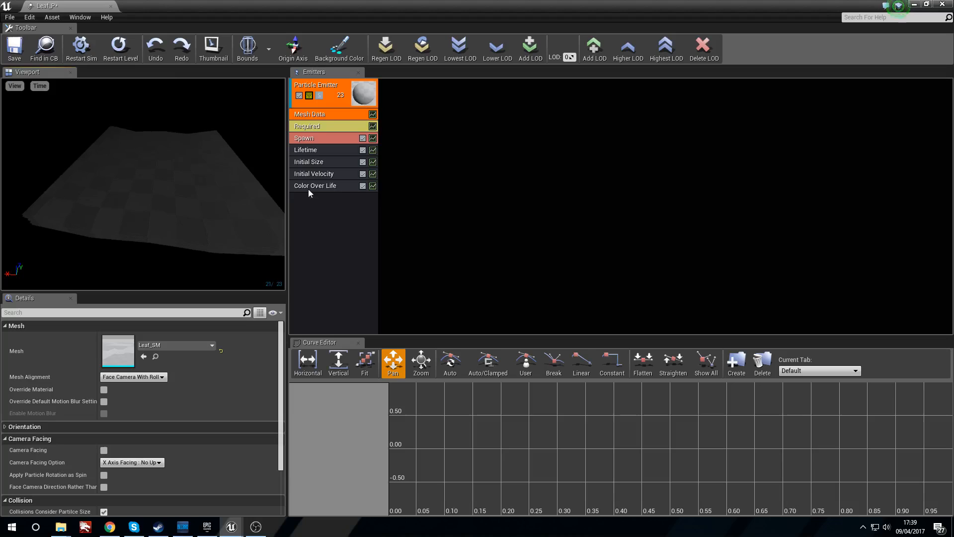
# Step: Enable Override Material in the Mesh Data module and set the Required module's material to Leaf_M
pyautogui.click(332, 125)
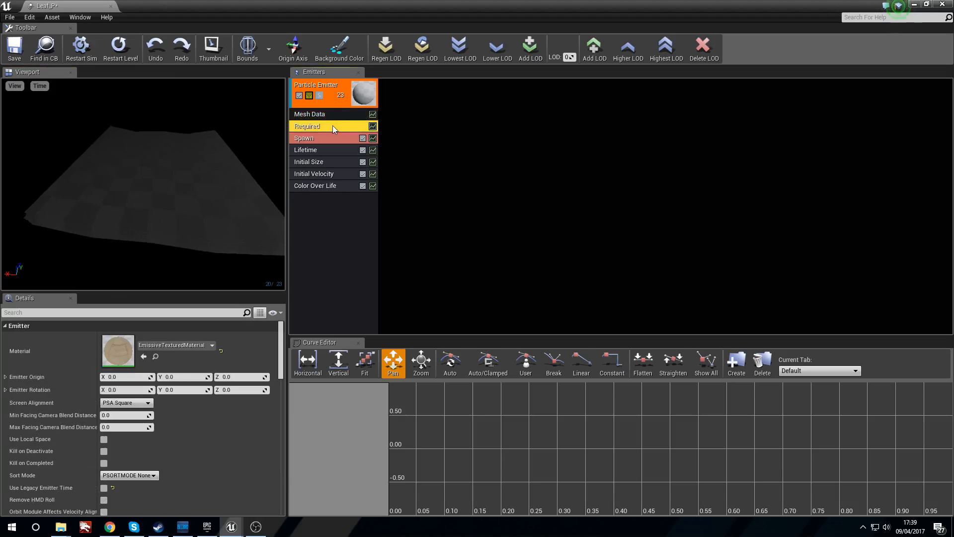
pyautogui.click(336, 113)
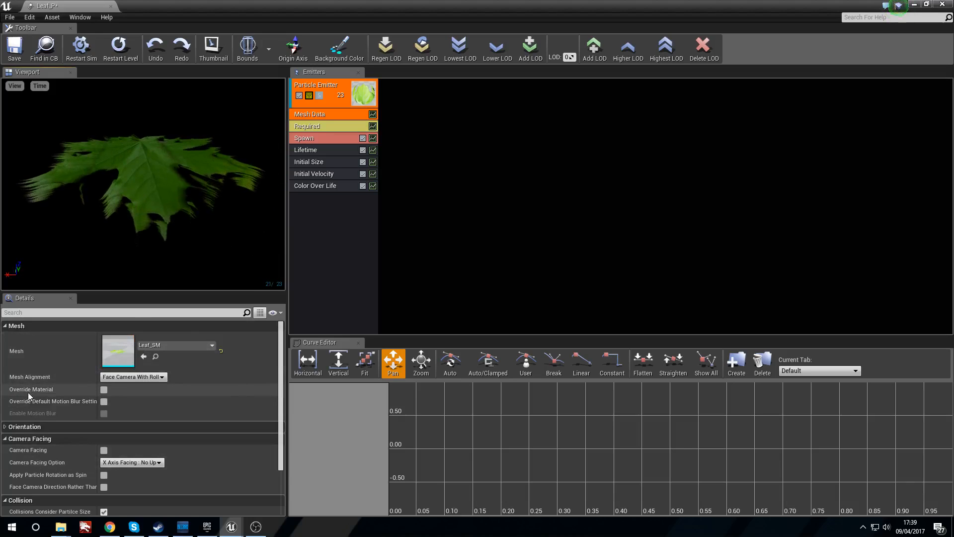
pyautogui.click(104, 389)
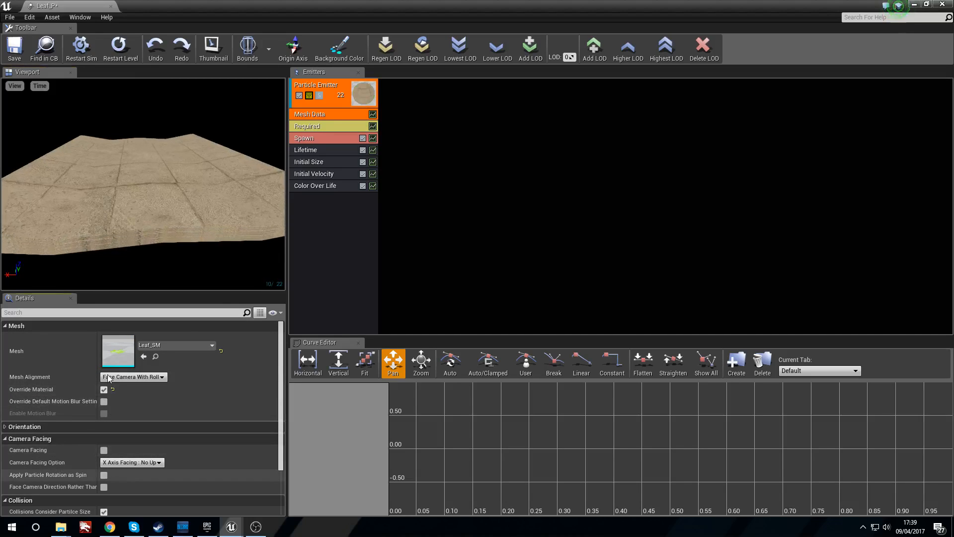
pyautogui.click(317, 128)
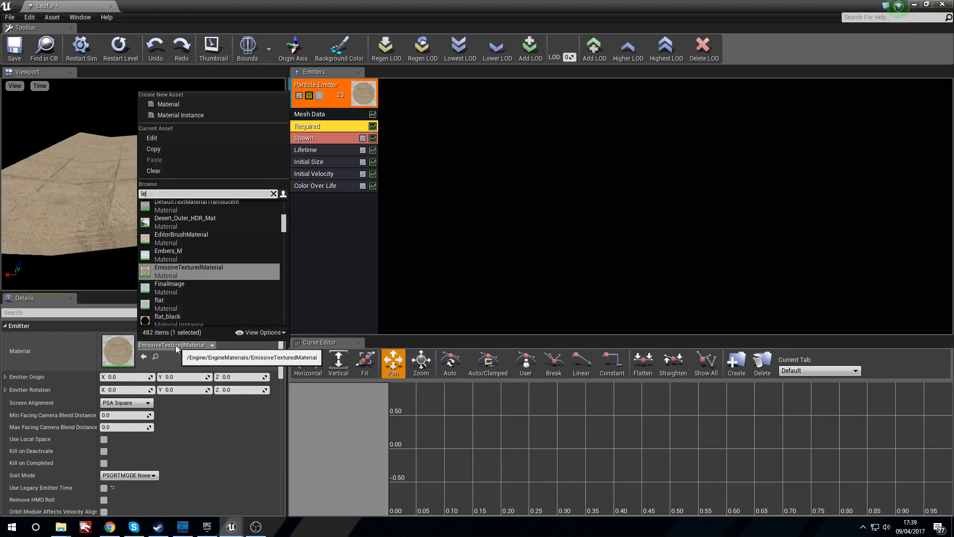
pyautogui.write('leadf')
pyautogui.press('BackSpace')
pyautogui.press('BackSpace')
pyautogui.write('f')
pyautogui.click(190, 212)
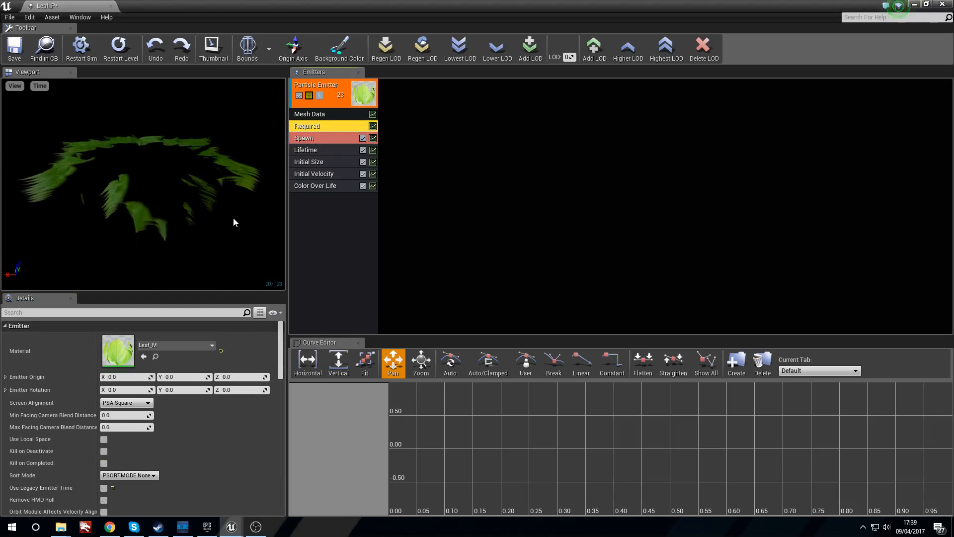
# Step: Set the Spawn module's constant rate to 2 and view the leaves from another angle
pyautogui.click(317, 139)
pyautogui.click(127, 361)
pyautogui.write('2')
pyautogui.press('Return')
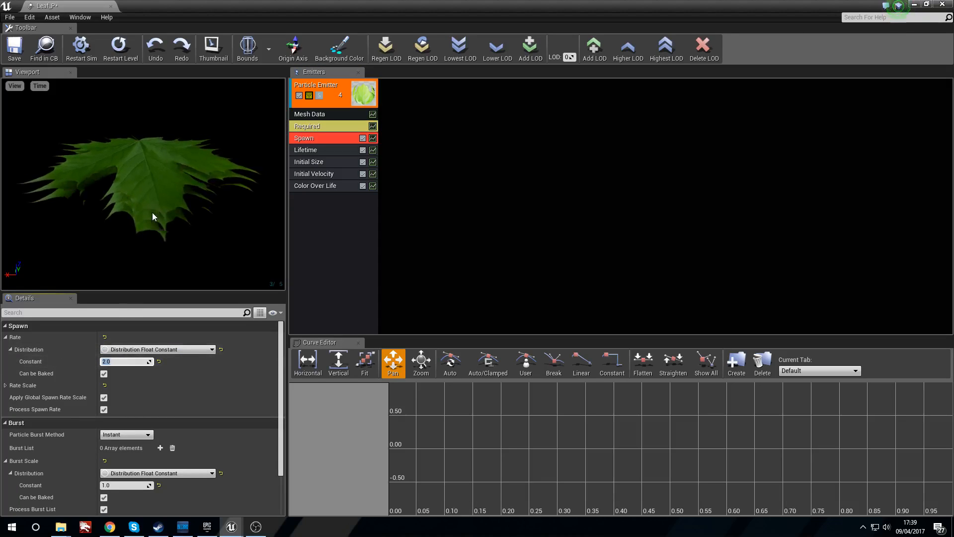
pyautogui.moveTo(169, 225); pyautogui.dragTo(192, 201)
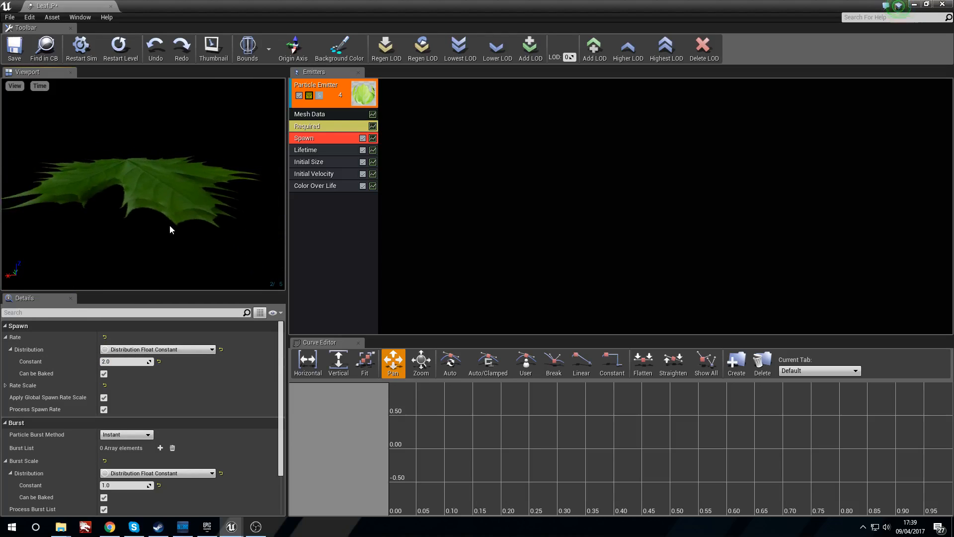
# Step: Set both the minimum and maximum particle lifetime to 30
pyautogui.click(323, 149)
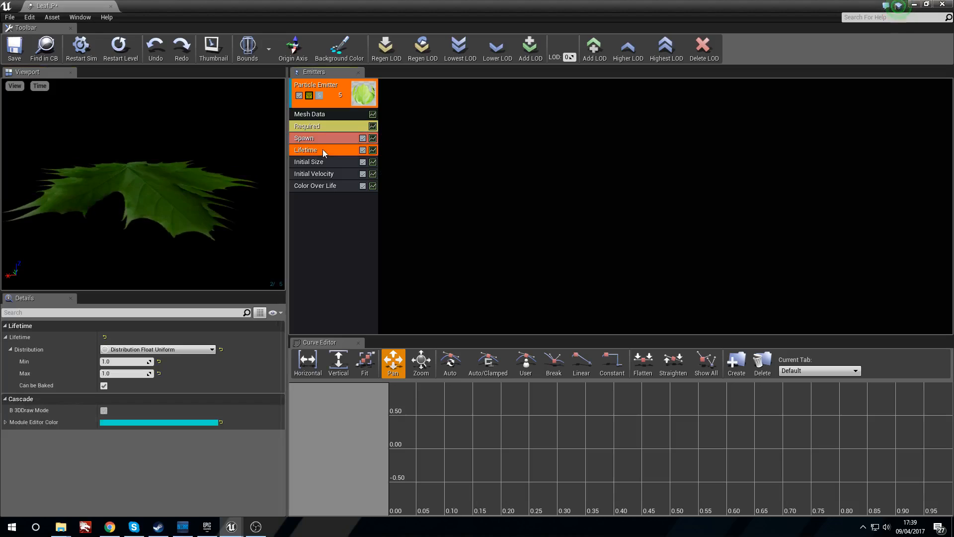
pyautogui.click(131, 363)
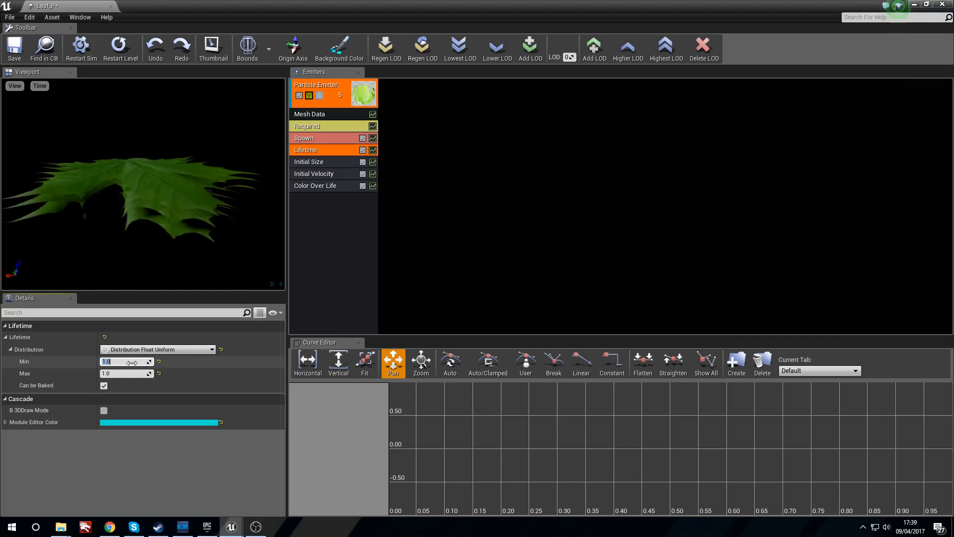
pyautogui.write('30')
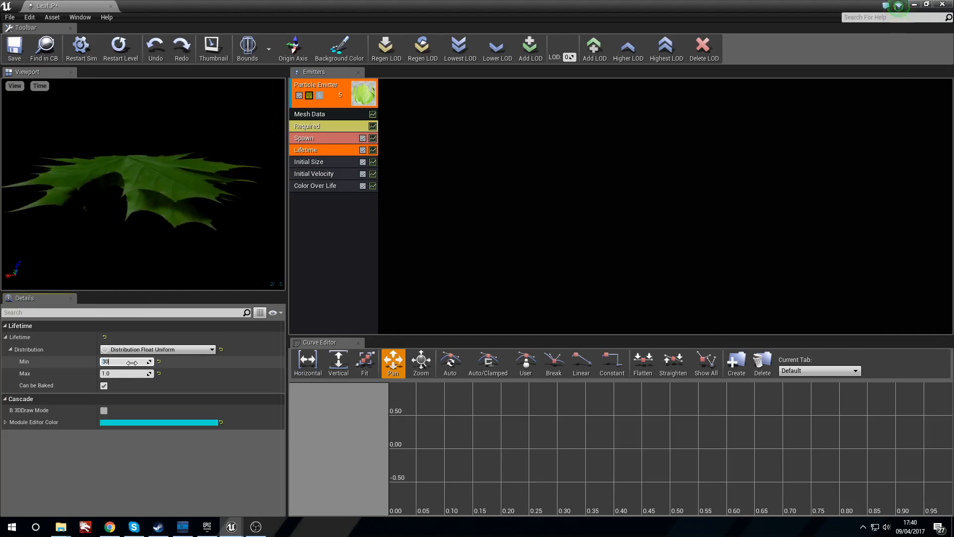
pyautogui.press('Tab')
pyautogui.write('30')
pyautogui.moveTo(172, 196); pyautogui.dragTo(205, 155)
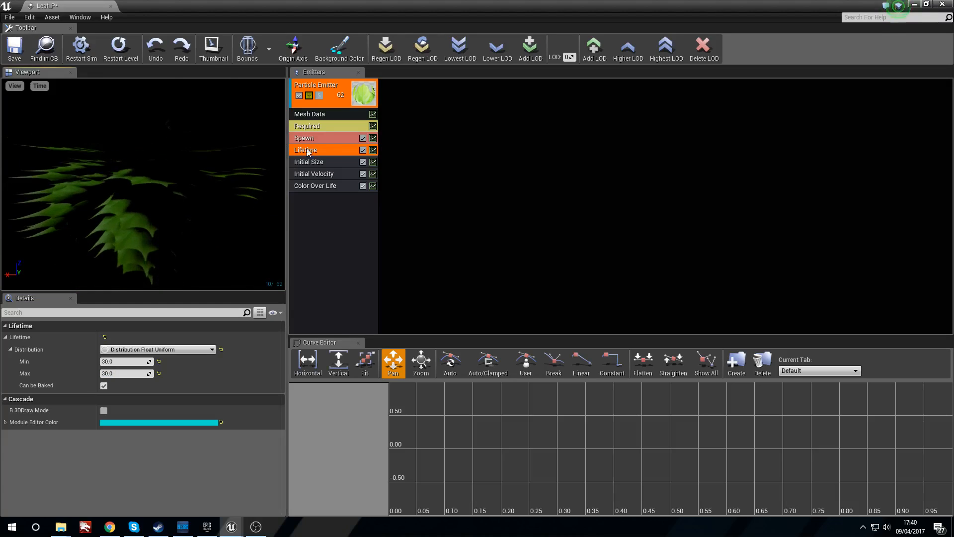
# Step: Set the Initial Size module's maximum start size to 1 on X, Y and Z
pyautogui.click(328, 163)
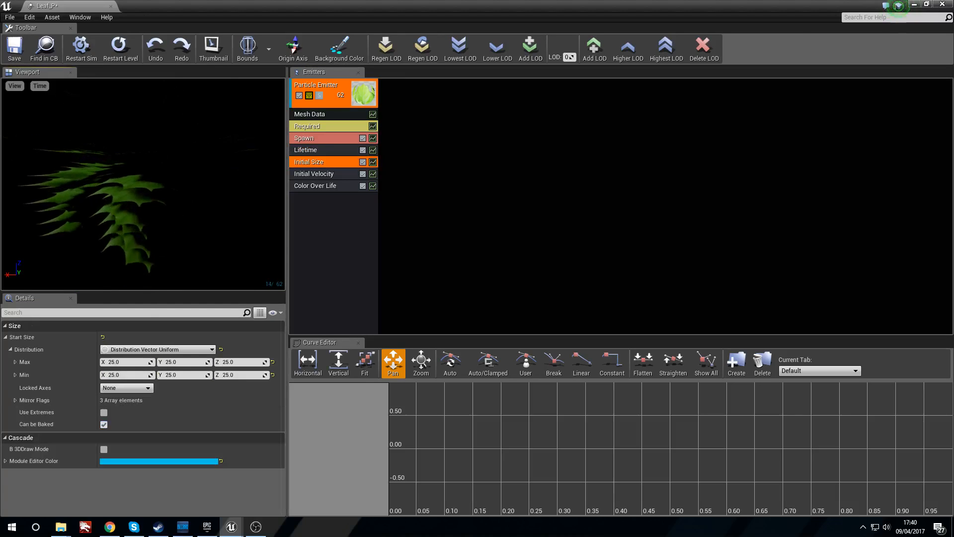
pyautogui.click(138, 362)
pyautogui.write('1')
pyautogui.press('Tab')
pyautogui.write('1')
pyautogui.write('1')
pyautogui.press('Tab')
# Step: Set the Initial Size module's minimum start size to 0.6 on X, Y and Z
pyautogui.write('.')
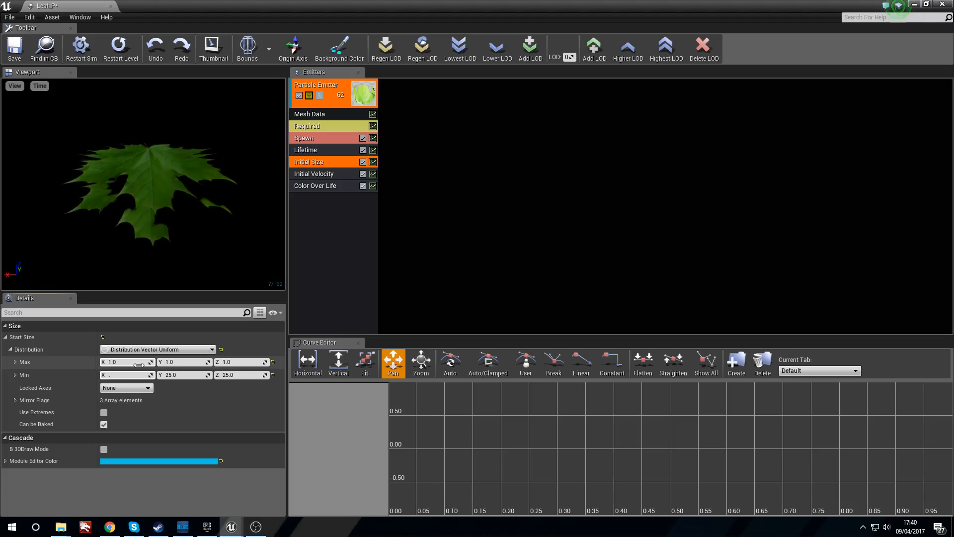
pyautogui.write('6')
pyautogui.press('Tab')
pyautogui.write('.6')
pyautogui.press('Tab')
pyautogui.write('.')
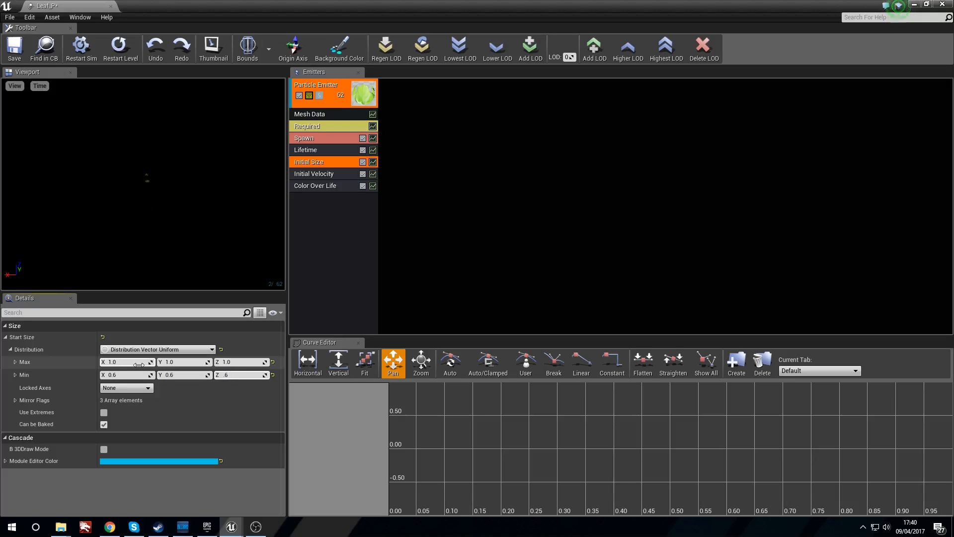
pyautogui.moveTo(195, 204); pyautogui.dragTo(194, 179)
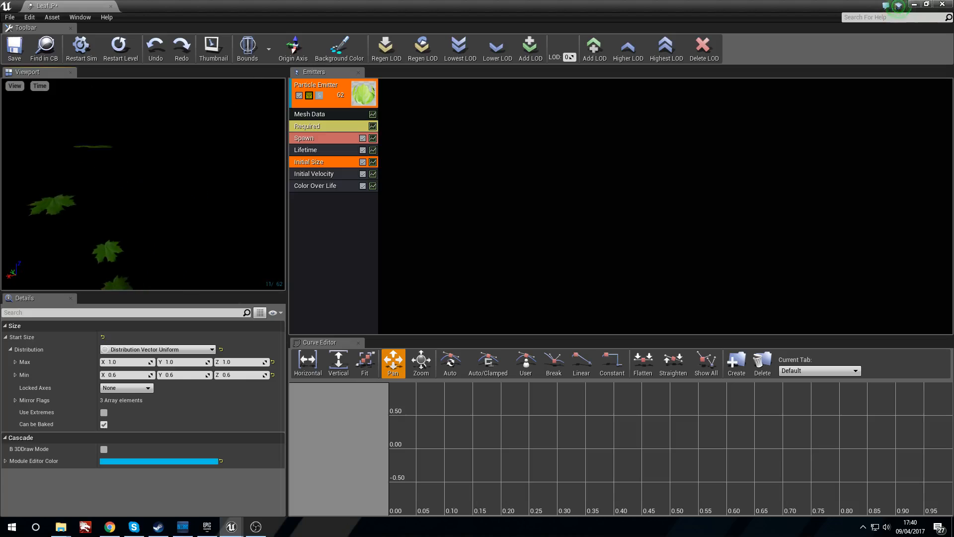
# Step: Set the Initial Velocity module's maximum and minimum Z to -20, keeping minimum X at -10
pyautogui.click(318, 175)
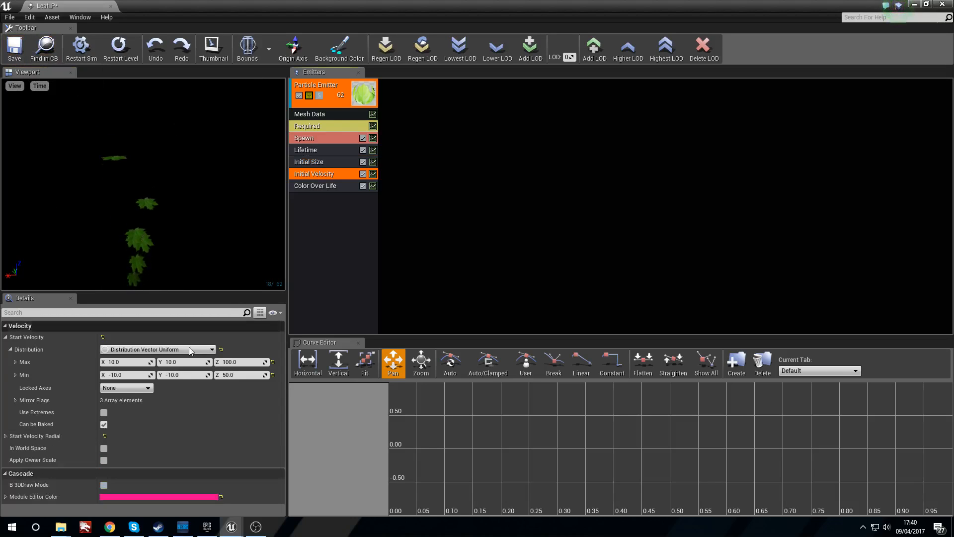
pyautogui.click(134, 361)
pyautogui.press('Tab')
pyautogui.press('Tab')
pyautogui.write('-20')
pyautogui.press('Tab')
pyautogui.write('-10')
pyautogui.press('Tab')
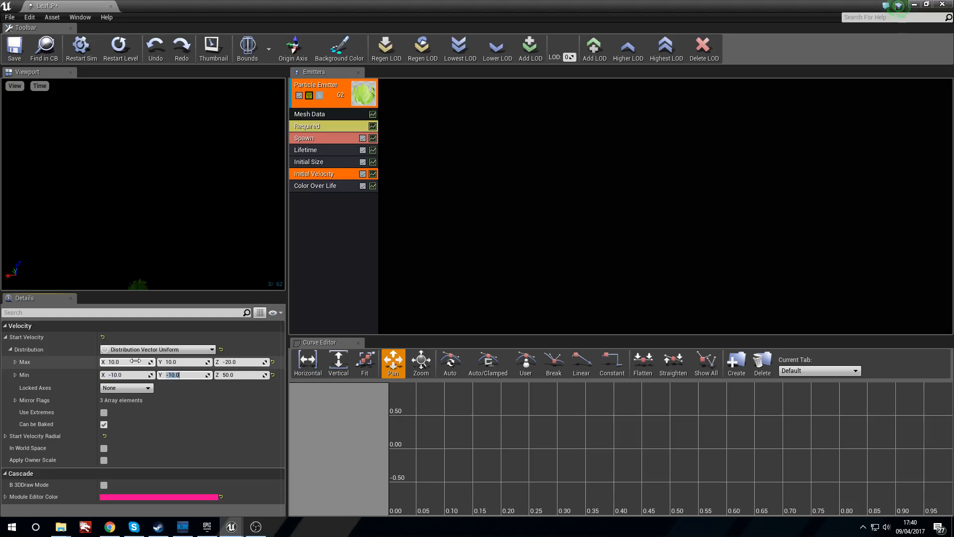
pyautogui.press('Tab')
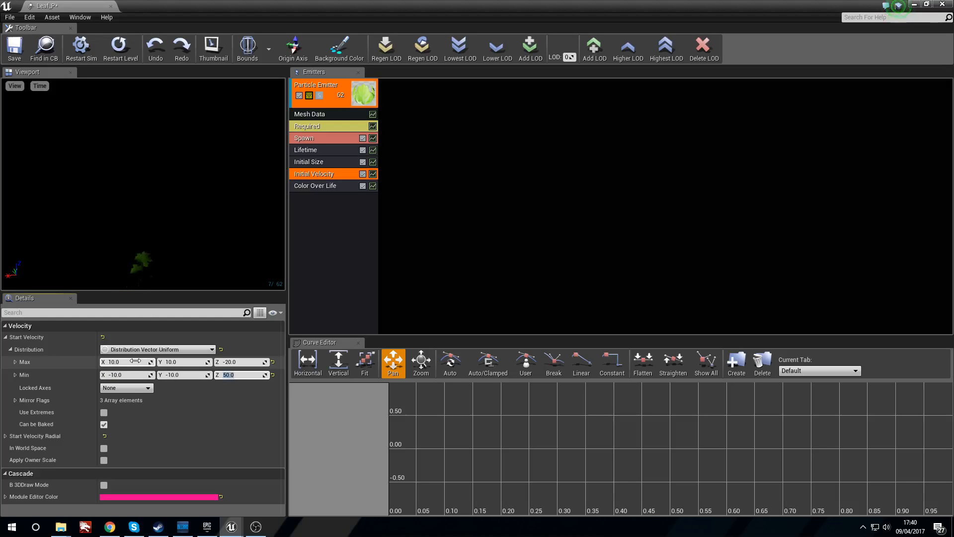
pyautogui.write('-20')
pyautogui.press('Return')
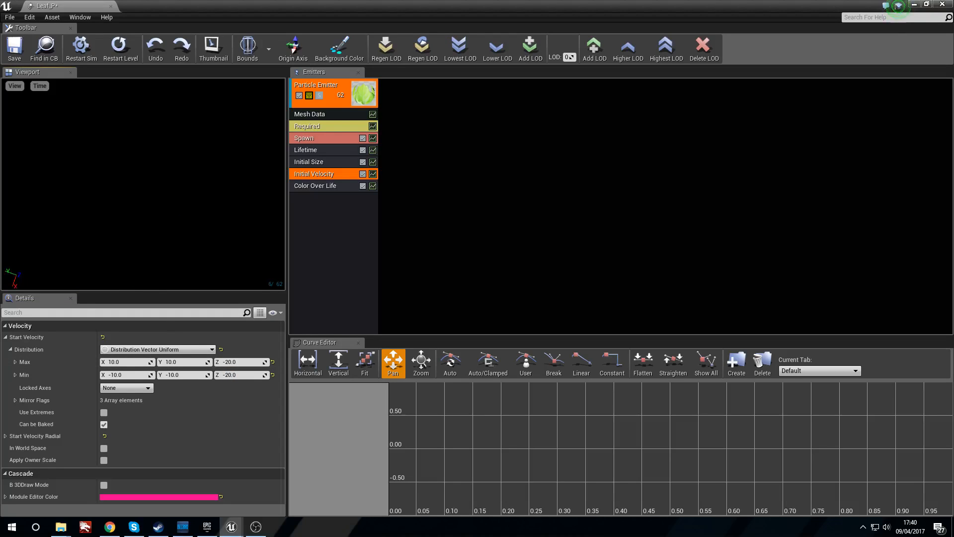
# Step: Display the particle bounds, examine the falling leaves from several angles and hide the bounds again
pyautogui.click(247, 47)
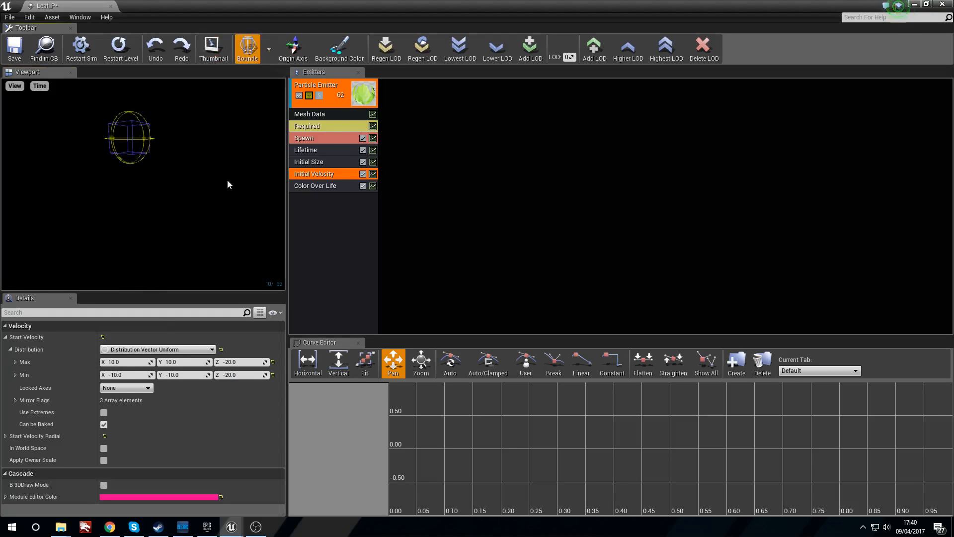
pyautogui.moveTo(196, 215)
pyautogui.mouseDown(button='right')
pyautogui.moveTo(169, 208)
pyautogui.moveTo(196, 215)
pyautogui.mouseUp(button='right')
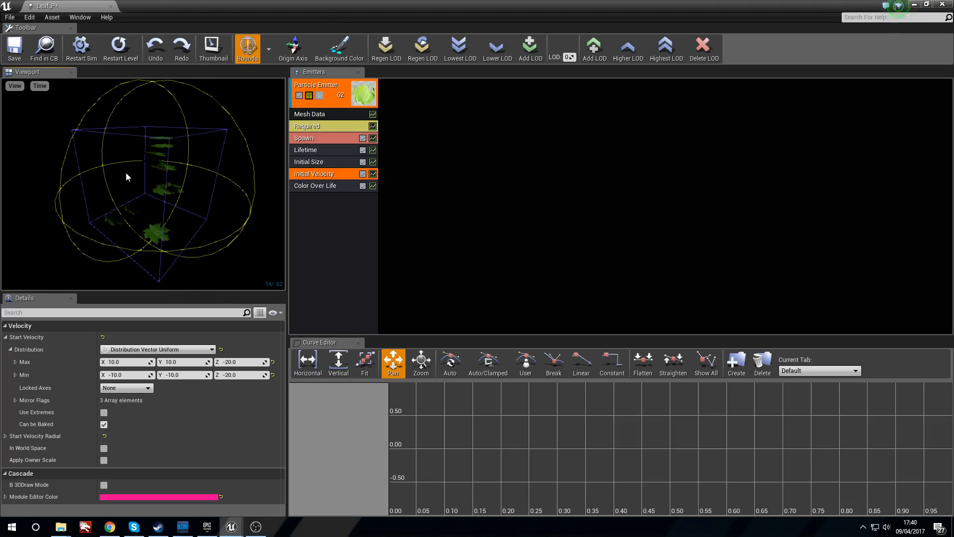
pyautogui.moveTo(102, 222); pyautogui.dragTo(121, 219, button='right')
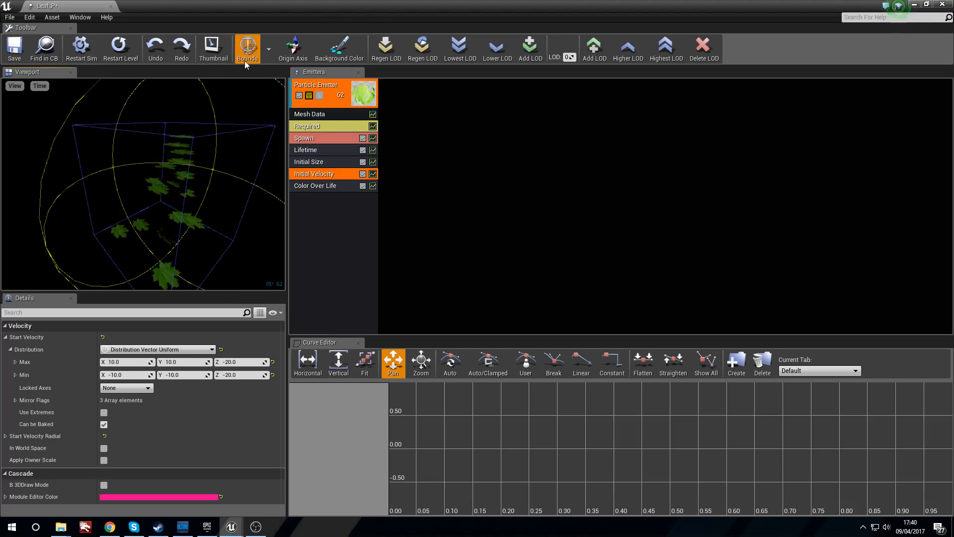
pyautogui.moveTo(165, 212); pyautogui.dragTo(130, 224)
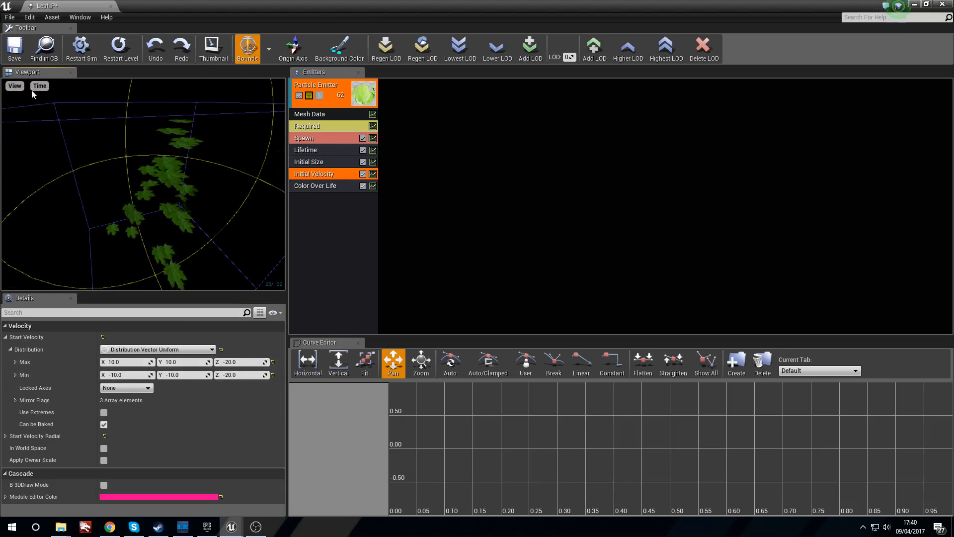
pyautogui.click(243, 47)
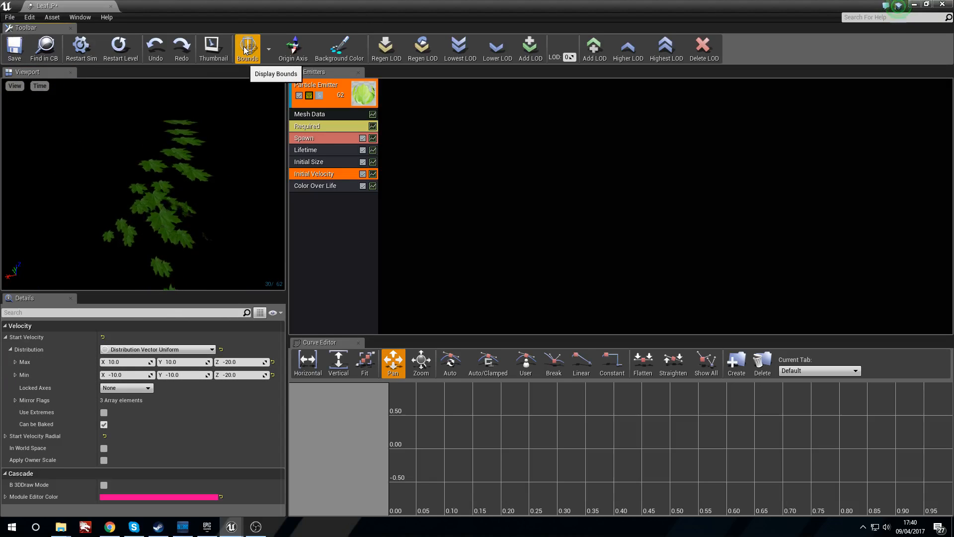
# Step: Delete the Color Over Life module, add an Initial Location module to the emitter and show its settings
pyautogui.click(323, 186)
pyautogui.press('Delete')
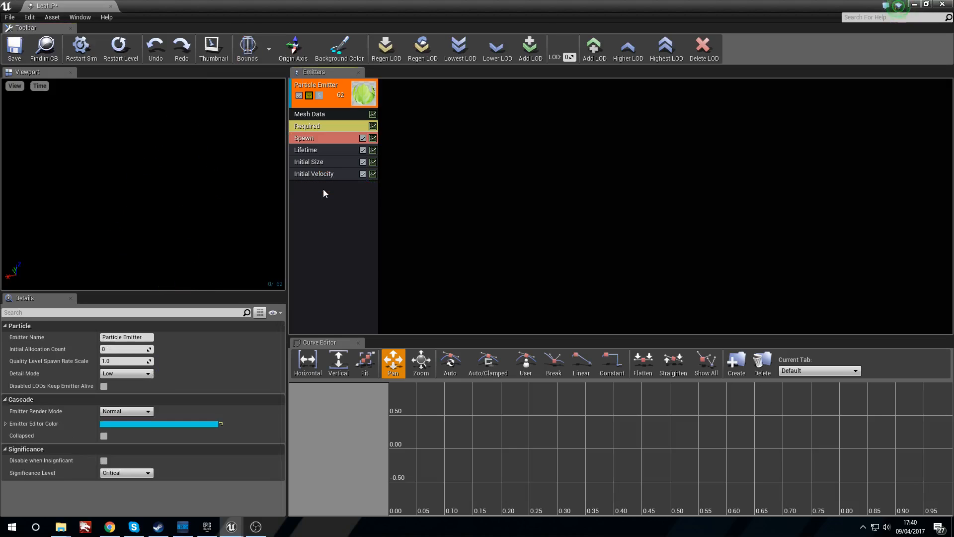
pyautogui.rightClick(324, 193)
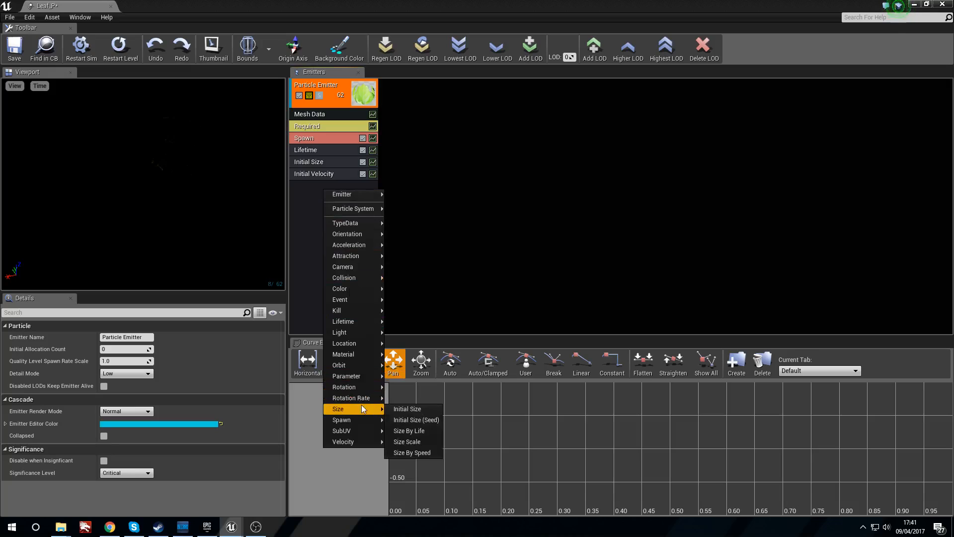
pyautogui.moveTo(363, 343)
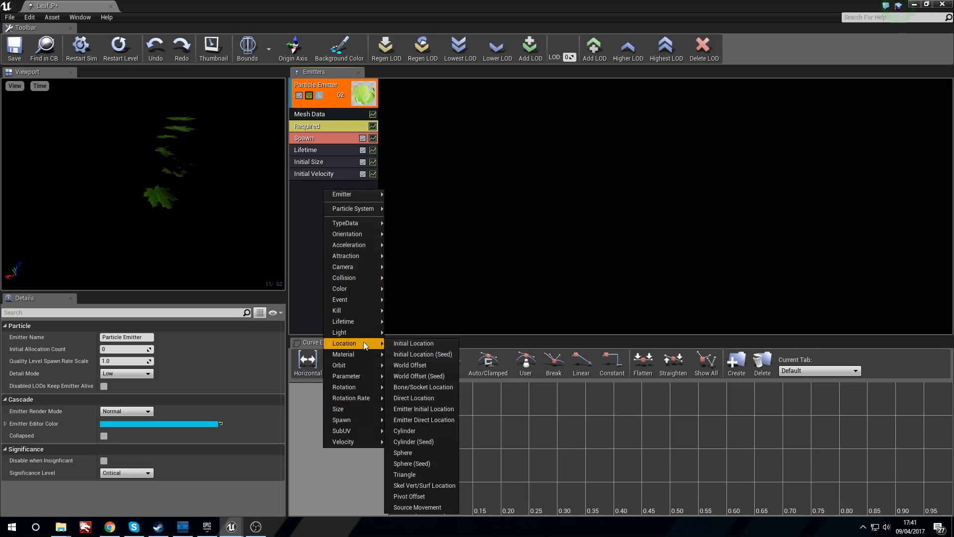
pyautogui.click(422, 344)
pyautogui.click(316, 185)
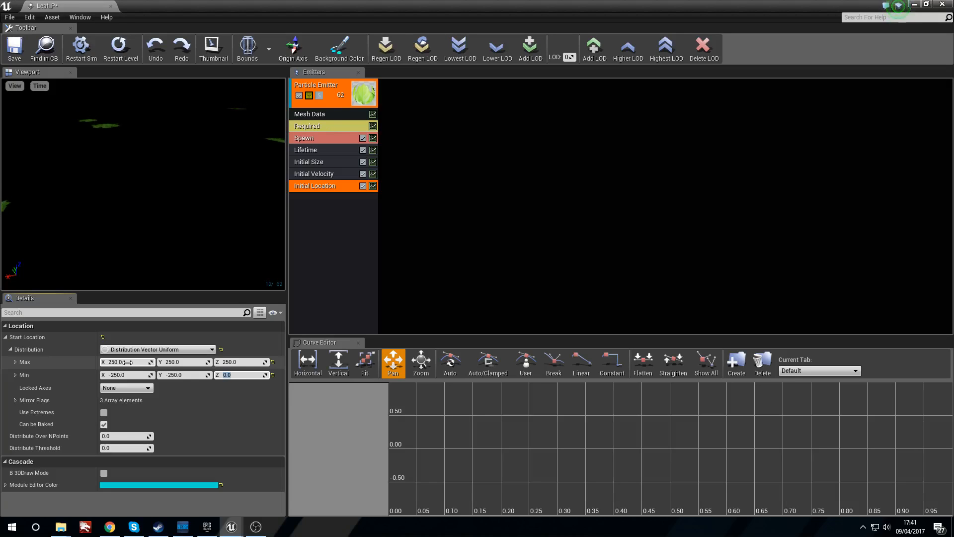
# Step: Set the Initial Location module's minimum Z to 250 and examine the falling leaves from several angles
pyautogui.write('50')
pyautogui.press('Return')
pyautogui.moveTo(147, 210); pyautogui.dragTo(147, 184)
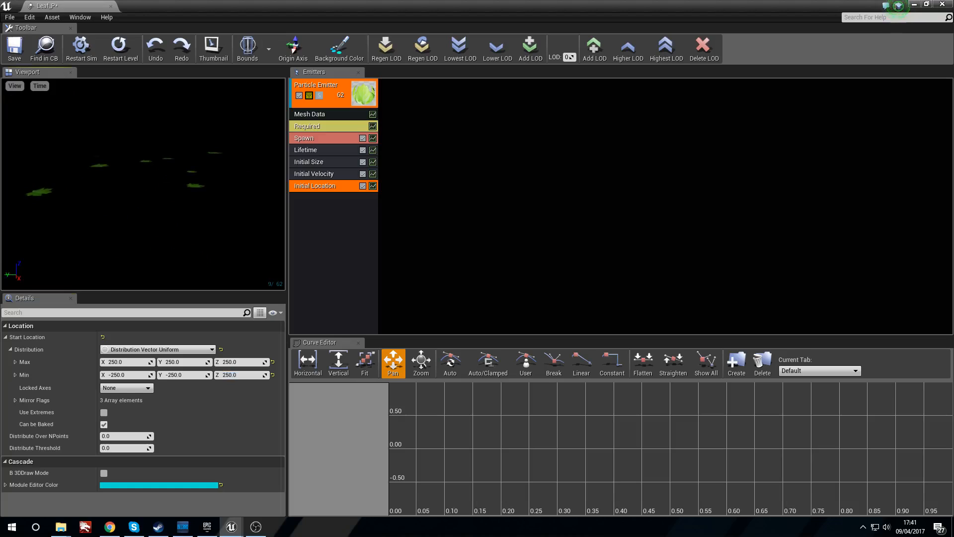
pyautogui.moveTo(147, 184); pyautogui.dragTo(89, 184)
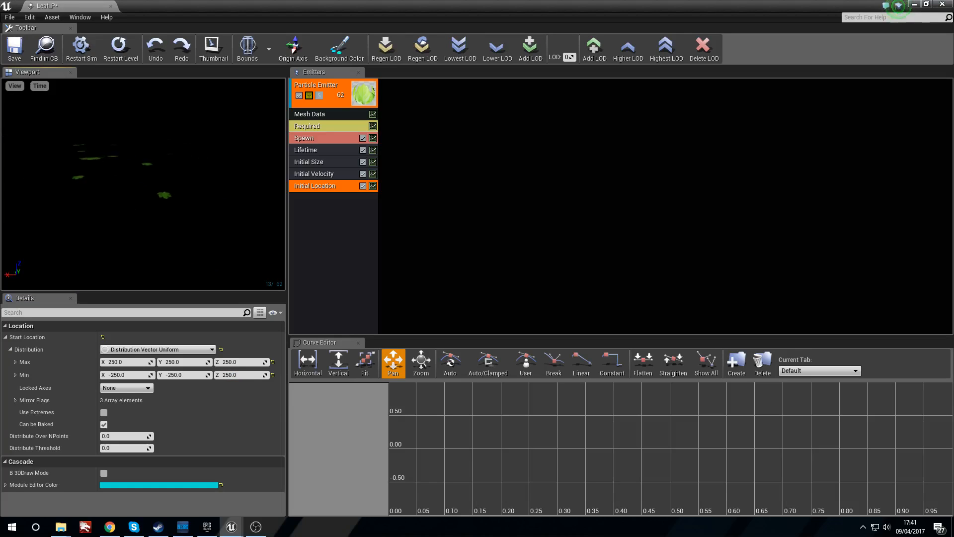
pyautogui.moveTo(187, 190); pyautogui.dragTo(211, 191)
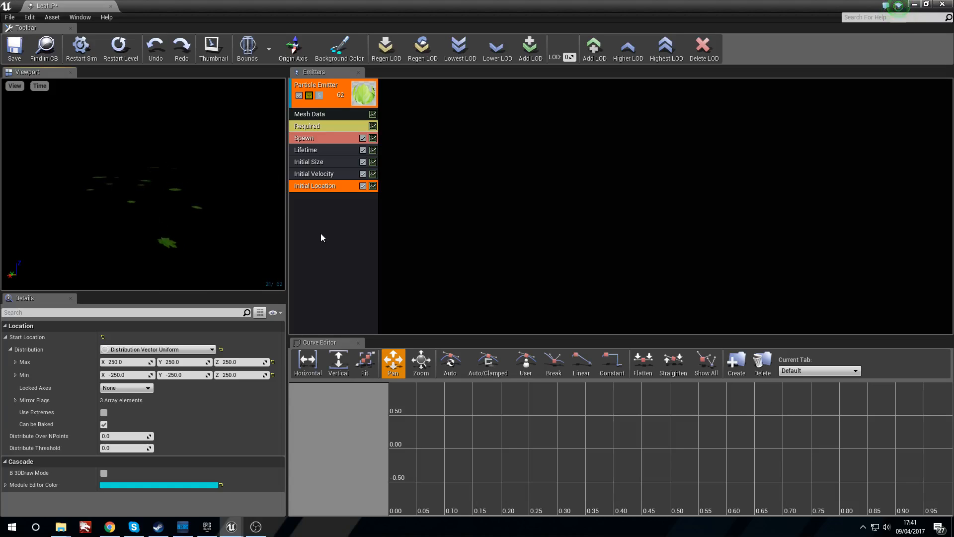
# Step: Add an Orbit module and set its Offset Amount to a maximum X of 50 and a minimum of 25 on X and Y
pyautogui.rightClick(331, 199)
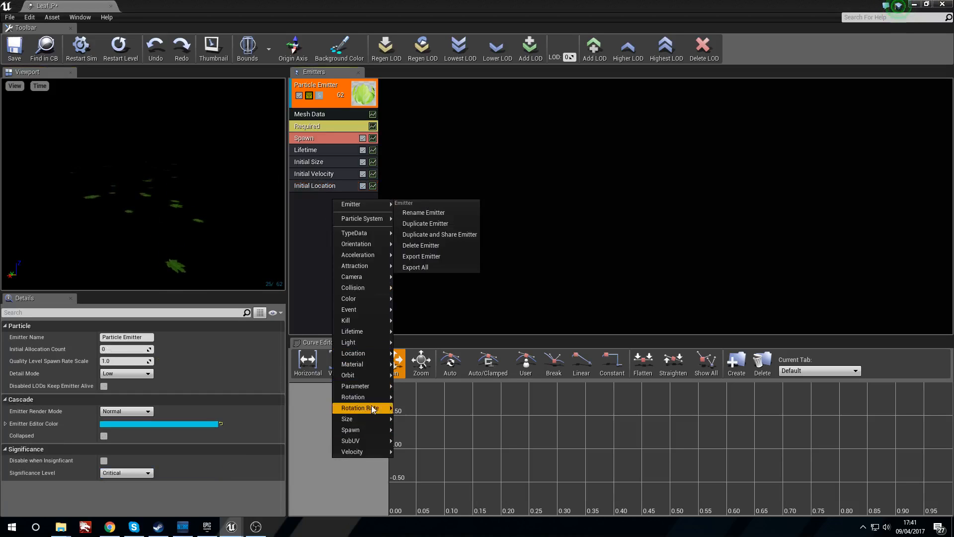
pyautogui.click(405, 375)
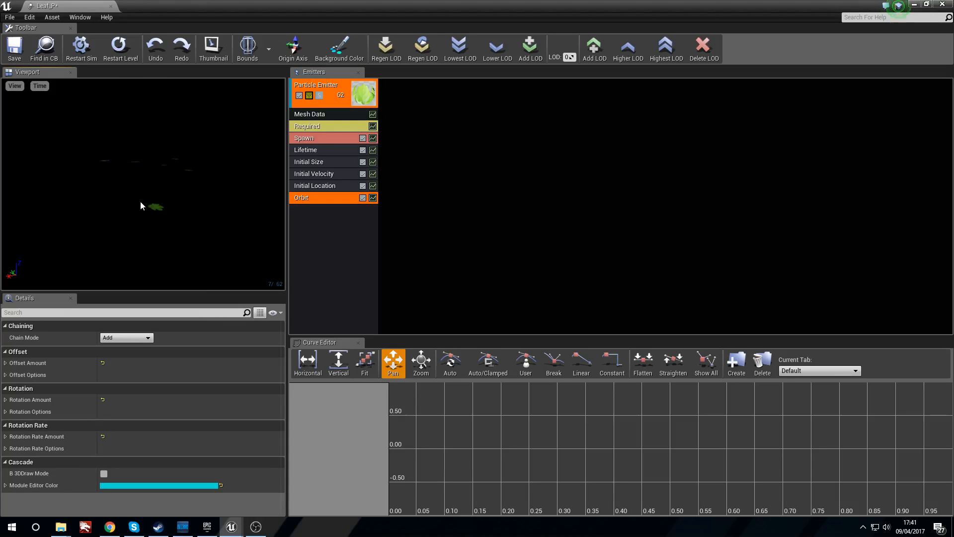
pyautogui.click(6, 363)
pyautogui.click(6, 375)
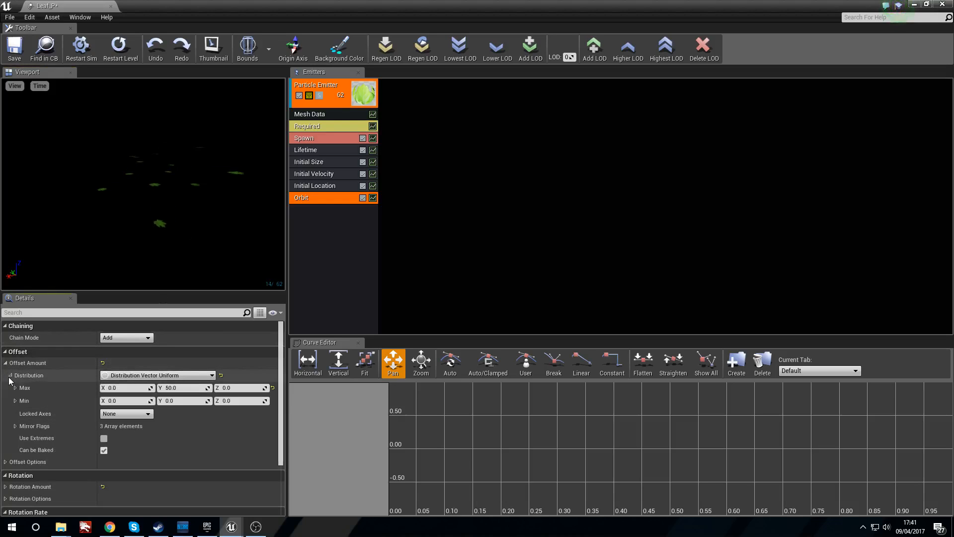
pyautogui.click(135, 388)
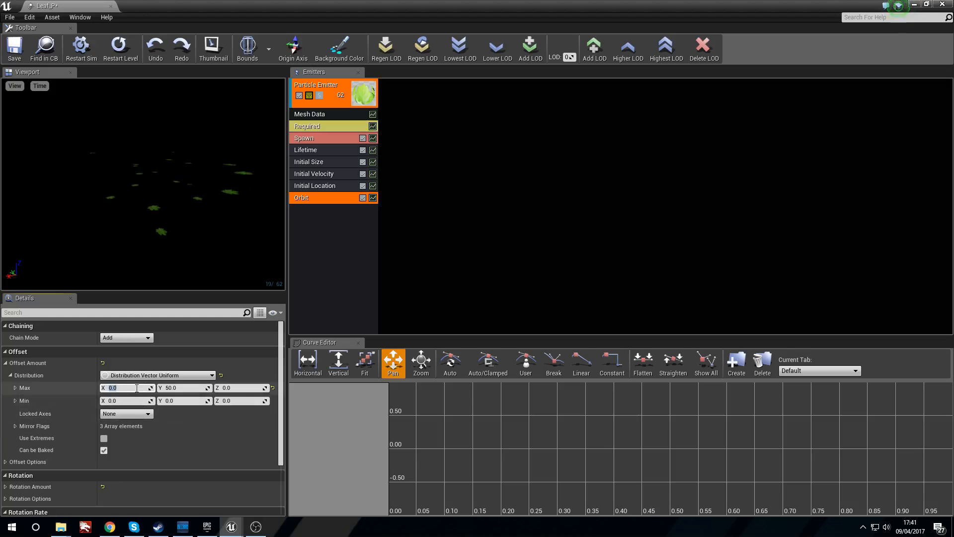
pyautogui.write('50')
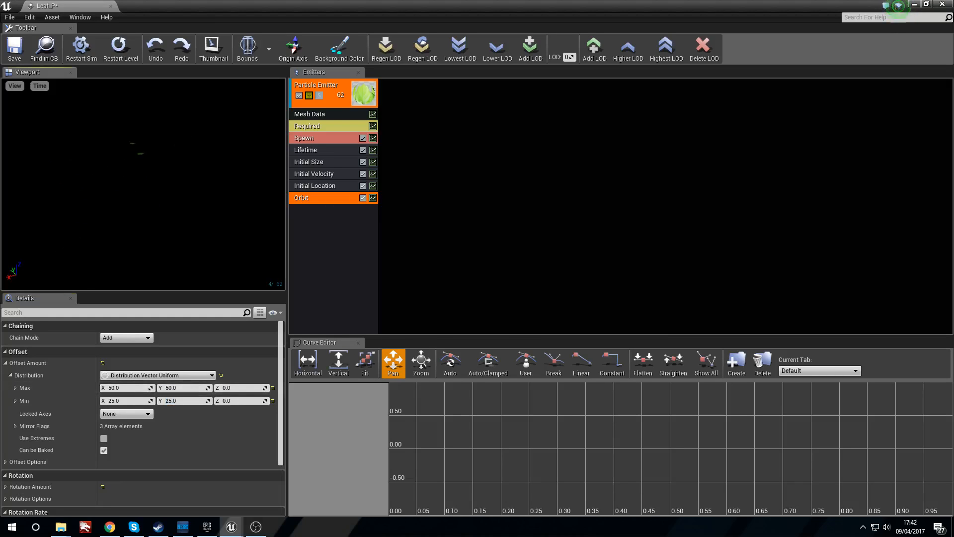
pyautogui.moveTo(177, 186); pyautogui.dragTo(204, 174)
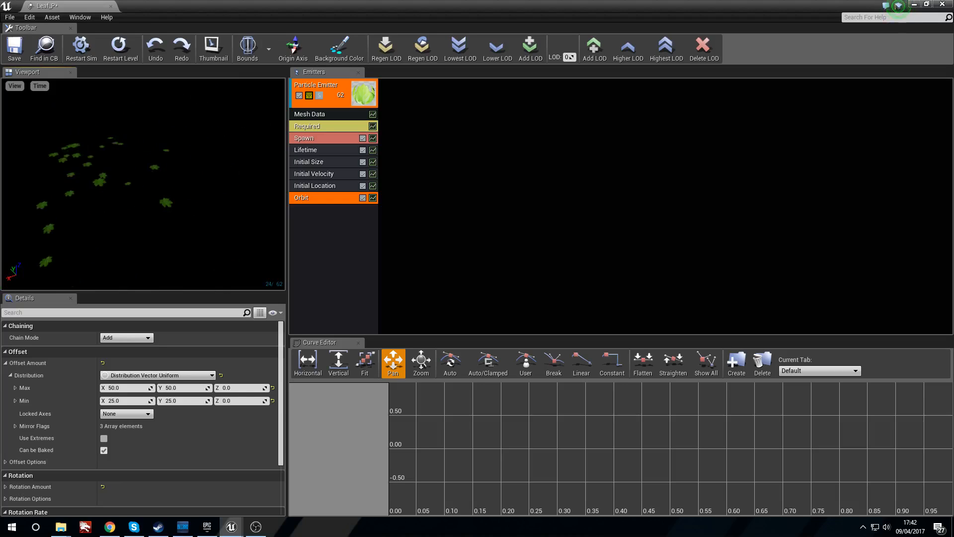
# Step: Set the Orbit module's Offset Amount to a maximum of 5 and a minimum of 2.5 on X and Y
pyautogui.click(130, 387)
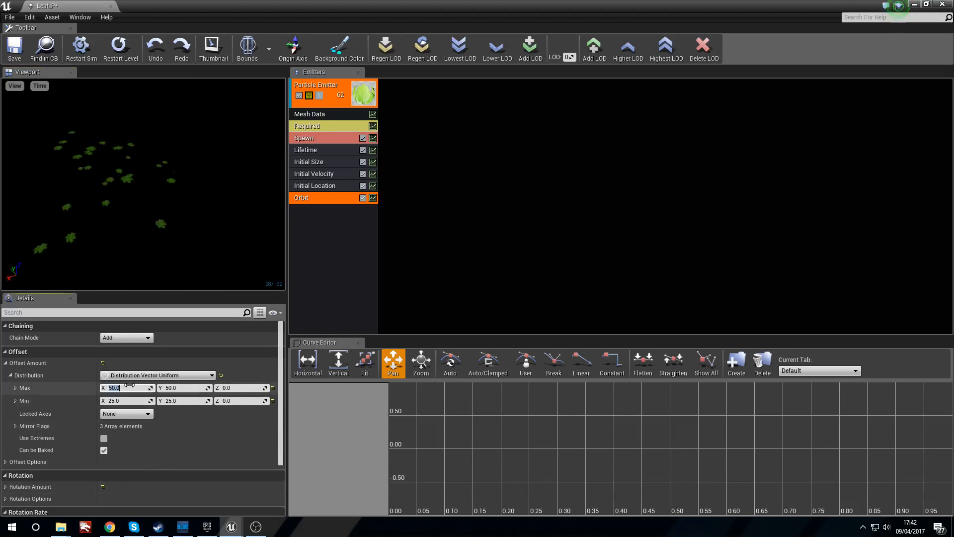
pyautogui.write('5')
pyautogui.press('Tab')
pyautogui.write('5')
pyautogui.press('Tab')
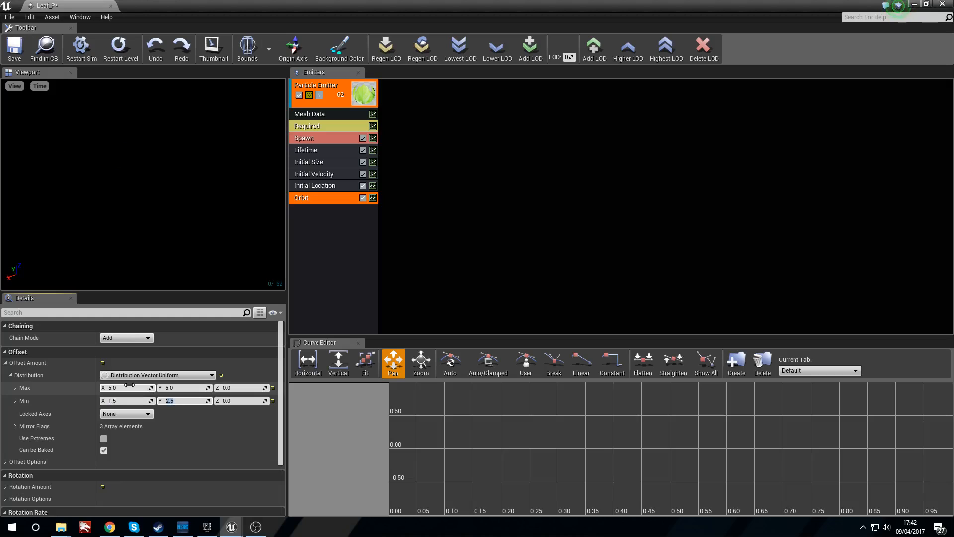
pyautogui.click(133, 400)
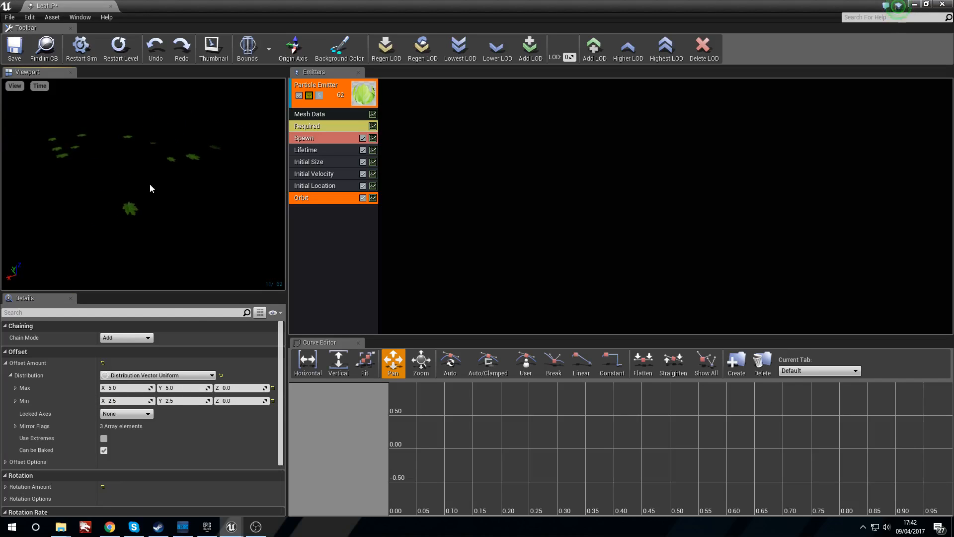
# Step: Set the Orbit module's maximum Rotation Amount to 0.1 on X, Y and Z
pyautogui.click(7, 462)
pyautogui.scroll(-4, 9, 433)
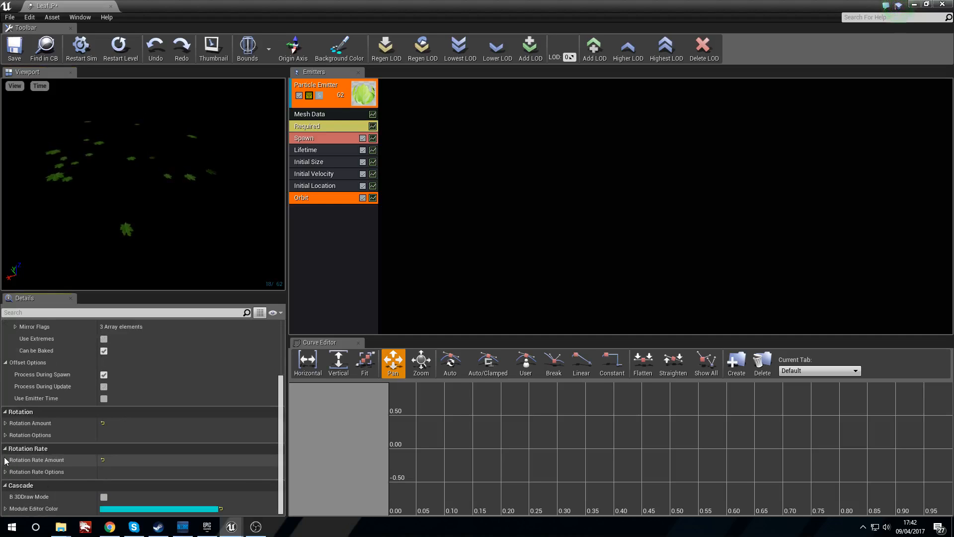
pyautogui.click(6, 423)
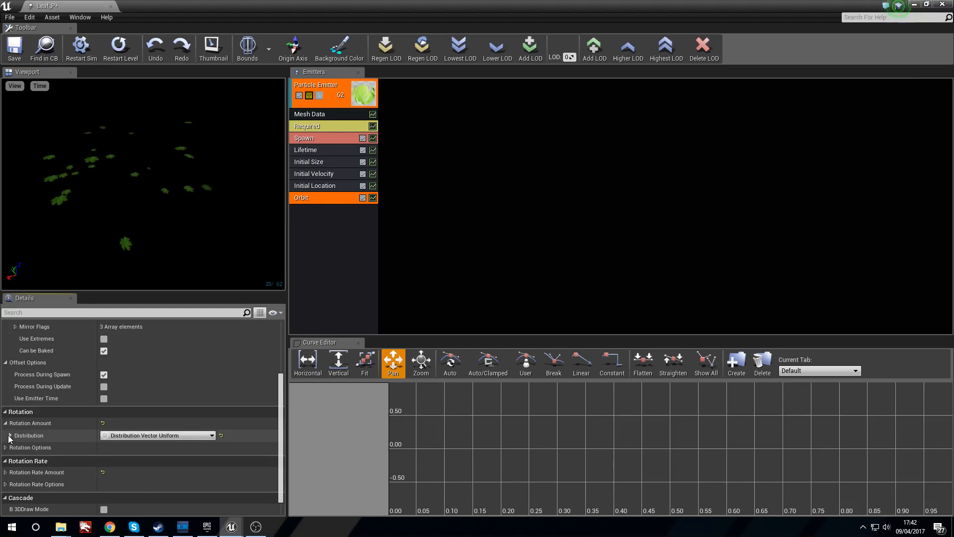
pyautogui.click(9, 435)
pyautogui.click(109, 447)
pyautogui.write('0')
pyautogui.press('Tab')
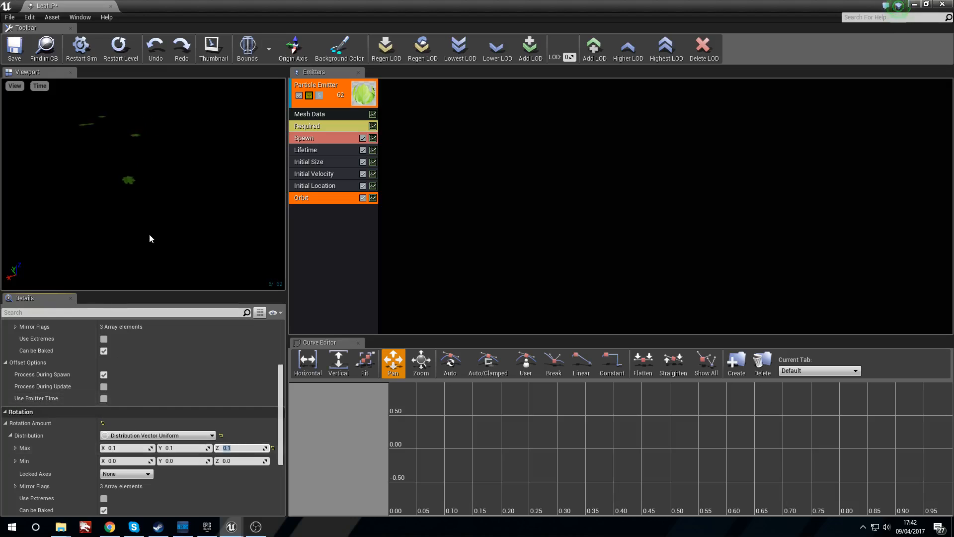
# Step: Set the Orbit module's maximum Rotation Rate Amount to 0.1 on X, Y and Z
pyautogui.scroll(-4, 124, 455)
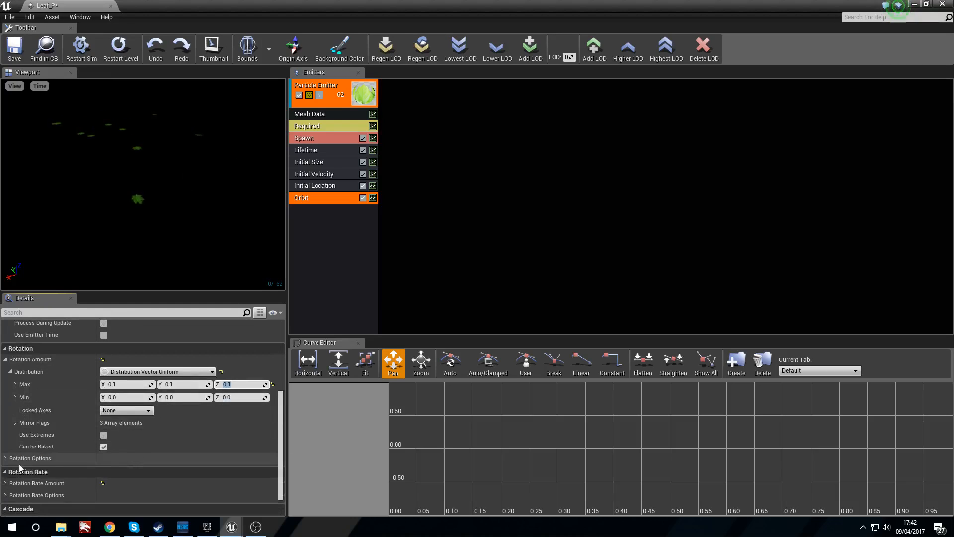
pyautogui.click(5, 483)
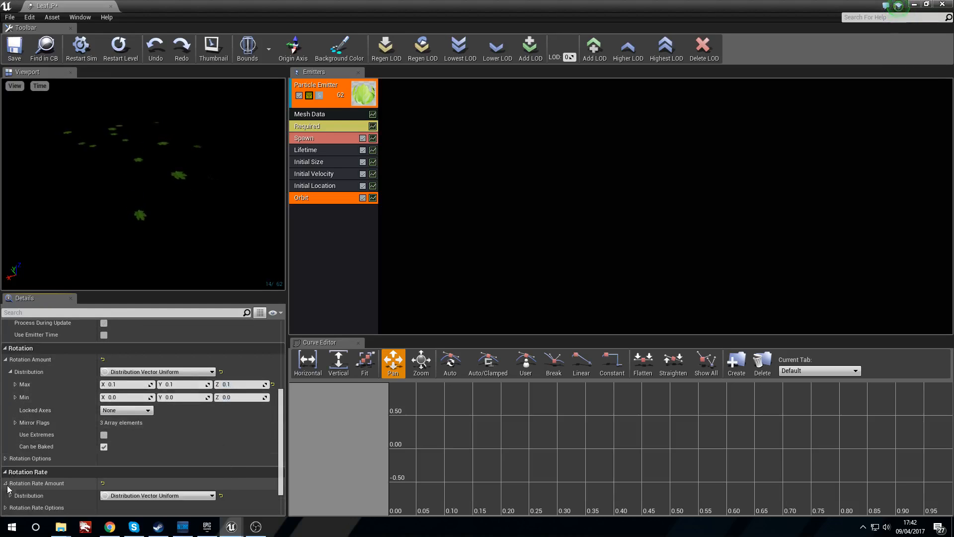
pyautogui.scroll(-4, 97, 461)
pyautogui.click(127, 444)
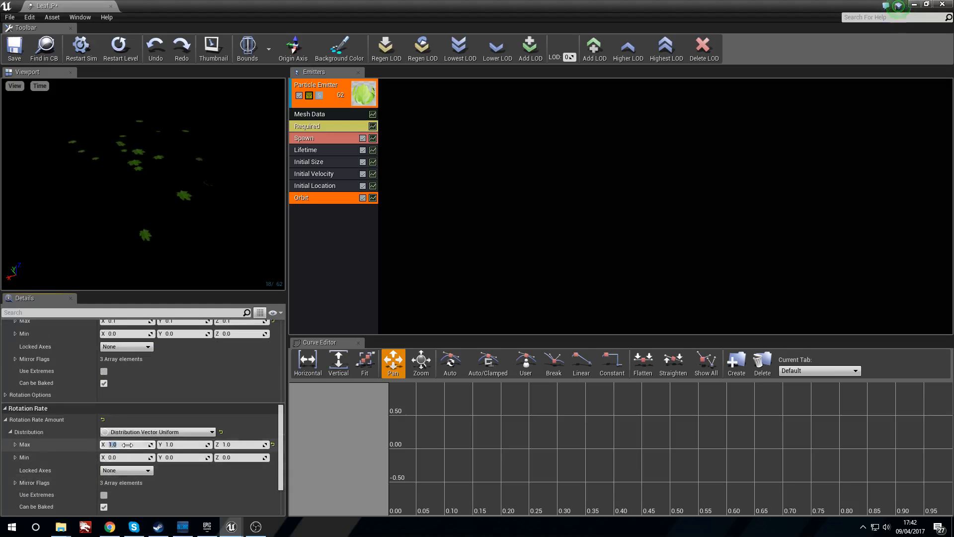
pyautogui.write('.1')
pyautogui.press('Tab')
pyautogui.write('.')
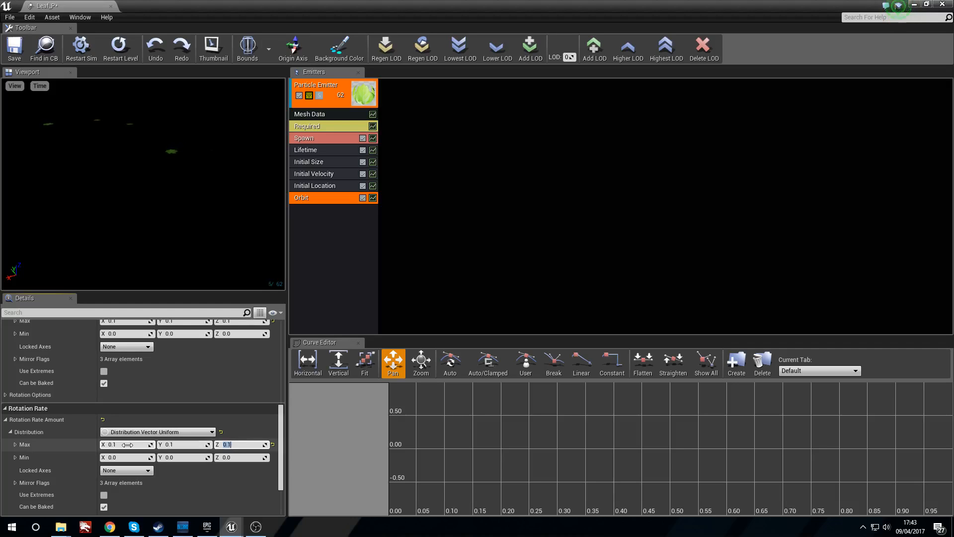
pyautogui.moveTo(164, 218)
pyautogui.mouseDown()
pyautogui.moveTo(162, 238)
pyautogui.moveTo(164, 217)
pyautogui.mouseUp()
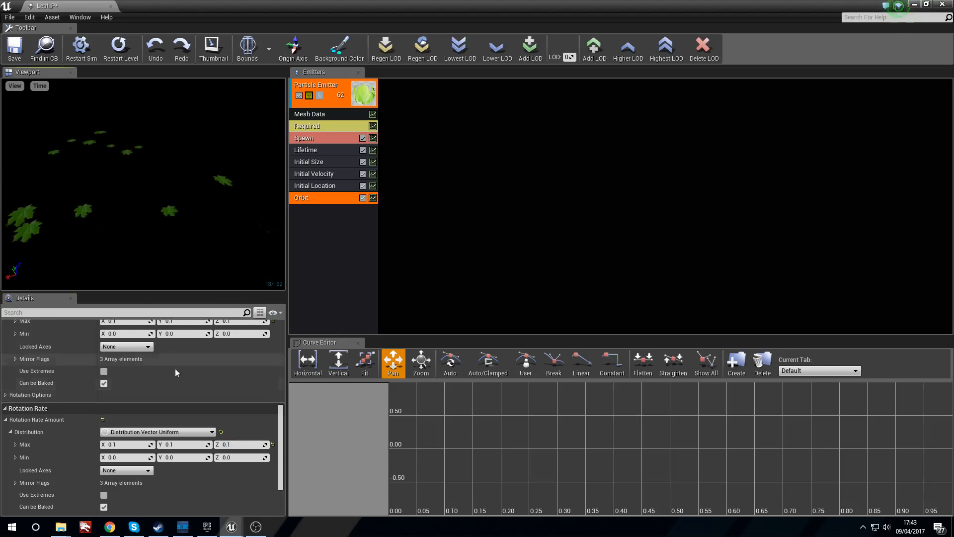
# Step: Set the Orbit module's Offset Amount back to a maximum of 50 and a minimum of 25 on X and Y
pyautogui.scroll(3, 131, 411)
pyautogui.scroll(3, 132, 412)
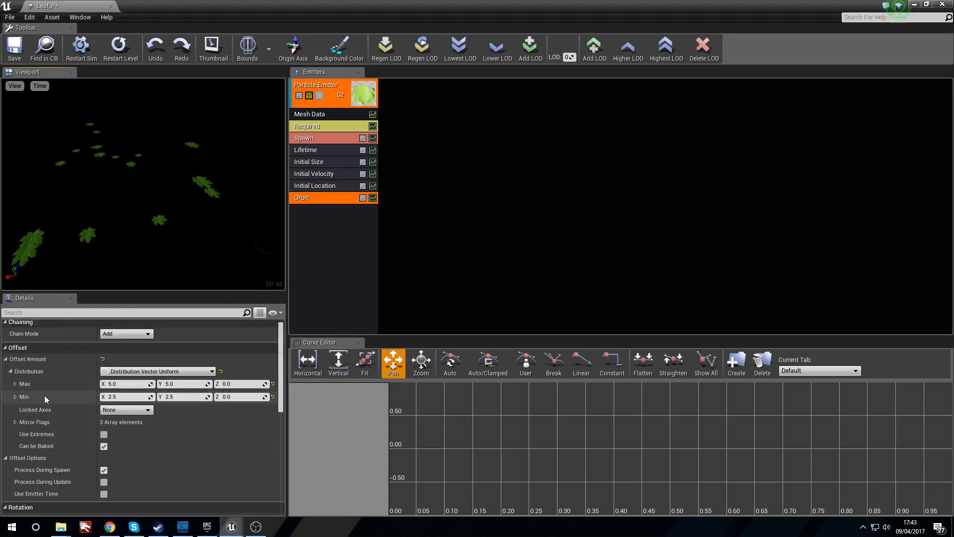
pyautogui.click(119, 383)
pyautogui.write('50')
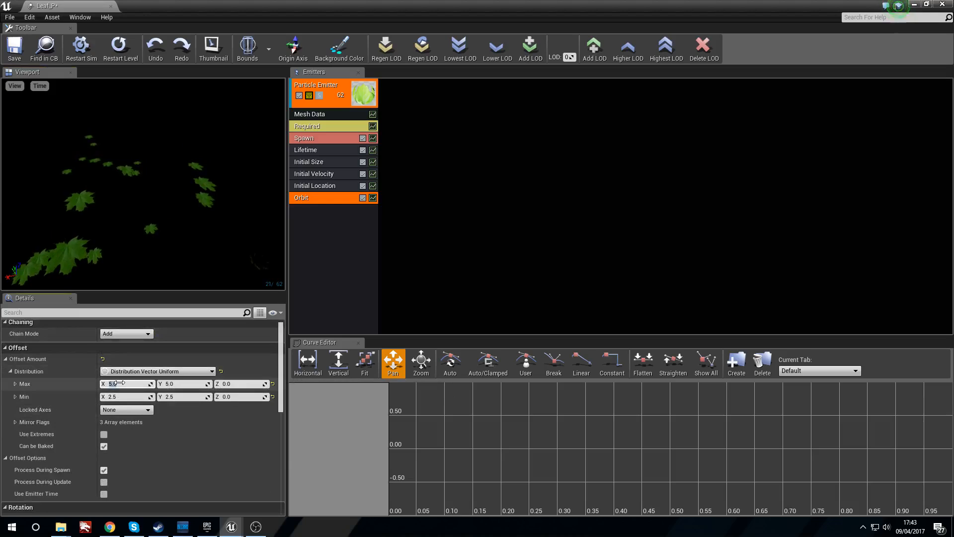
pyautogui.press('Return')
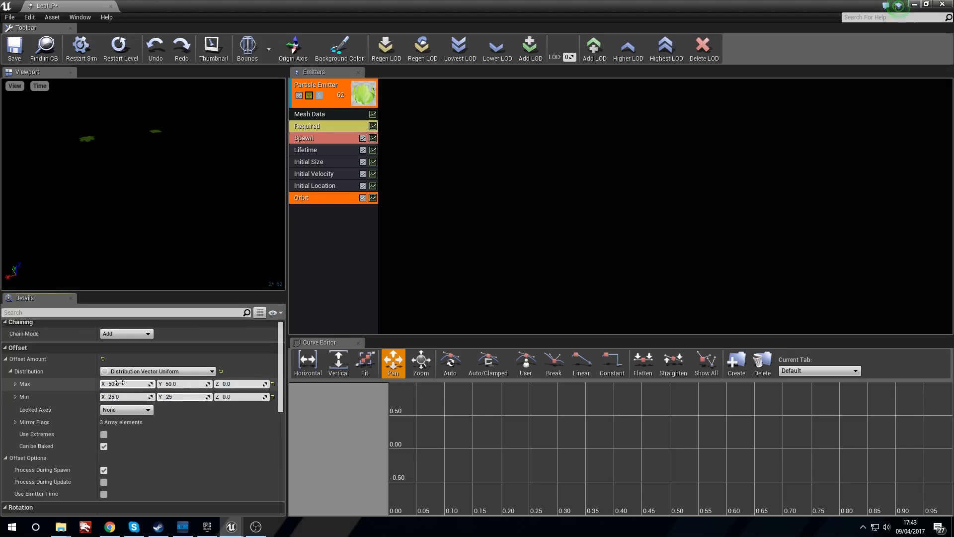
pyautogui.moveTo(158, 213); pyautogui.dragTo(169, 193)
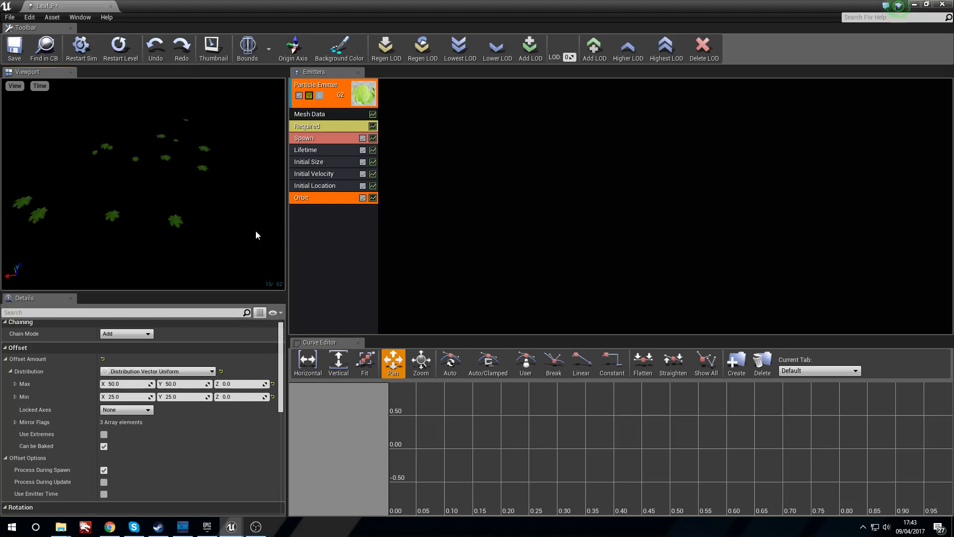
# Step: Add an Init Mesh Rotation module to the emitter, show its settings and examine the rotated leaves
pyautogui.rightClick(313, 219)
pyautogui.moveTo(343, 439)
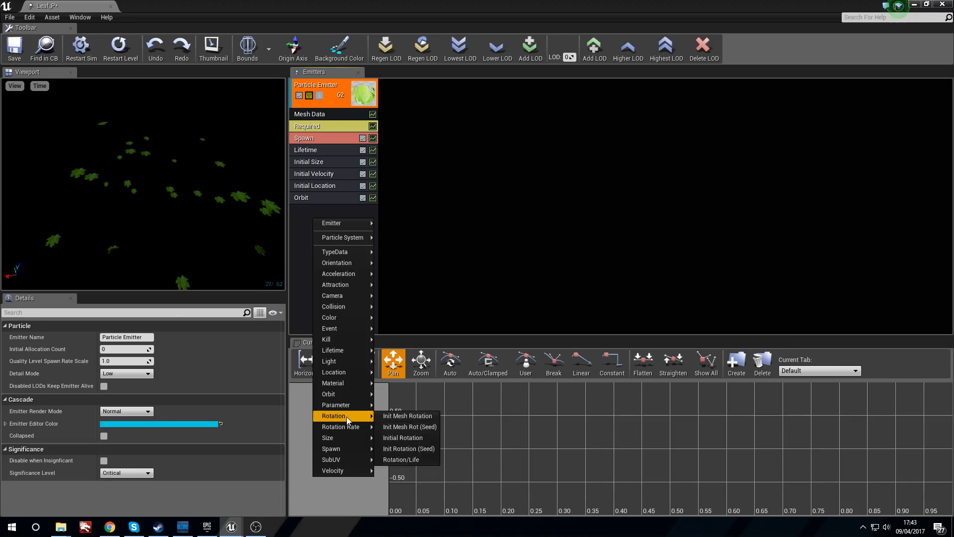
pyautogui.click(399, 415)
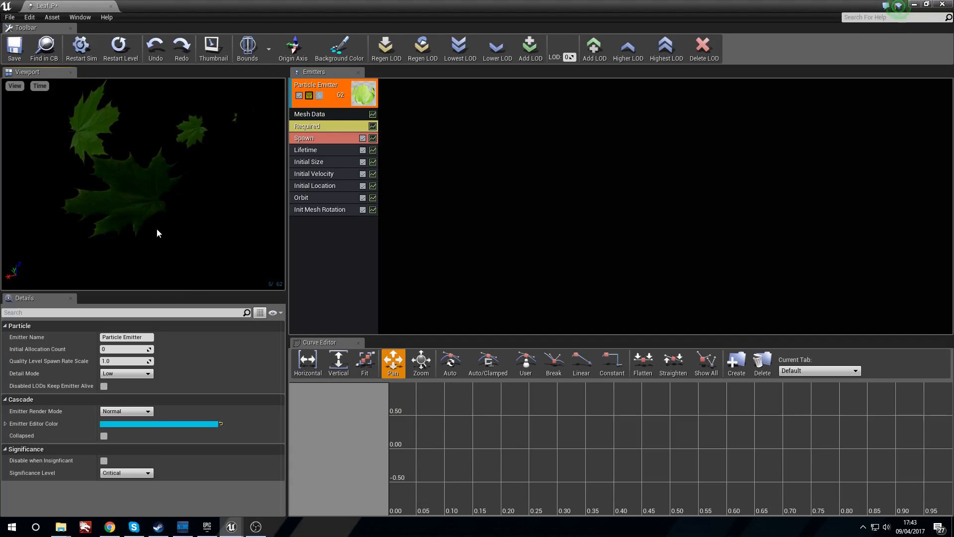
pyautogui.click(308, 211)
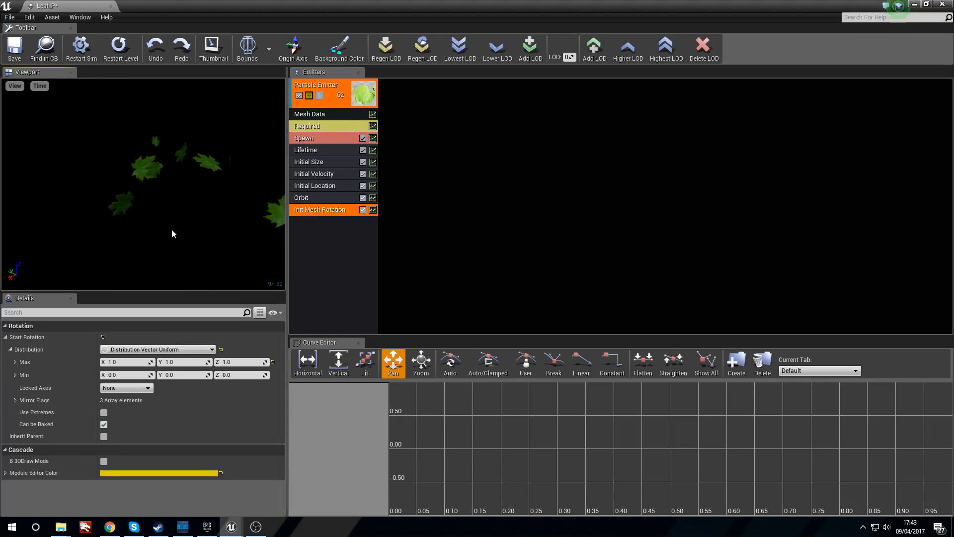
pyautogui.moveTo(148, 191)
pyautogui.mouseDown()
pyautogui.moveTo(134, 174)
pyautogui.moveTo(100, 186)
pyautogui.moveTo(148, 187)
pyautogui.mouseUp()
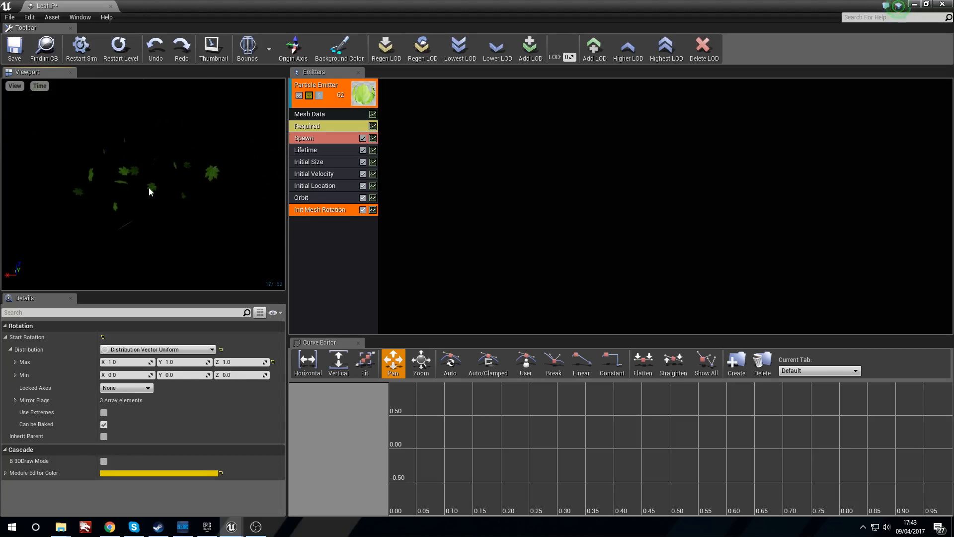
# Step: Add an Init Mesh Rotation Rate module to the emitter and show its settings
pyautogui.rightClick(339, 241)
pyautogui.moveTo(373, 443)
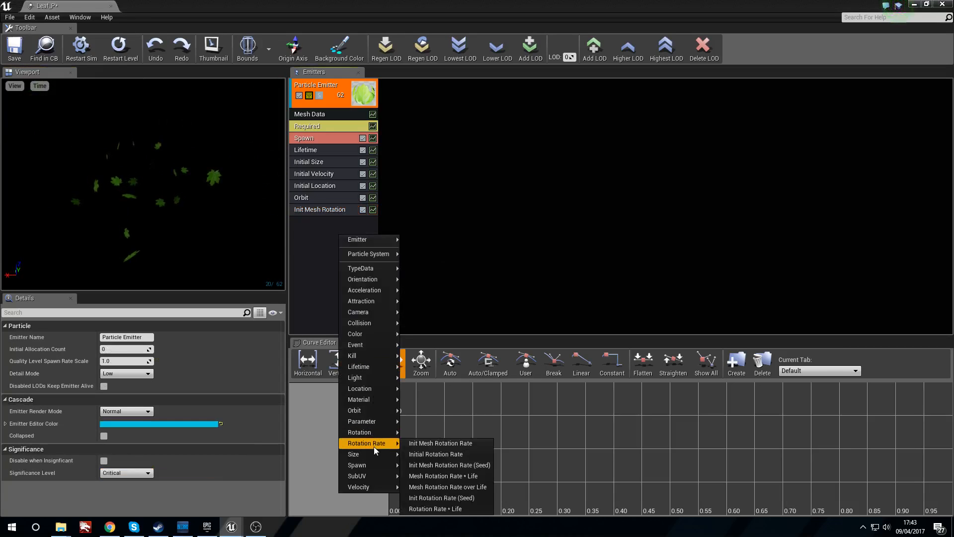
pyautogui.click(434, 443)
pyautogui.click(338, 221)
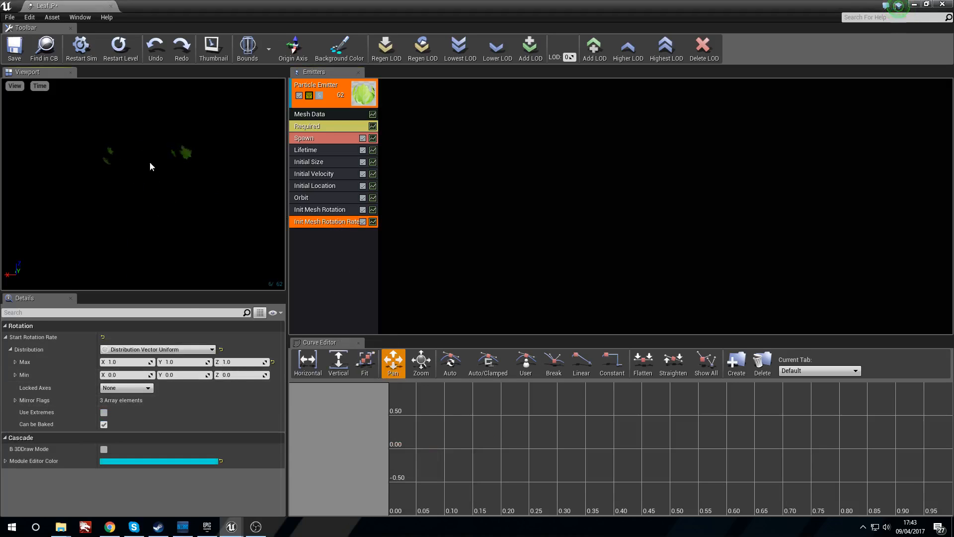
# Step: Set the maximum Start Rotation Rate to 0.1 on X, Y and Z and examine the spinning leaves
pyautogui.click(129, 364)
pyautogui.write('.1')
pyautogui.press('Tab')
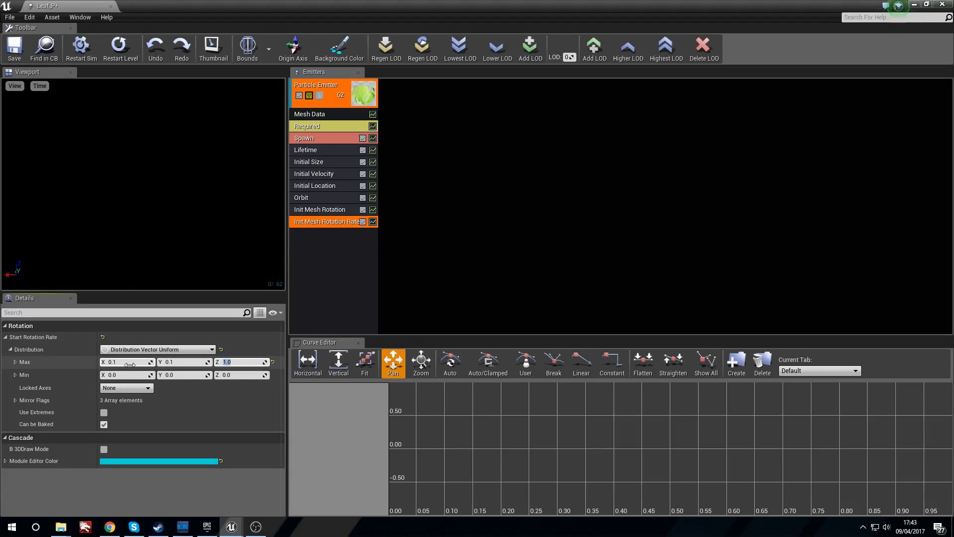
pyautogui.click(144, 149)
pyautogui.moveTo(162, 149); pyautogui.dragTo(162, 188, button='right')
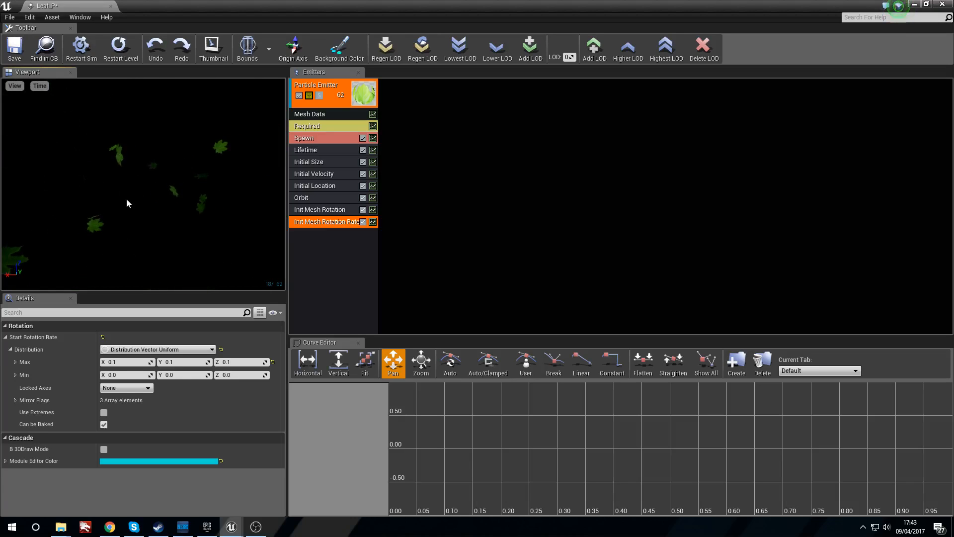
# Step: Set the maximum Start Rotation Rate to 0.05 on X, Y and Z
pyautogui.click(135, 361)
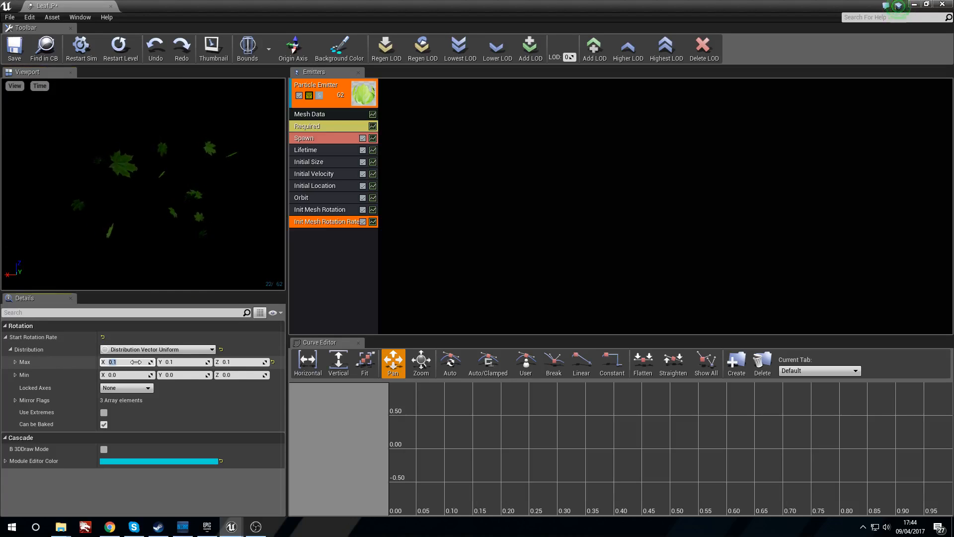
pyautogui.write('0.05')
pyautogui.press('Tab')
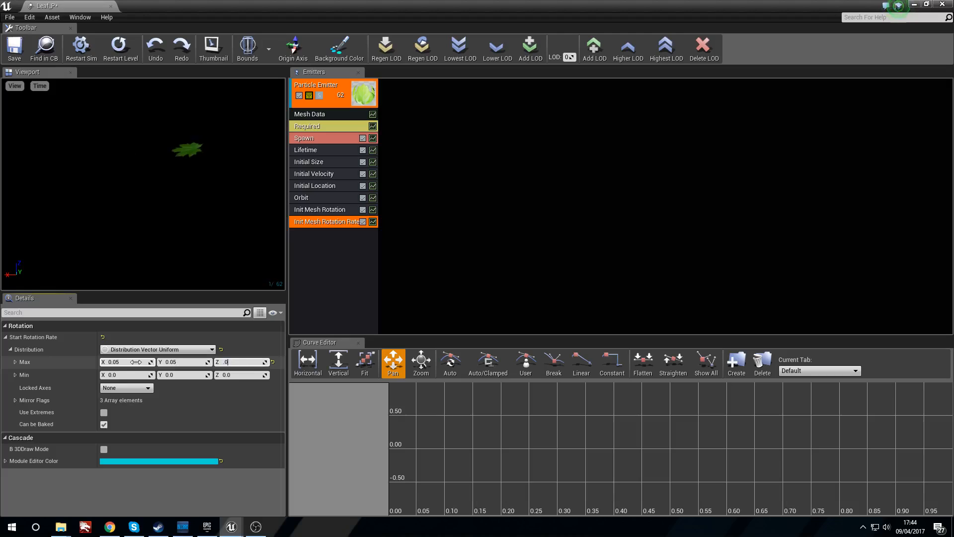
pyautogui.click(166, 184)
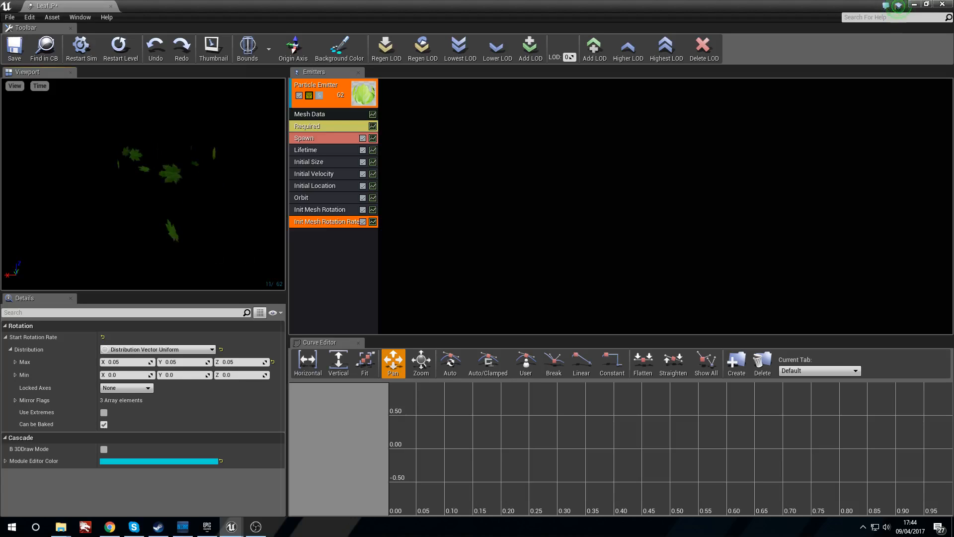
# Step: Save the Leaf_P particle system, briefly check its bounds and return to the level
pyautogui.hotkey('ctrl', 's')
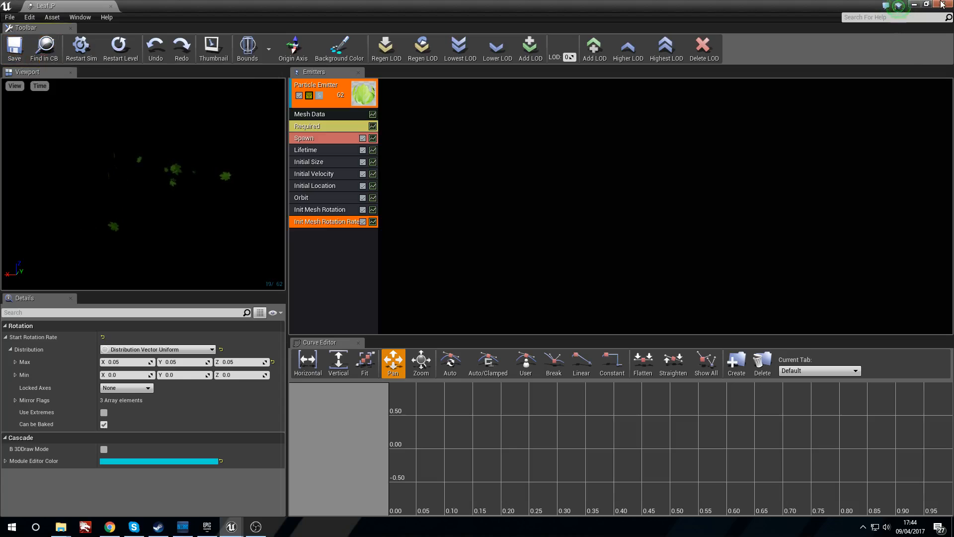
pyautogui.click(257, 55)
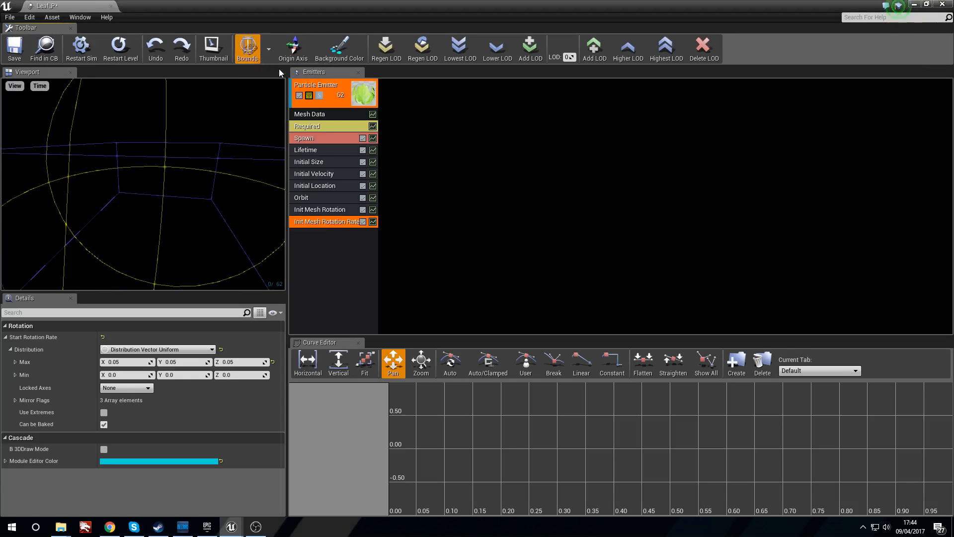
pyautogui.click(244, 52)
pyautogui.click(942, 4)
# Step: Place the Leaf_P particle system on the level floor and raise it into the air
pyautogui.moveTo(460, 216); pyautogui.dragTo(460, 184, button='right')
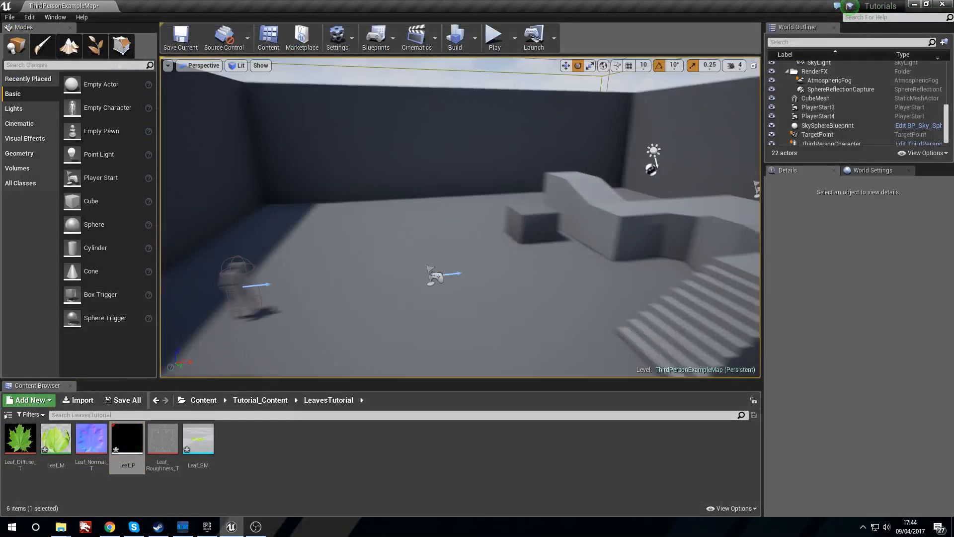
pyautogui.moveTo(127, 440); pyautogui.dragTo(447, 273)
pyautogui.press('w')
pyautogui.moveTo(450, 229); pyautogui.dragTo(452, 150)
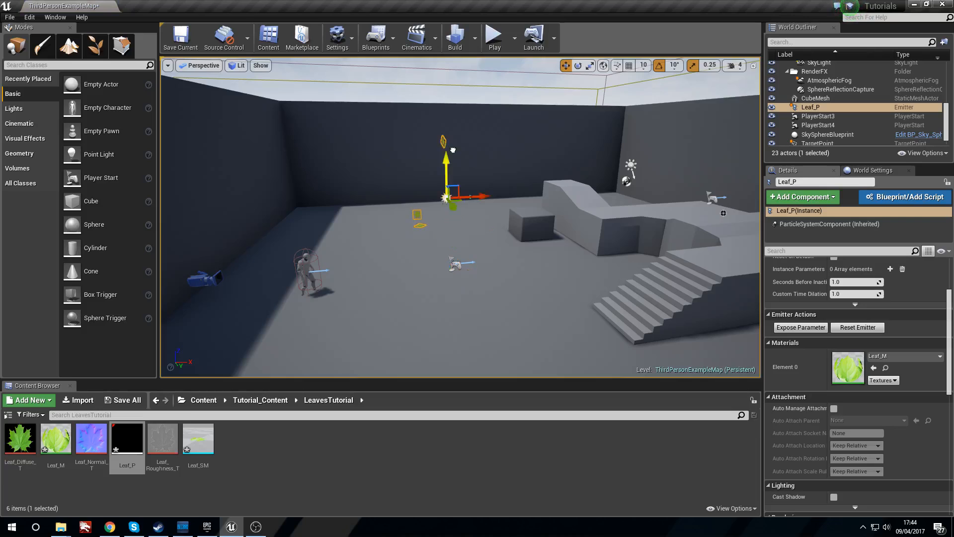
# Step: Examine the falling leaves in the level from several angles around the emitter
pyautogui.click(511, 213)
pyautogui.moveTo(511, 214); pyautogui.dragTo(611, 169, button='right')
pyautogui.press('s')
pyautogui.press('d')
pyautogui.moveTo(511, 214); pyautogui.dragTo(263, 210, button='right')
pyautogui.press('a')
pyautogui.press('s')
pyautogui.press('d')
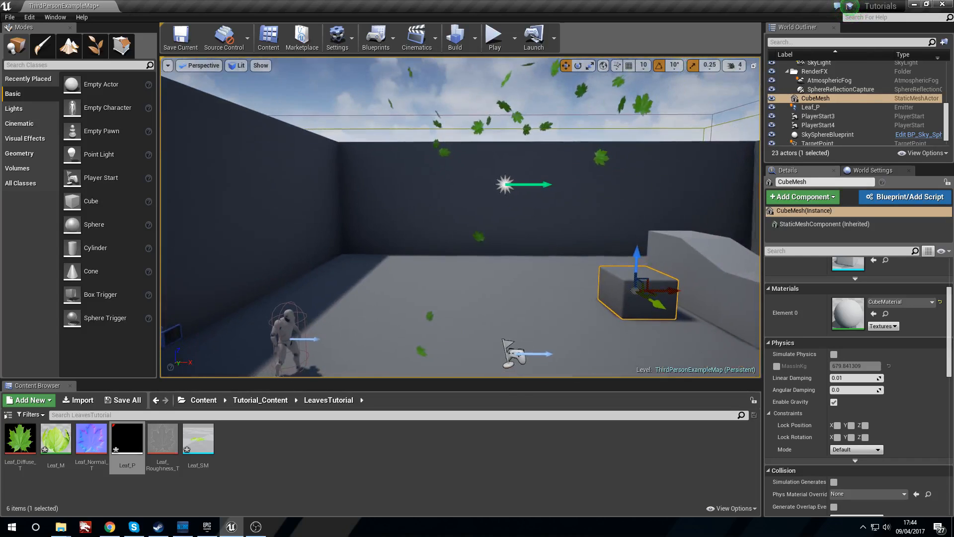
pyautogui.press('d')
pyautogui.press('d')
pyautogui.press('a')
pyautogui.press('a')
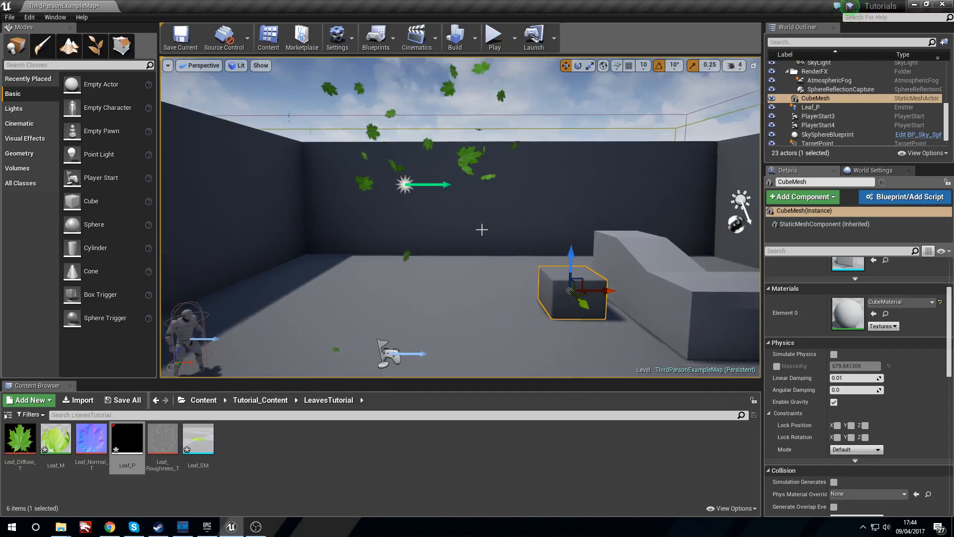
pyautogui.press('a')
pyautogui.moveTo(481, 230); pyautogui.dragTo(510, 69, button='right')
pyautogui.press('d')
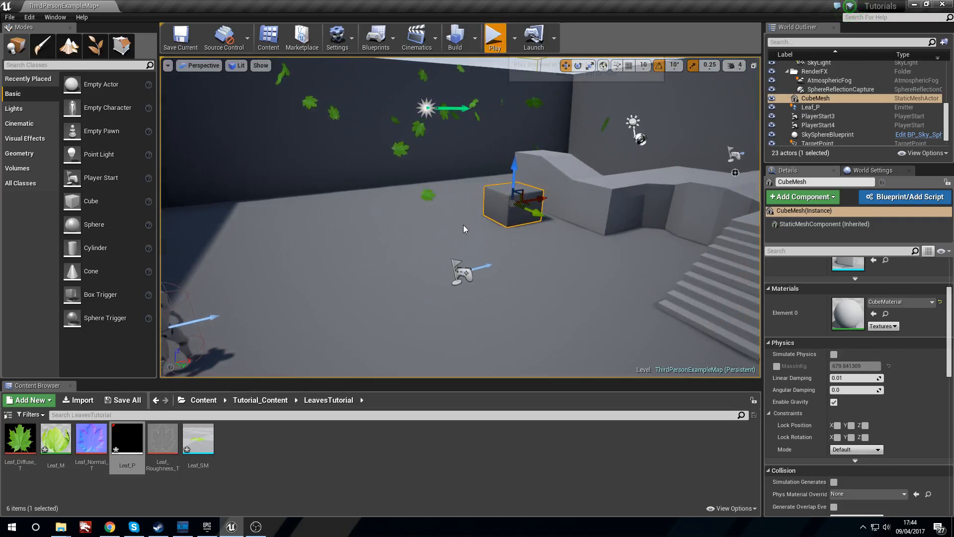
# Step: Play-test the level, running the character beneath the falling leaves to examine them, and end the session
pyautogui.press('w')
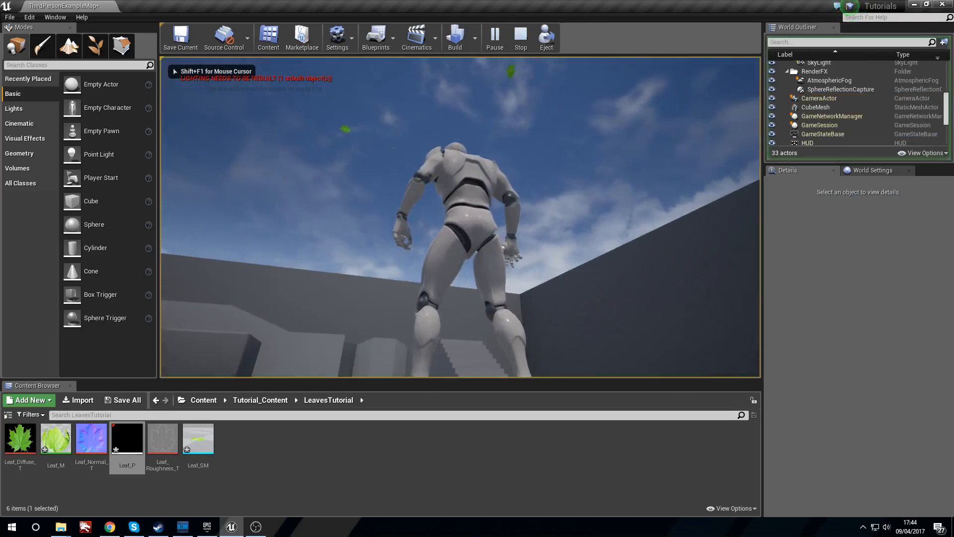
pyautogui.press('d')
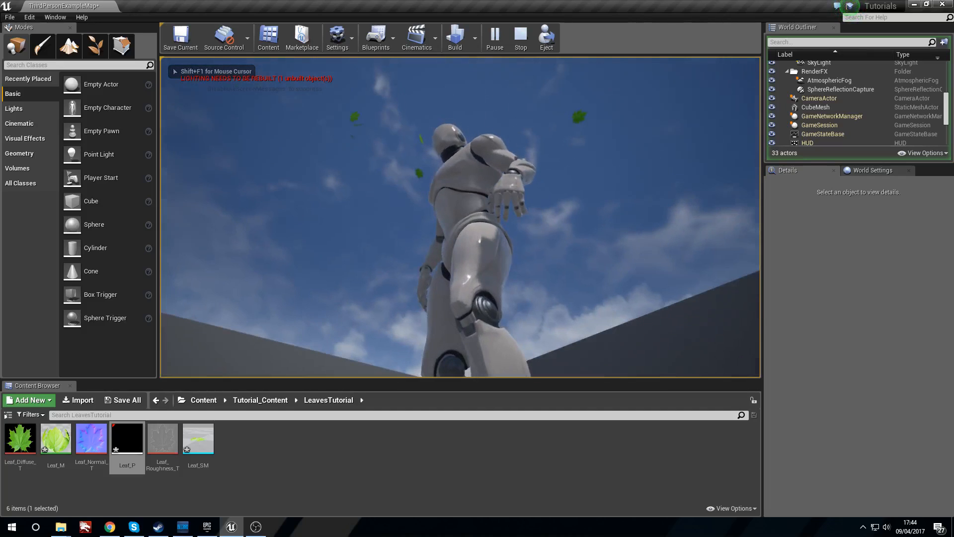
pyautogui.press('d')
pyautogui.press('s')
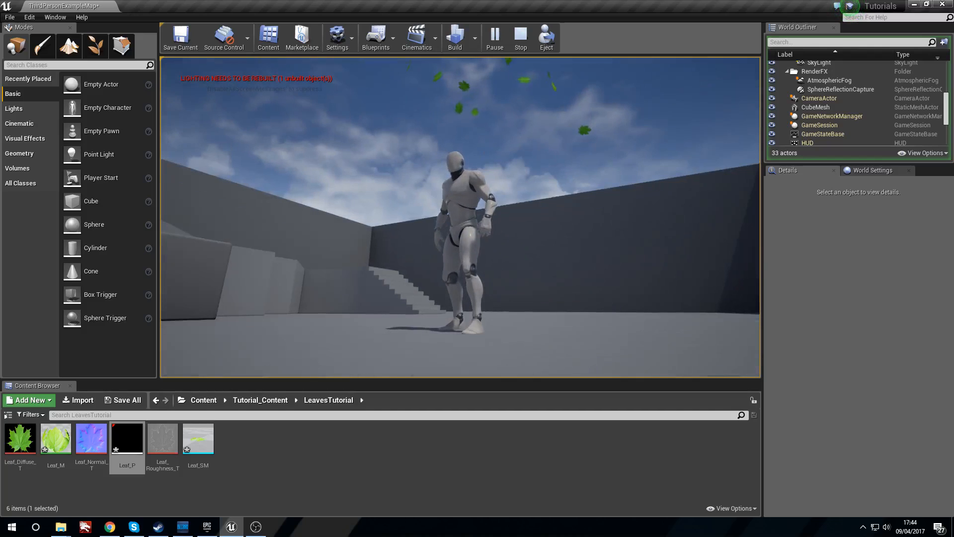
pyautogui.press('d')
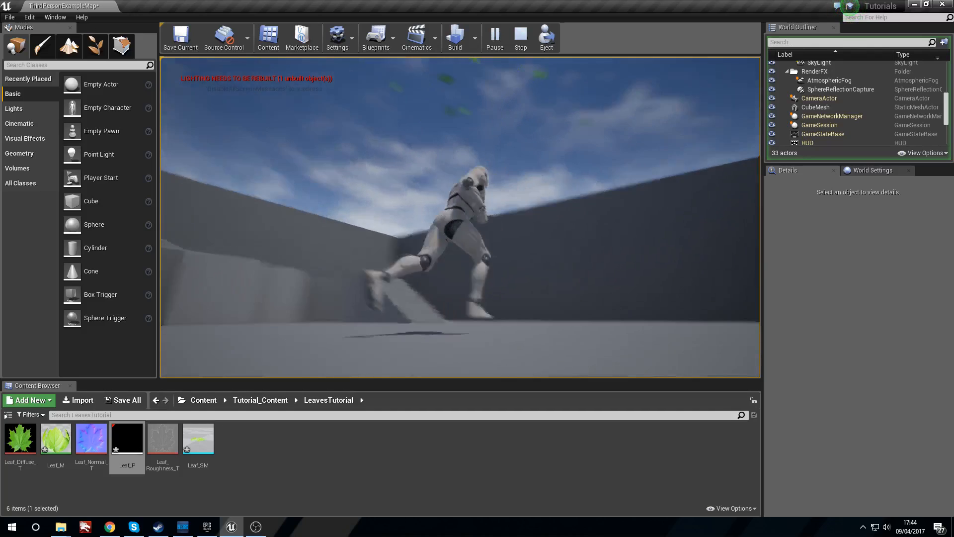
pyautogui.press('d')
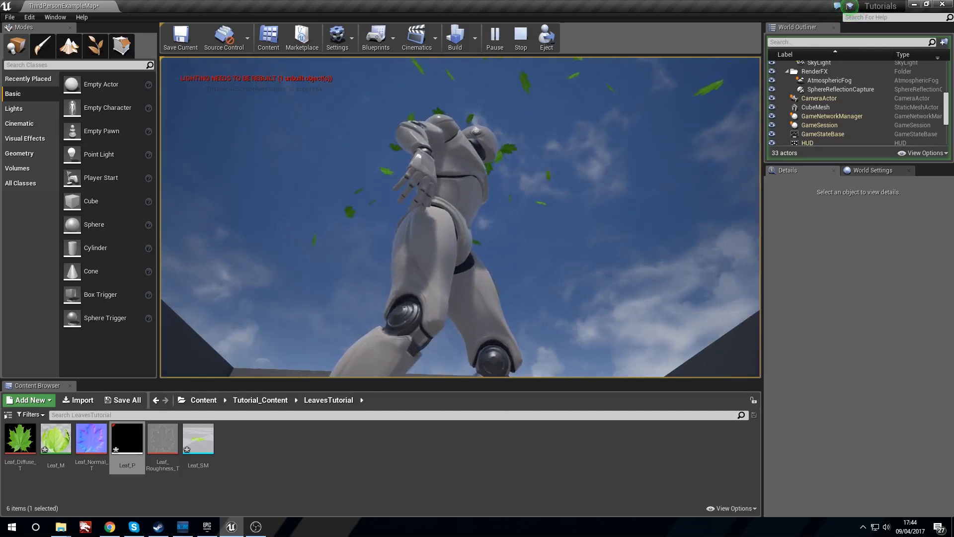
pyautogui.press('a')
pyautogui.press('w')
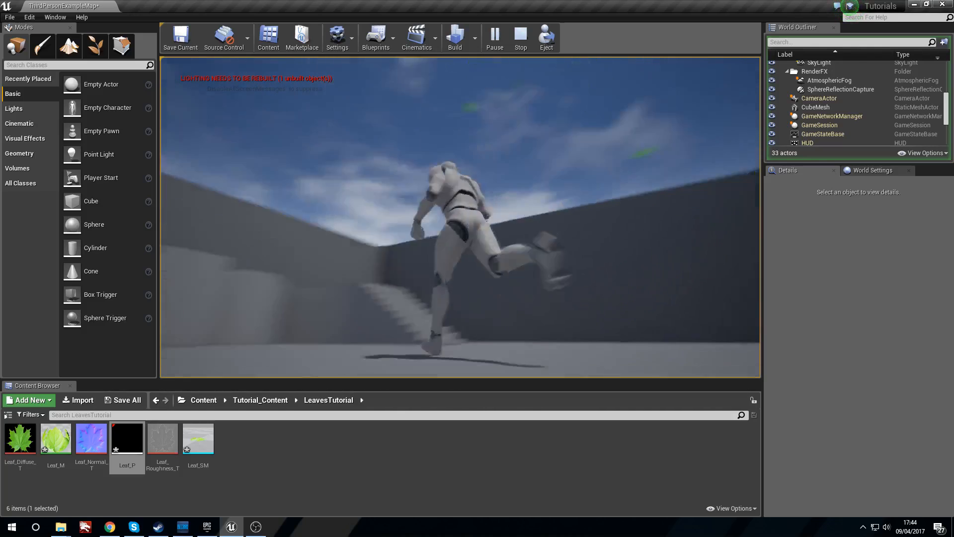
pyautogui.press('d')
pyautogui.press('w')
pyautogui.press('s')
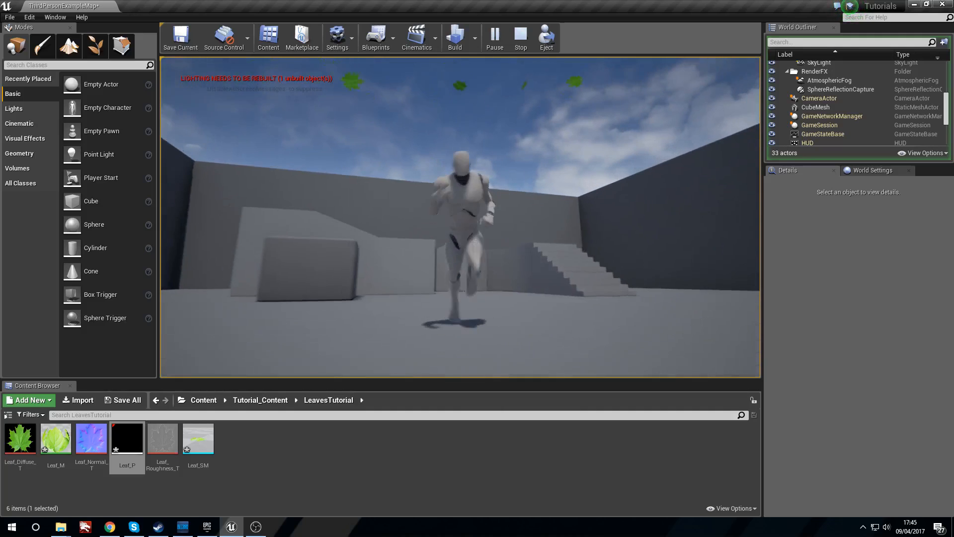
pyautogui.press('d')
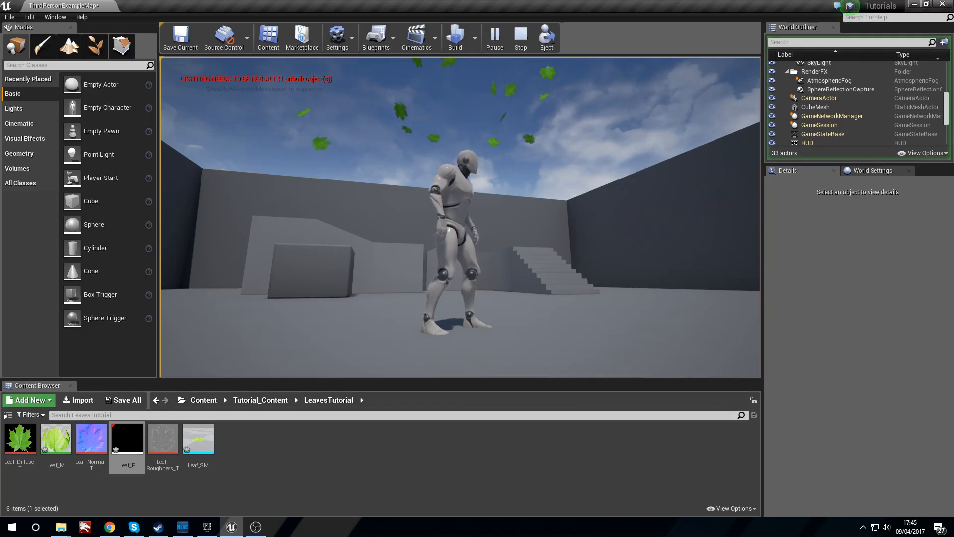
pyautogui.press('w')
pyautogui.press('s')
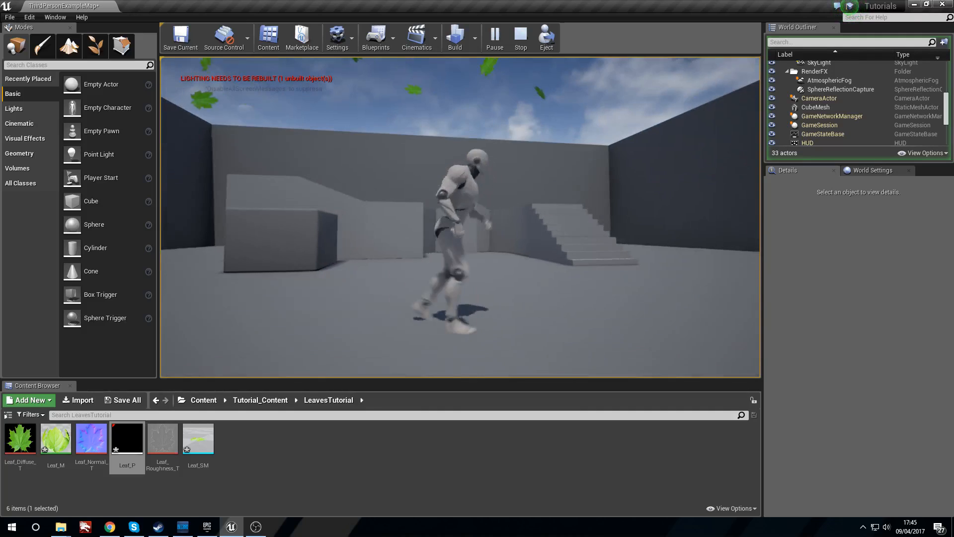
pyautogui.press('a')
pyautogui.press('s')
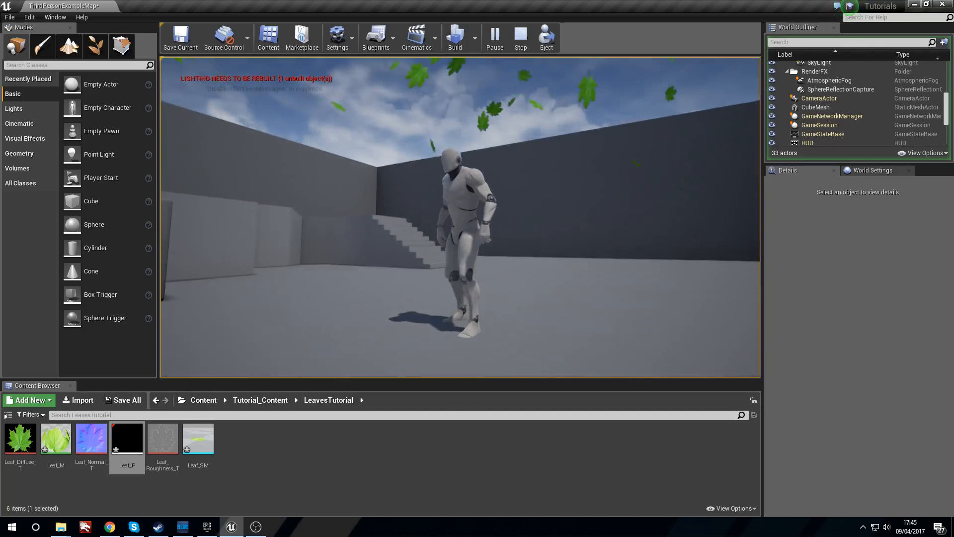
pyautogui.press('d')
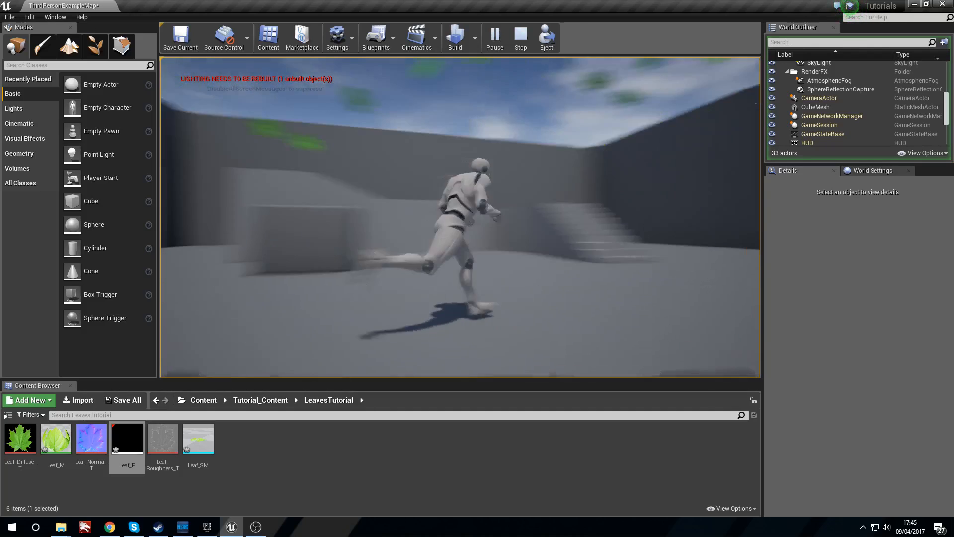
pyautogui.press('d')
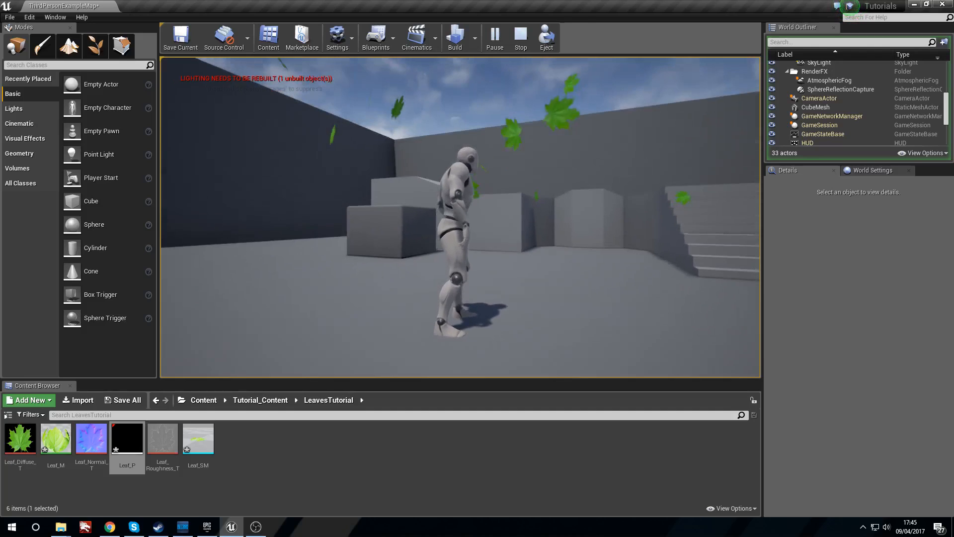
pyautogui.press('Escape')
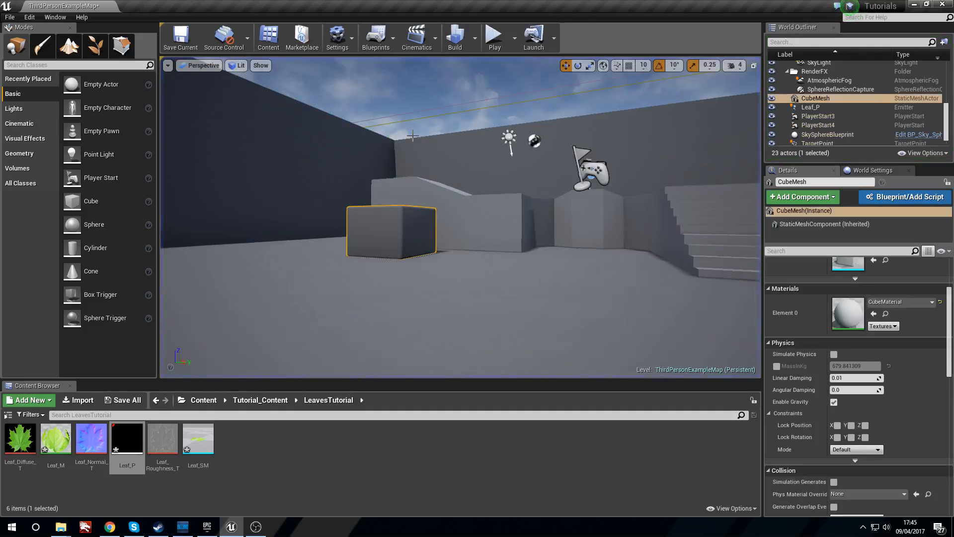
# Step: Reopen the Leaf_P particle system and display its bounds to examine the area around the leaves
pyautogui.doubleClick(130, 439)
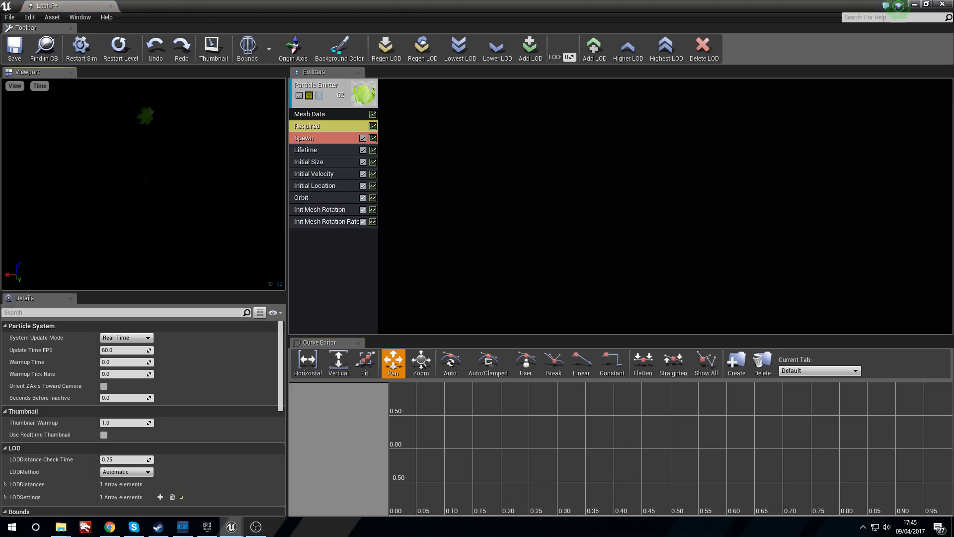
pyautogui.click(247, 48)
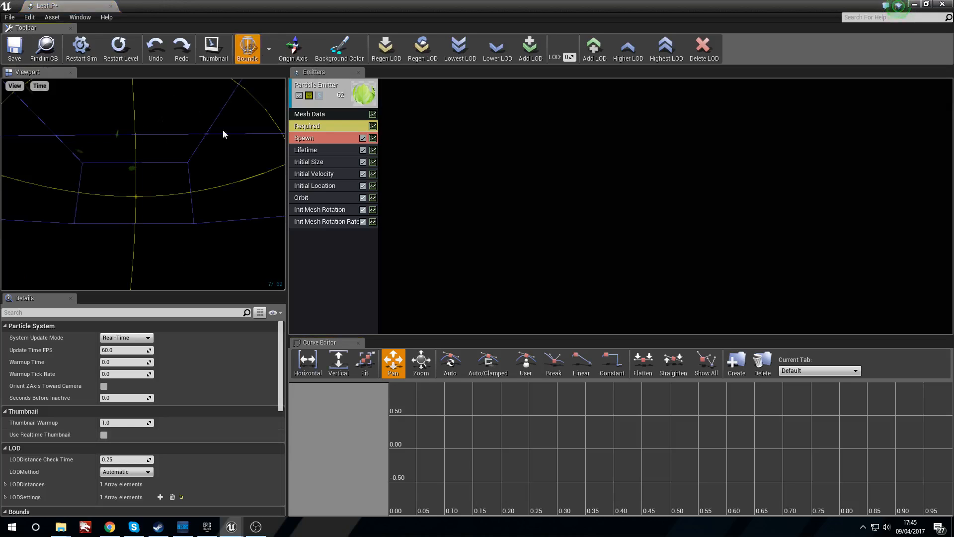
pyautogui.scroll(6, 185, 200)
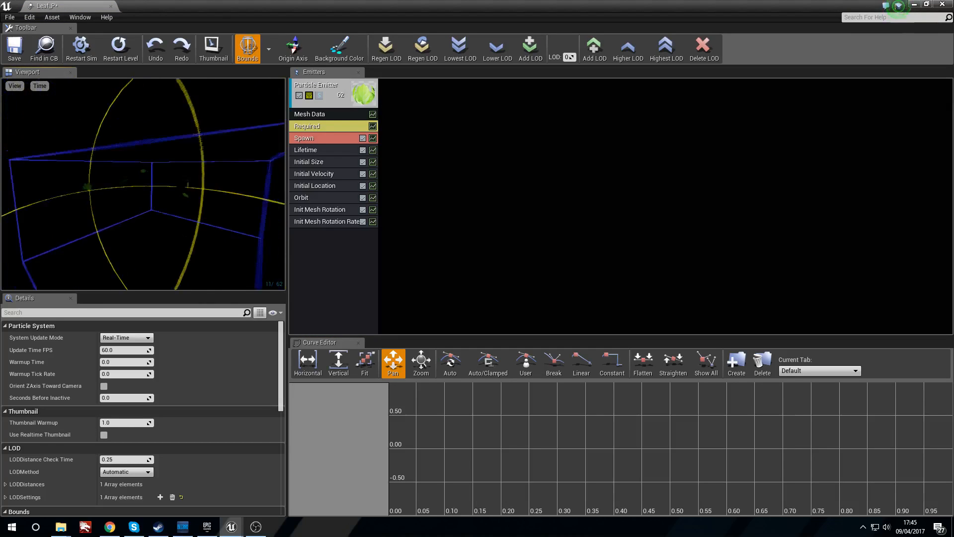
pyautogui.doubleClick(324, 228)
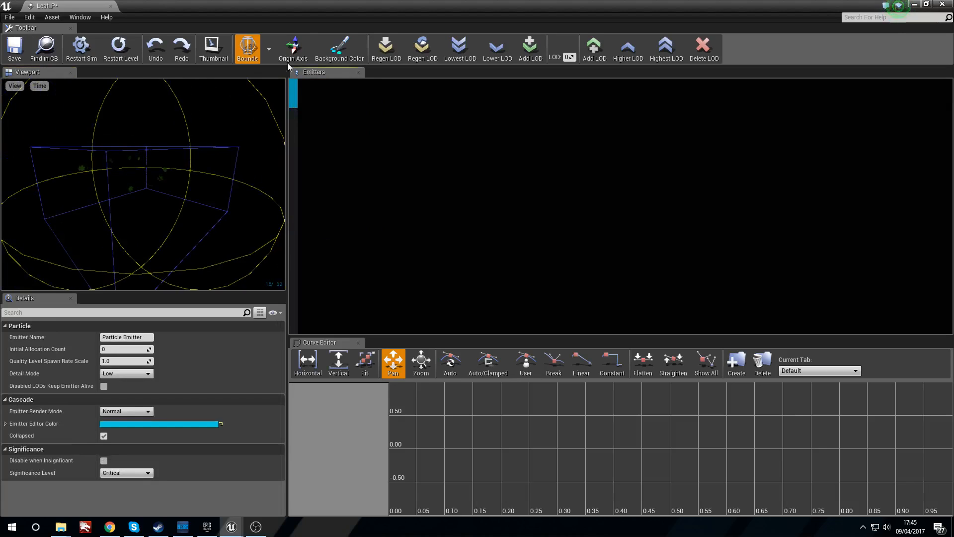
pyautogui.moveTo(189, 196); pyautogui.dragTo(263, 124)
pyautogui.doubleClick(296, 88)
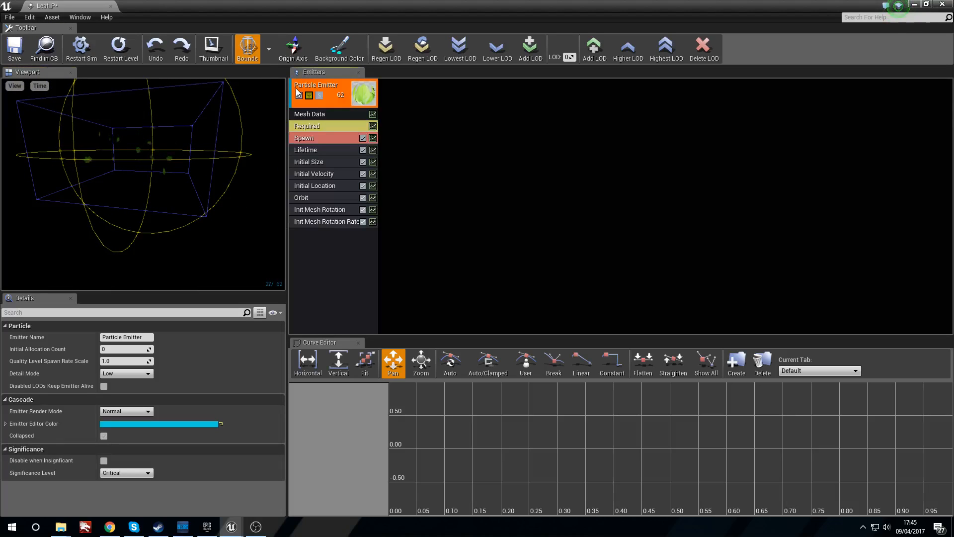
# Step: Set the Initial Size module's Start Size to a maximum of 0.6 and a minimum of 0.3 on X, Y and Z
pyautogui.click(319, 150)
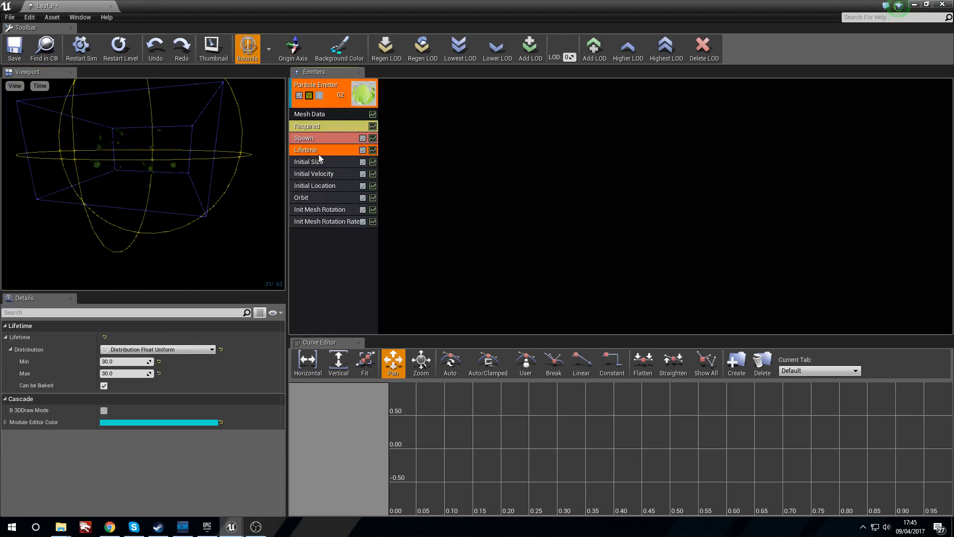
pyautogui.click(322, 164)
pyautogui.click(131, 362)
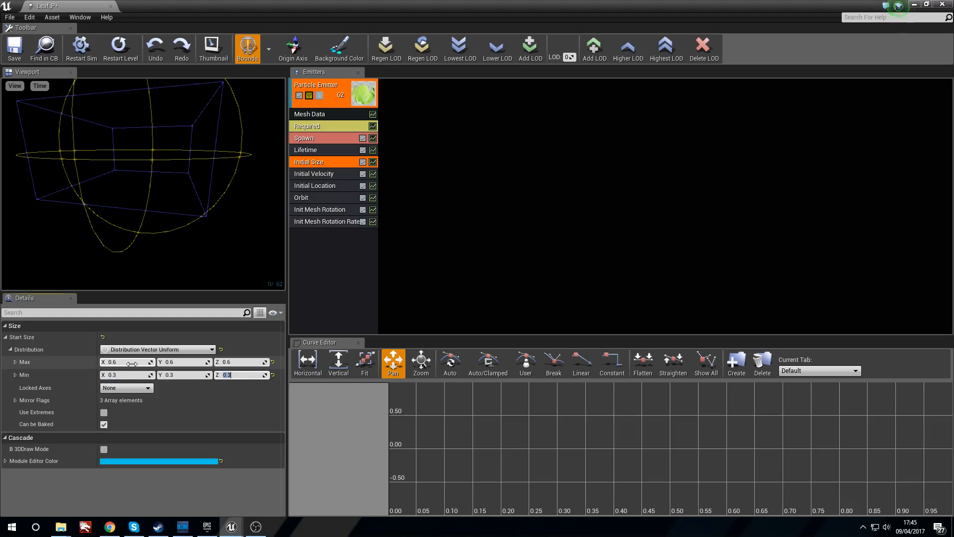
pyautogui.moveTo(83, 173); pyautogui.dragTo(184, 152)
pyautogui.moveTo(258, 186); pyautogui.dragTo(141, 170)
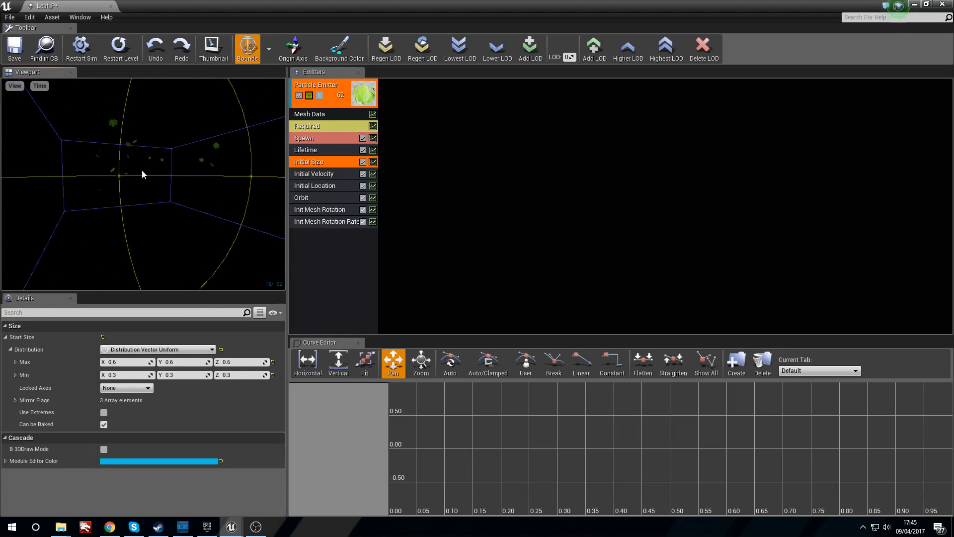
# Step: Add an Acceleration module to the emitter and show its distribution settings
pyautogui.rightClick(334, 254)
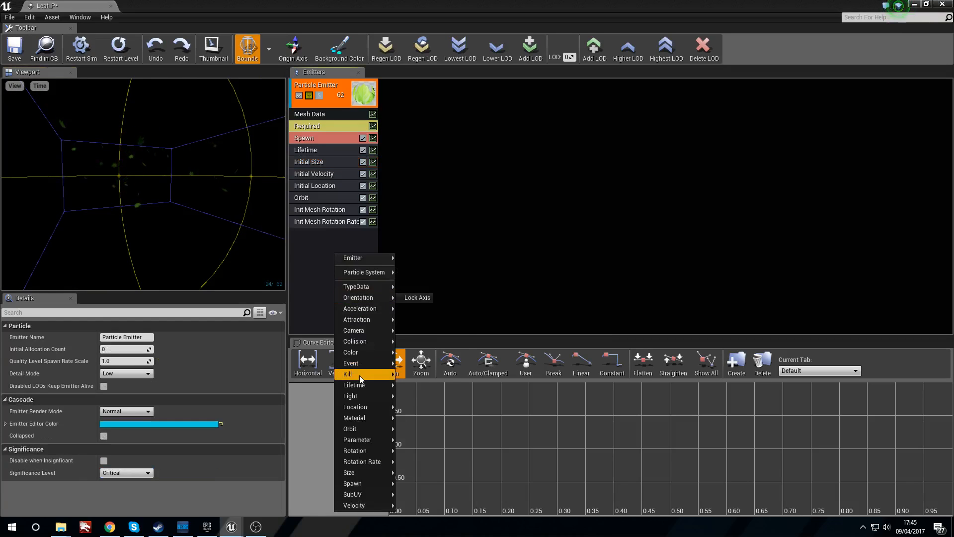
pyautogui.moveTo(378, 310)
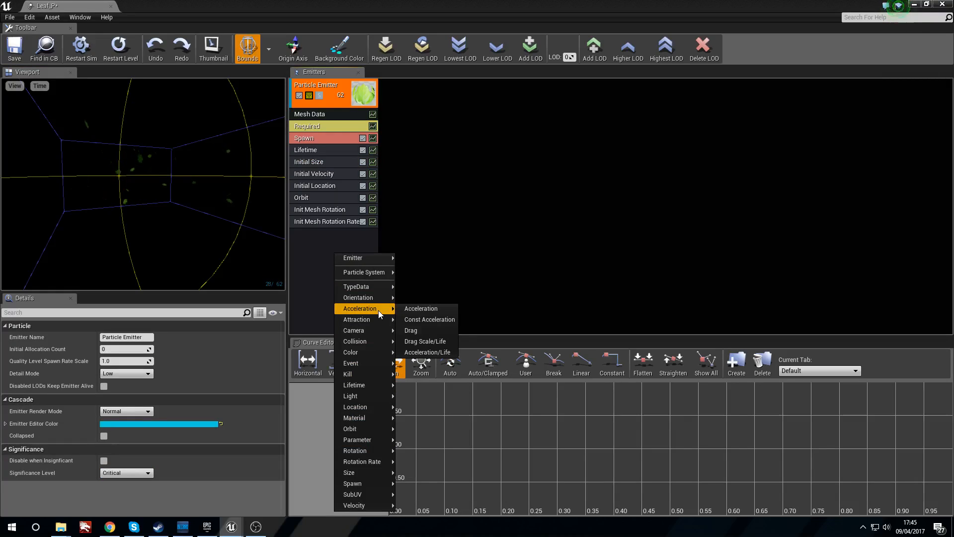
pyautogui.click(428, 308)
pyautogui.click(332, 235)
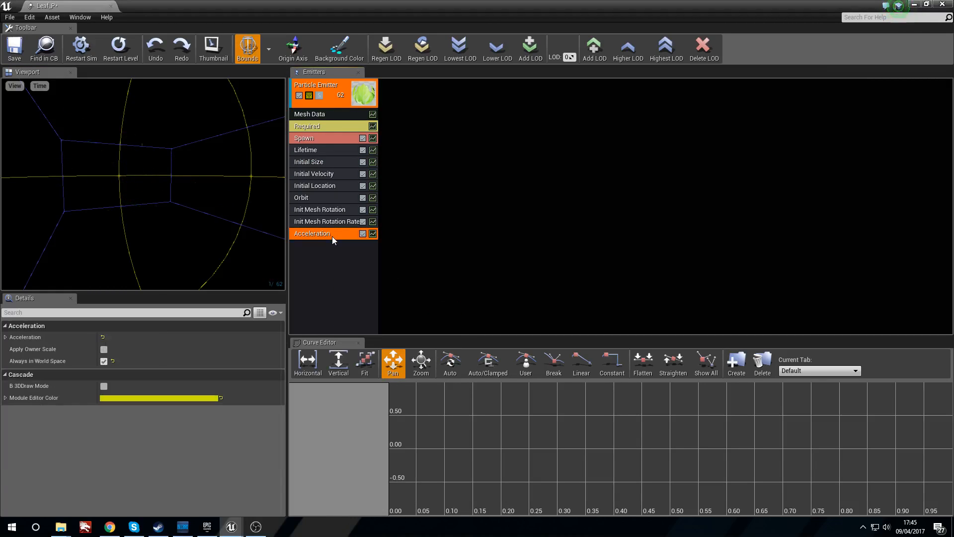
pyautogui.click(4, 336)
pyautogui.click(10, 350)
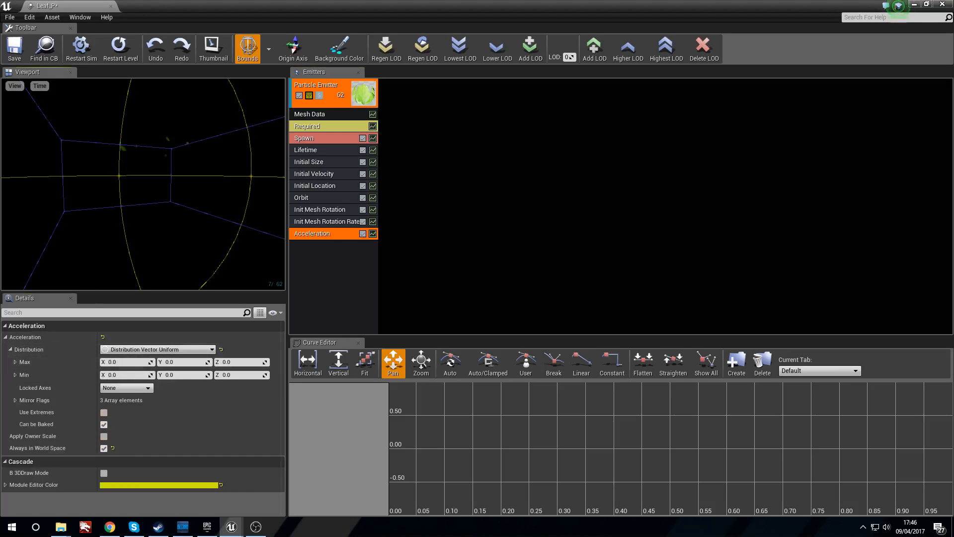
# Step: Set the Y acceleration to a maximum of 50 and a minimum of 25
pyautogui.click(190, 361)
pyautogui.write('50')
pyautogui.press('Tab')
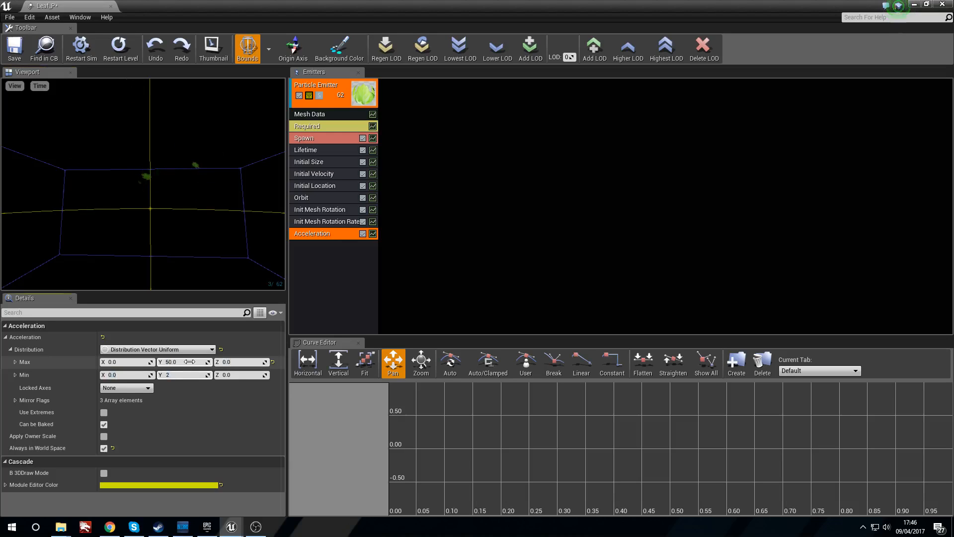
pyautogui.moveTo(143, 184); pyautogui.dragTo(239, 201)
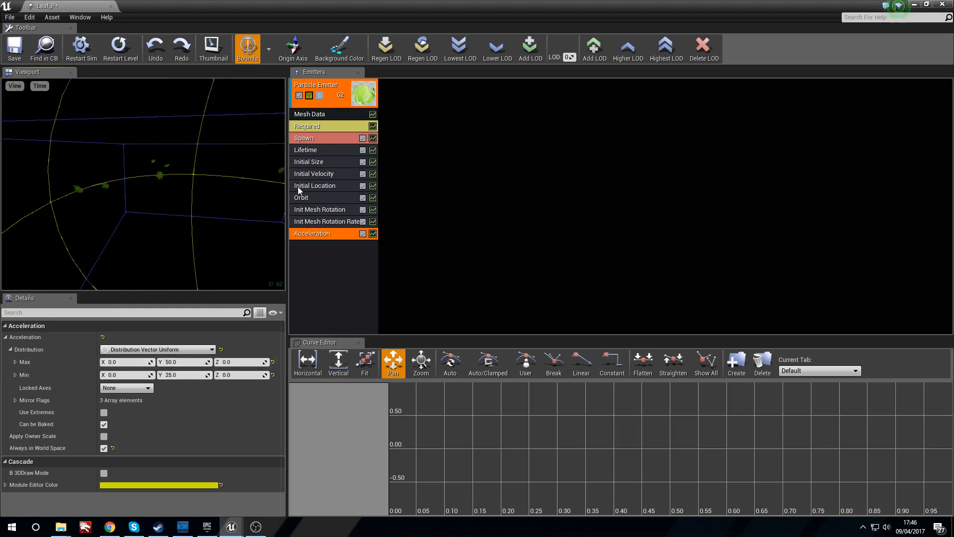
# Step: Examine the drifting leaves and set the Y acceleration to a maximum of 25 and a minimum of 10
pyautogui.moveTo(179, 165); pyautogui.dragTo(171, 175)
pyautogui.moveTo(121, 197)
pyautogui.mouseDown()
pyautogui.moveTo(114, 179)
pyautogui.moveTo(112, 197)
pyautogui.moveTo(120, 186)
pyautogui.mouseUp()
pyautogui.moveTo(144, 184); pyautogui.dragTo(154, 185, button='right')
pyautogui.moveTo(154, 185); pyautogui.dragTo(127, 183)
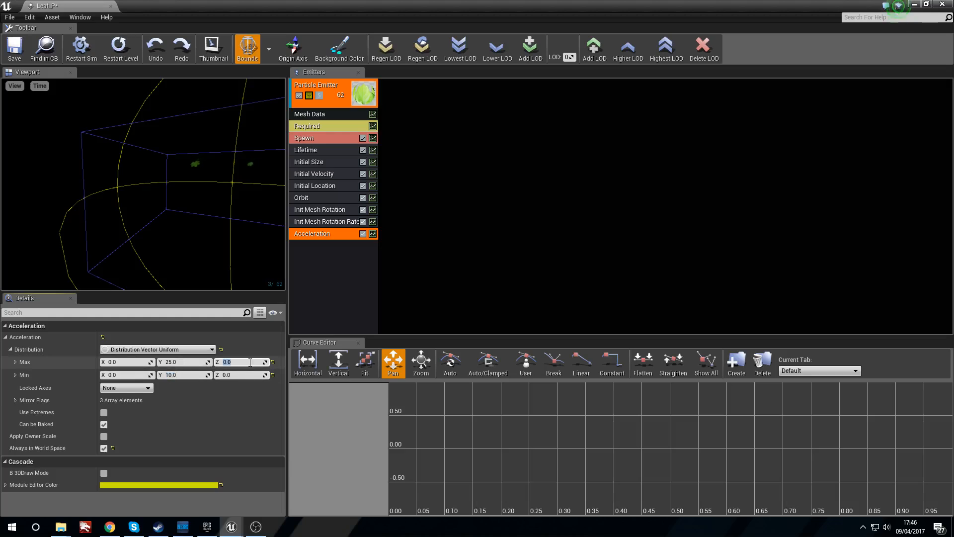
# Step: Set the Z acceleration to a maximum of -5 and a minimum of -10, and save the particle system
pyautogui.write('10')
pyautogui.press('Tab')
pyautogui.press('Tab')
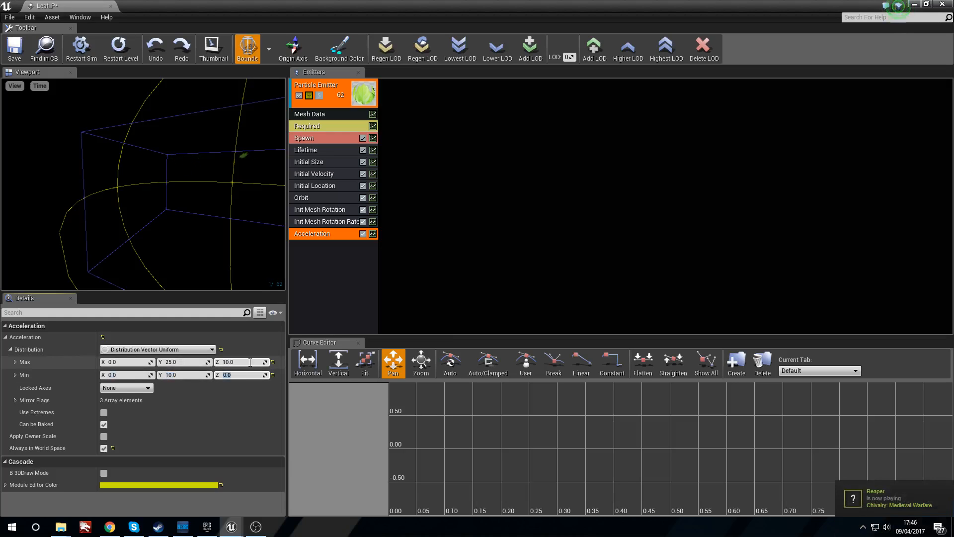
pyautogui.moveTo(197, 264); pyautogui.dragTo(155, 251)
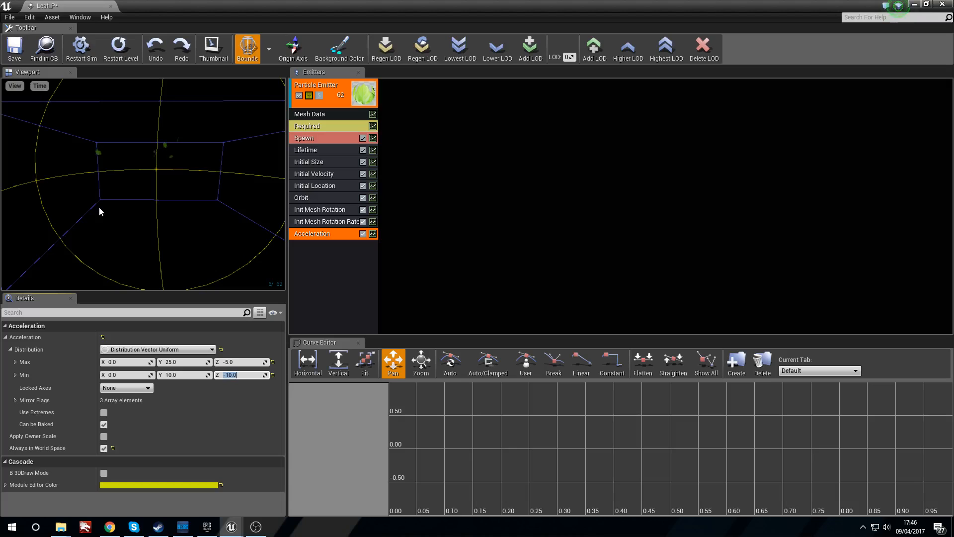
pyautogui.click(14, 47)
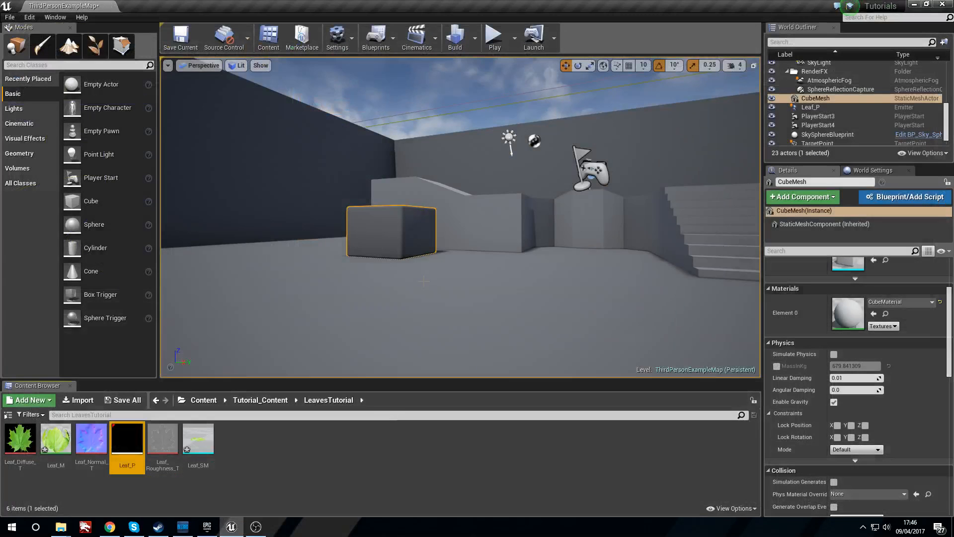
# Step: Playtest the level in full screen, moving the character around to examine how the leaves fall and drift
pyautogui.moveTo(460, 217); pyautogui.dragTo(368, 271, button='right')
pyautogui.click(494, 41)
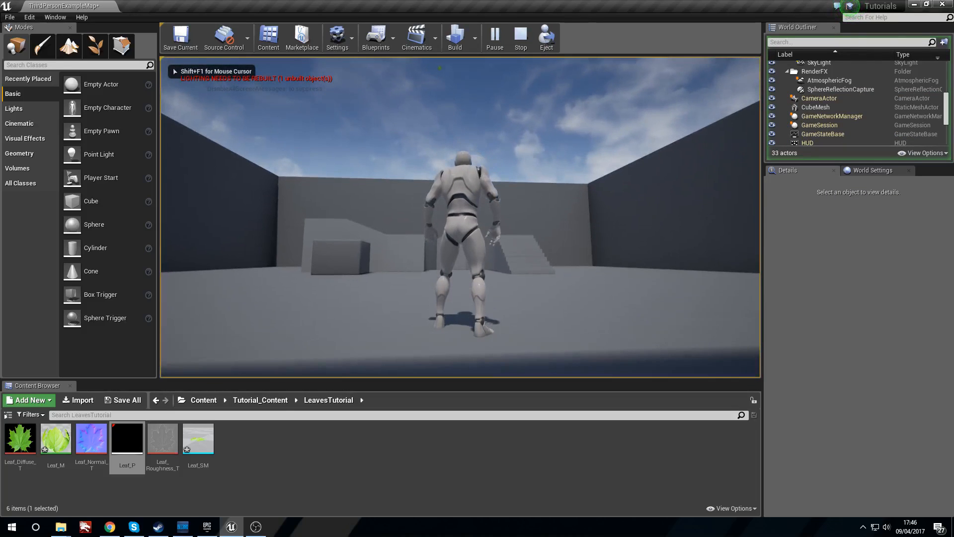
pyautogui.press('d')
pyautogui.press('F11')
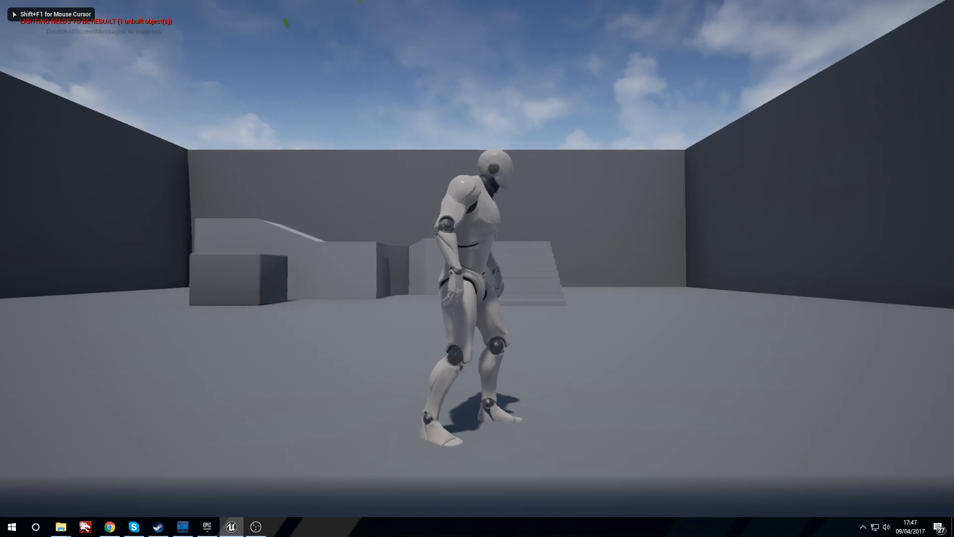
pyautogui.press('a')
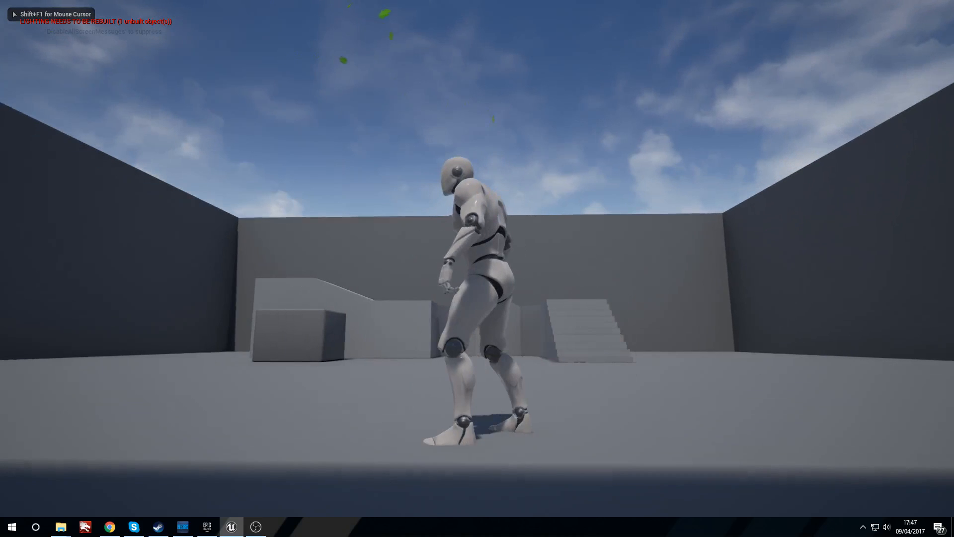
pyautogui.press('s')
pyautogui.press('d')
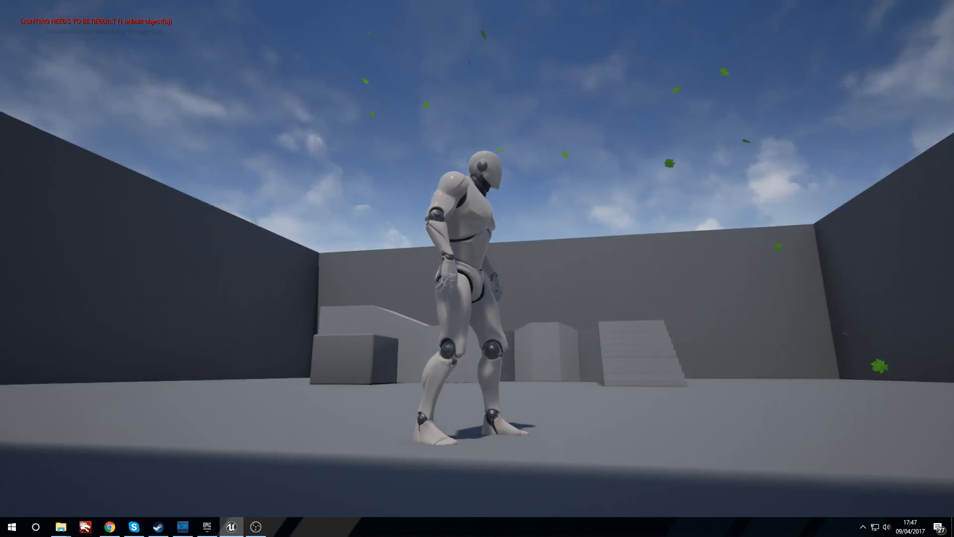
pyautogui.press('w')
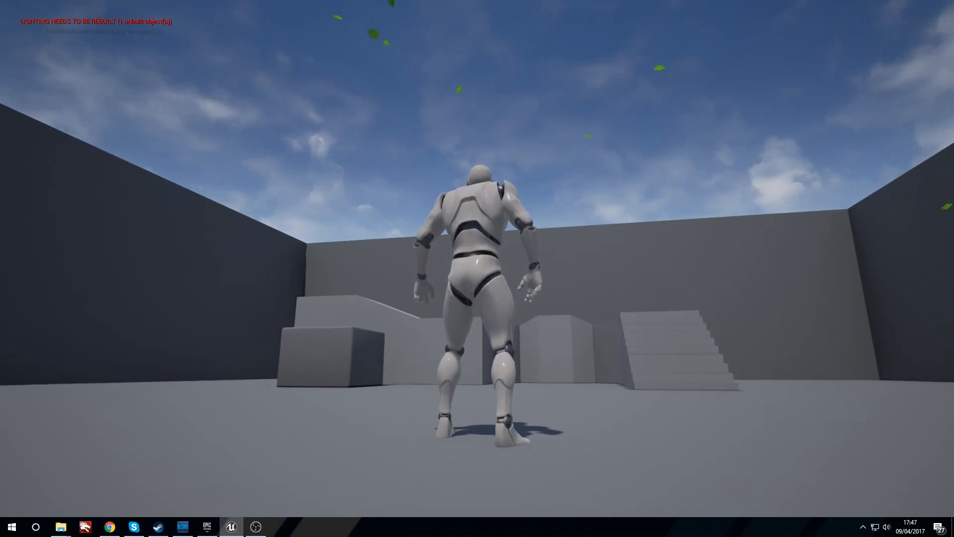
pyautogui.press('a')
pyautogui.press('w')
pyautogui.press('d')
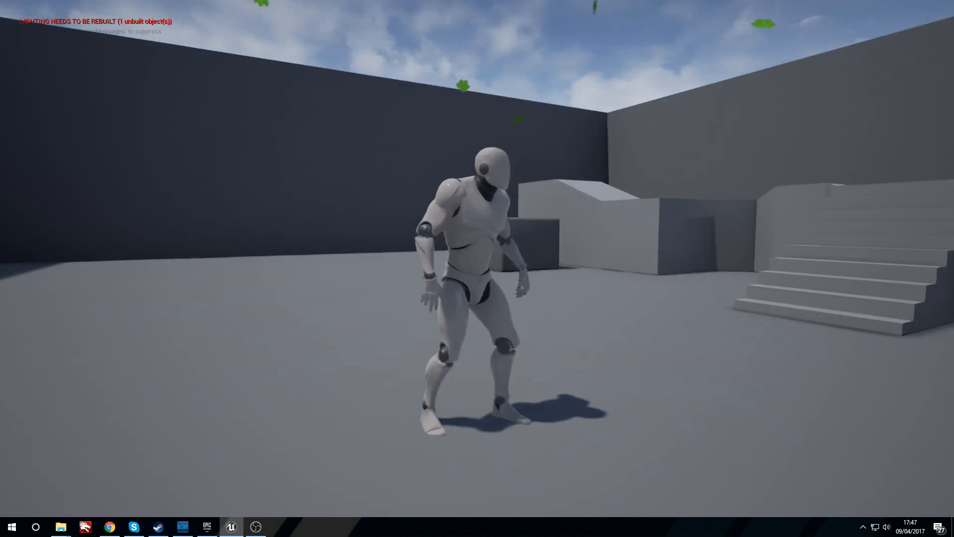
pyautogui.press('d')
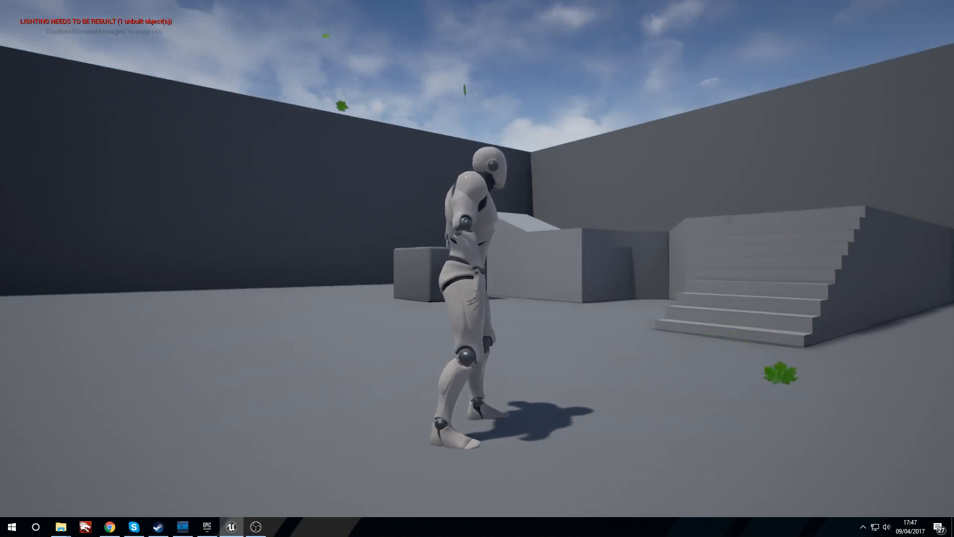
pyautogui.press('a')
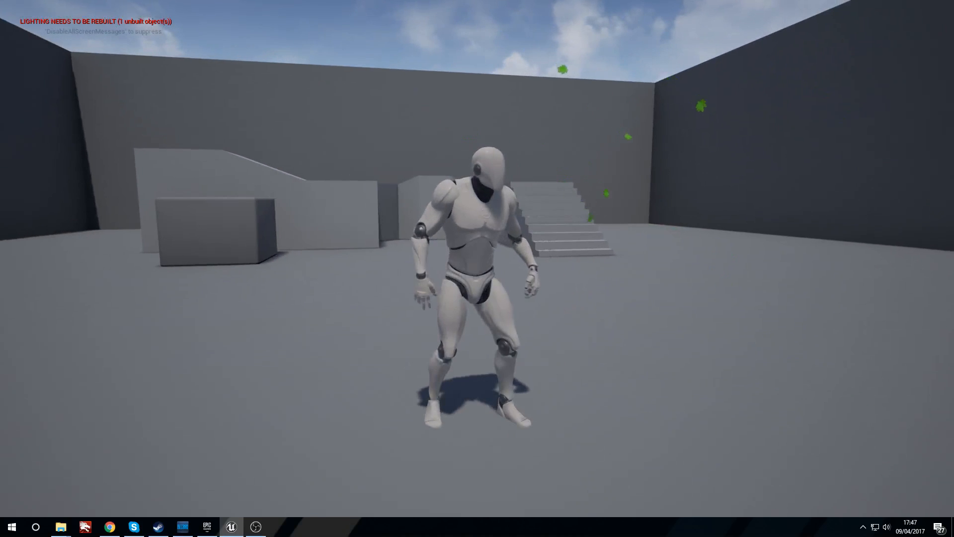
pyautogui.press('w')
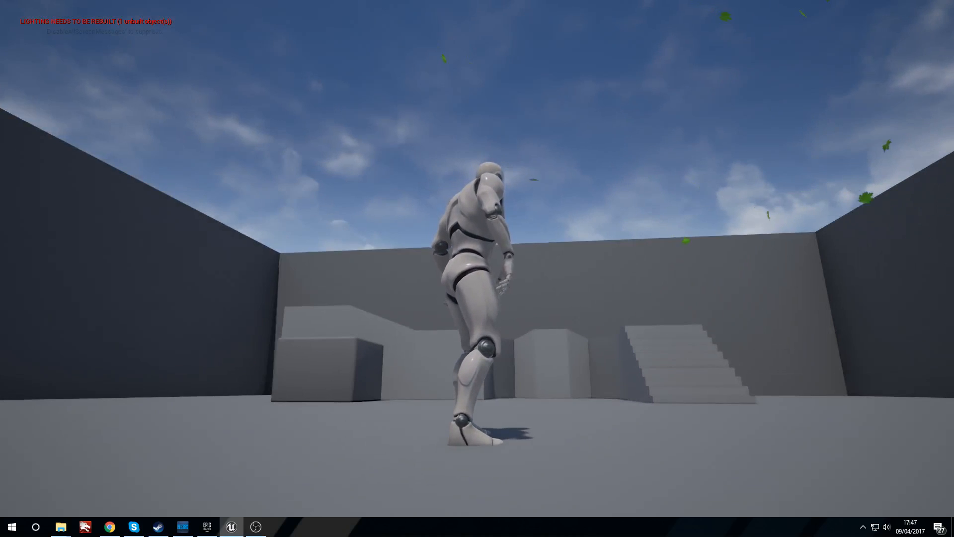
pyautogui.press('d')
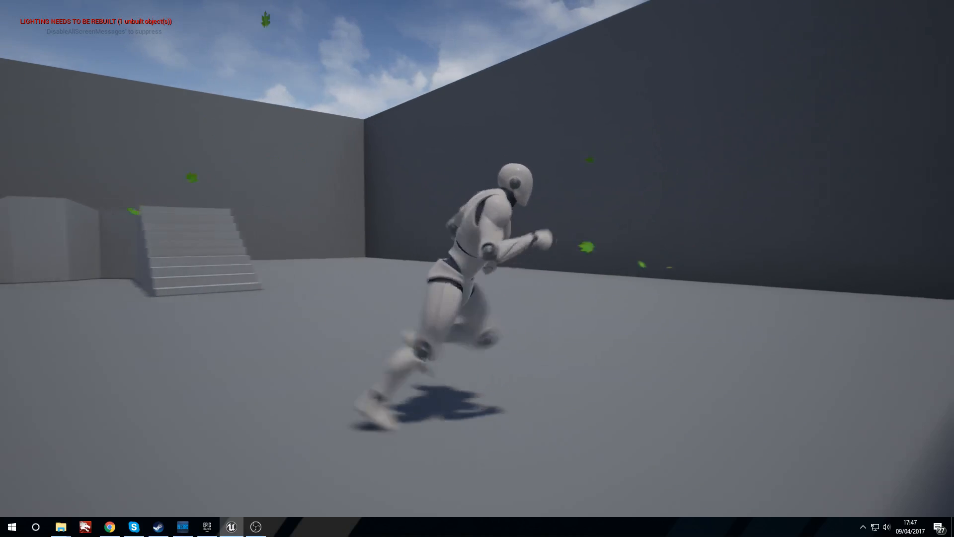
pyautogui.press('Escape')
# Step: Select the Leaf_P emitter in the level and inspect its leaves from above the floor and stairs
pyautogui.moveTo(509, 118); pyautogui.dragTo(477, 127, button='right')
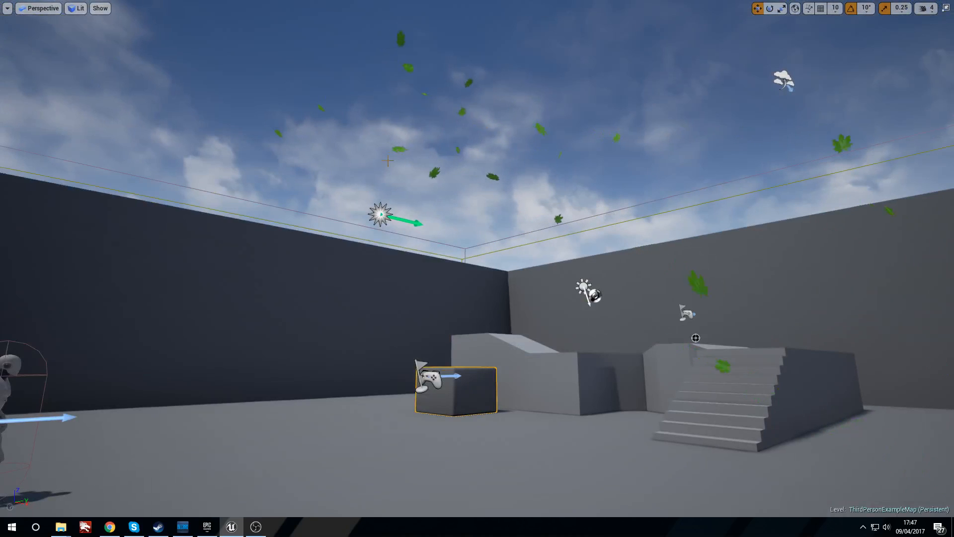
pyautogui.click(380, 214)
pyautogui.moveTo(380, 214); pyautogui.dragTo(467, 169, button='right')
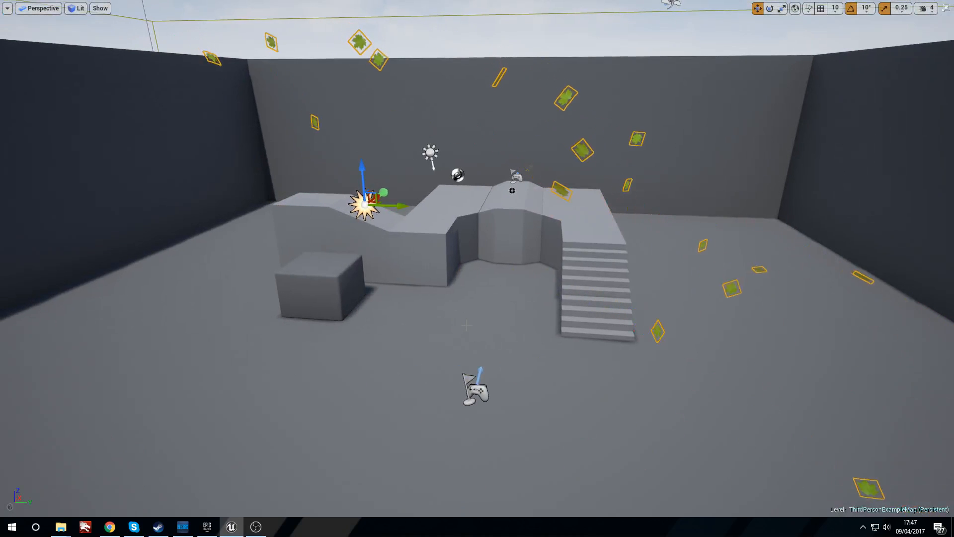
# Step: Open Leaf_P, add an Actor Collision module to its emitter and review the collision settings
pyautogui.press('F11')
pyautogui.doubleClick(137, 442)
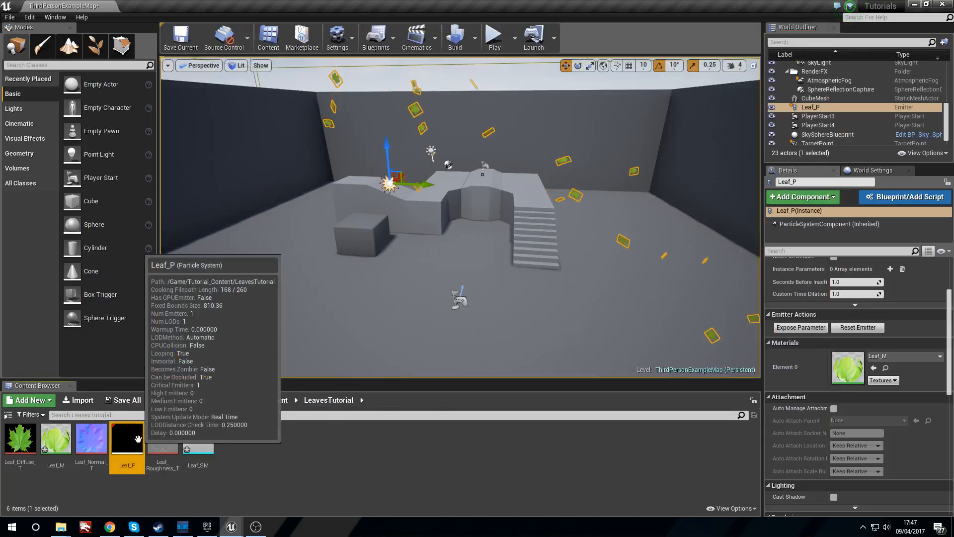
pyautogui.rightClick(326, 257)
pyautogui.moveTo(369, 346)
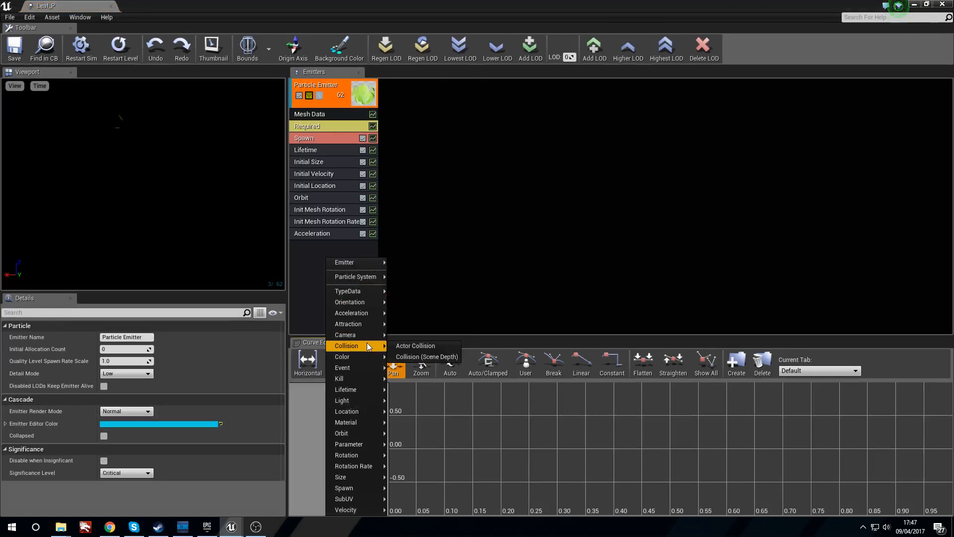
pyautogui.click(417, 346)
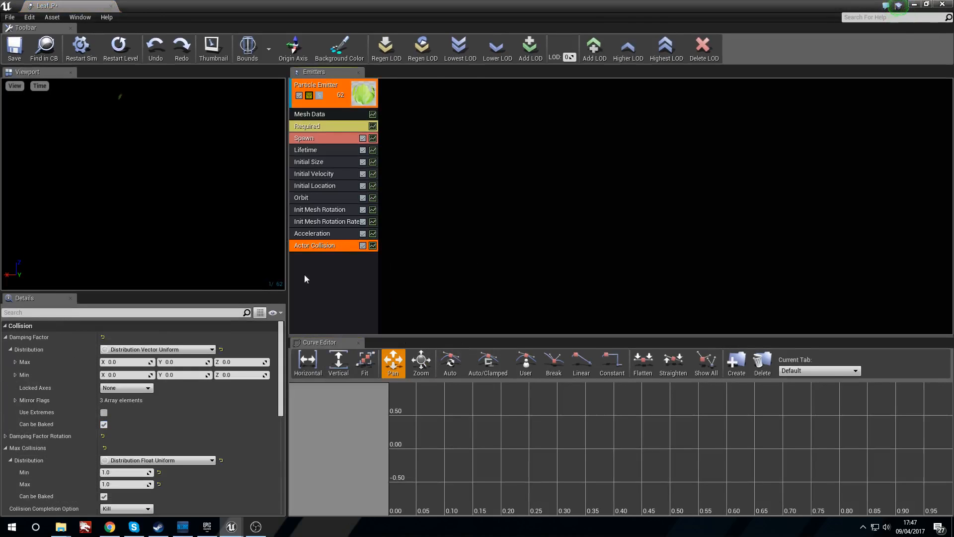
pyautogui.scroll(-5, 56, 358)
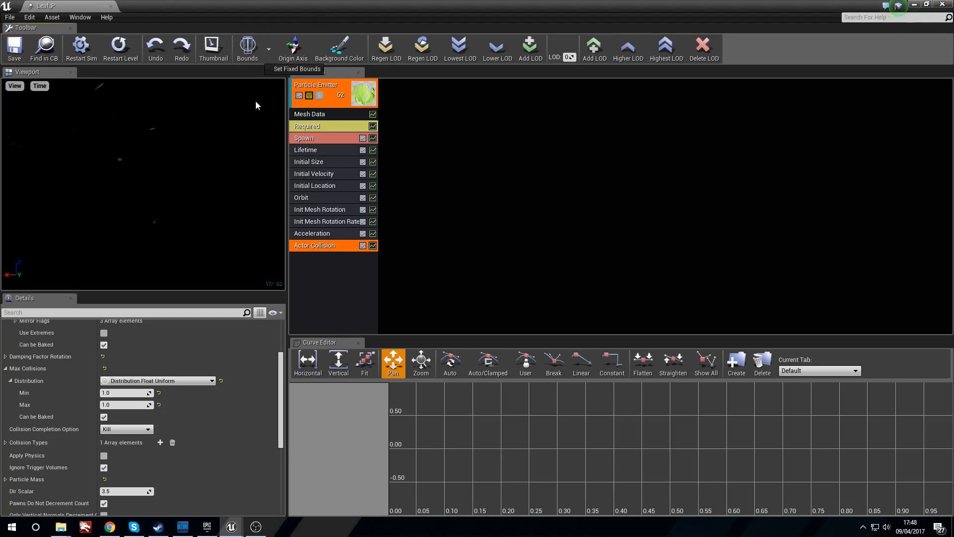
# Step: Set fixed bounds for Leaf_P, check them in the preview and close the particle editor
pyautogui.click(289, 70)
pyautogui.moveTo(143, 188); pyautogui.dragTo(143, 223, button='right')
pyautogui.moveTo(142, 189); pyautogui.dragTo(174, 189)
pyautogui.moveTo(143, 189)
pyautogui.mouseDown(button='right')
pyautogui.moveTo(143, 154)
pyautogui.moveTo(143, 189)
pyautogui.mouseUp(button='right')
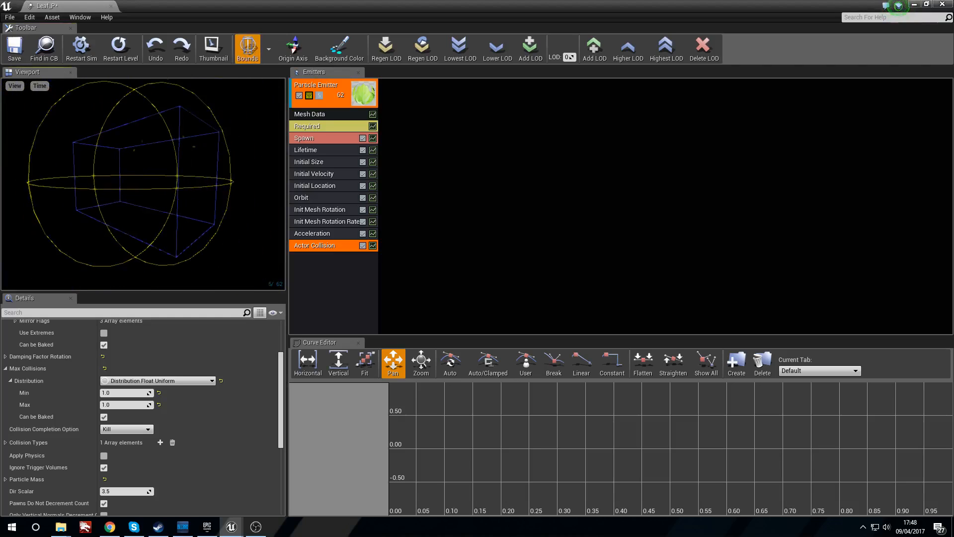
pyautogui.moveTo(213, 210)
pyautogui.mouseDown()
pyautogui.moveTo(184, 211)
pyautogui.moveTo(213, 211)
pyautogui.mouseUp()
pyautogui.click(110, 6)
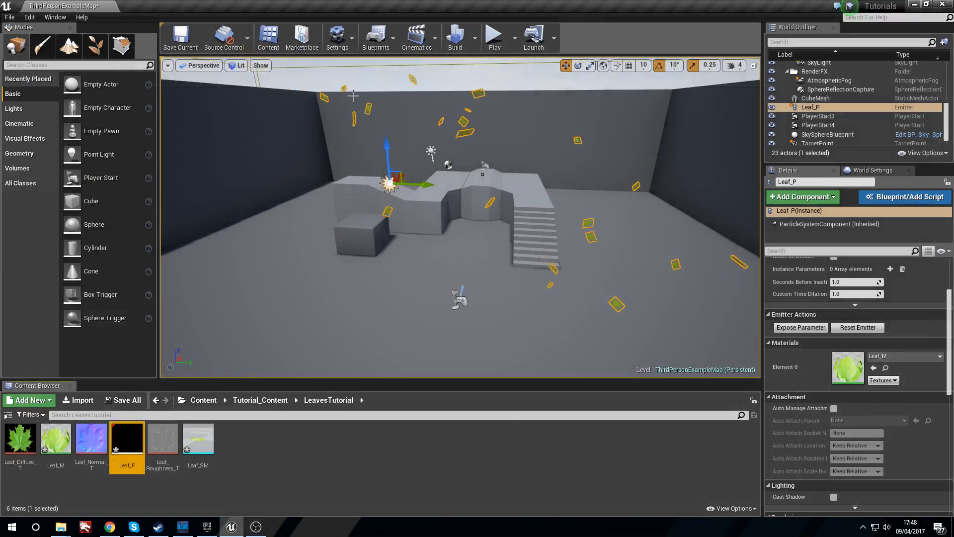
# Step: Playtest the level in full screen again to check how the leaves behave with Actor Collision
pyautogui.click(494, 36)
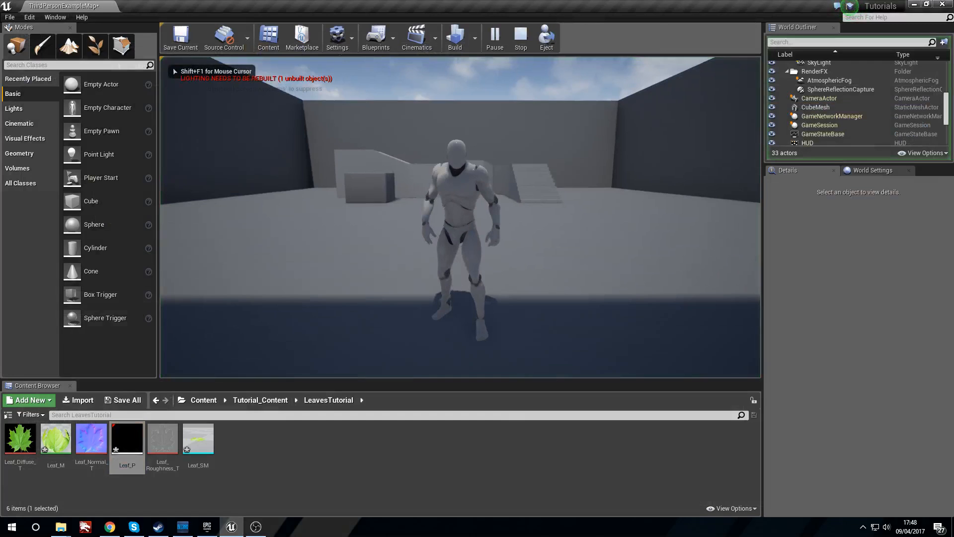
pyautogui.press('F11')
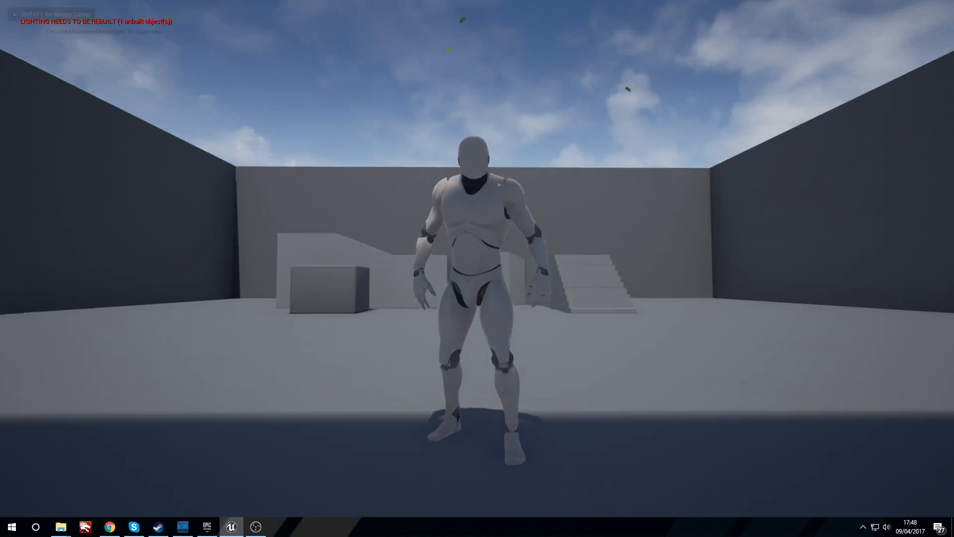
pyautogui.press('d')
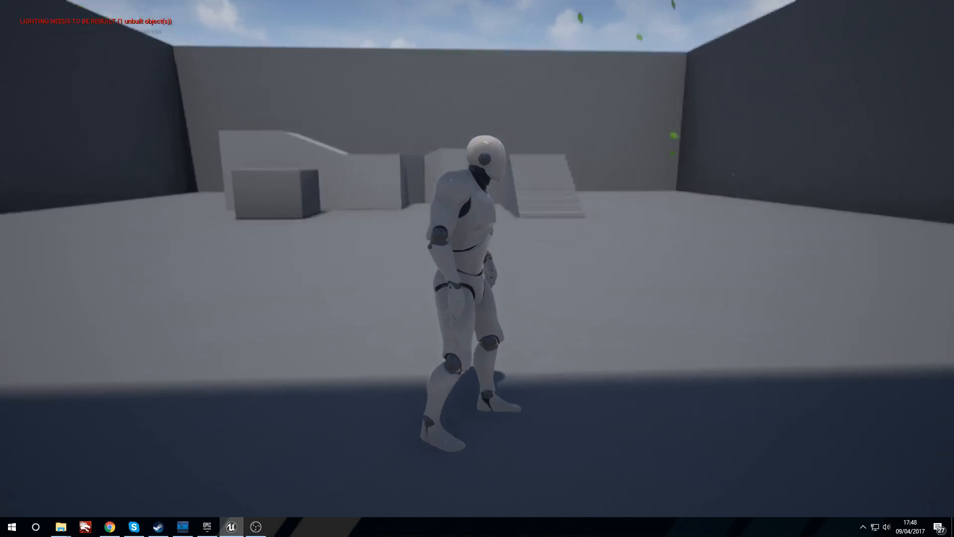
pyautogui.press('d')
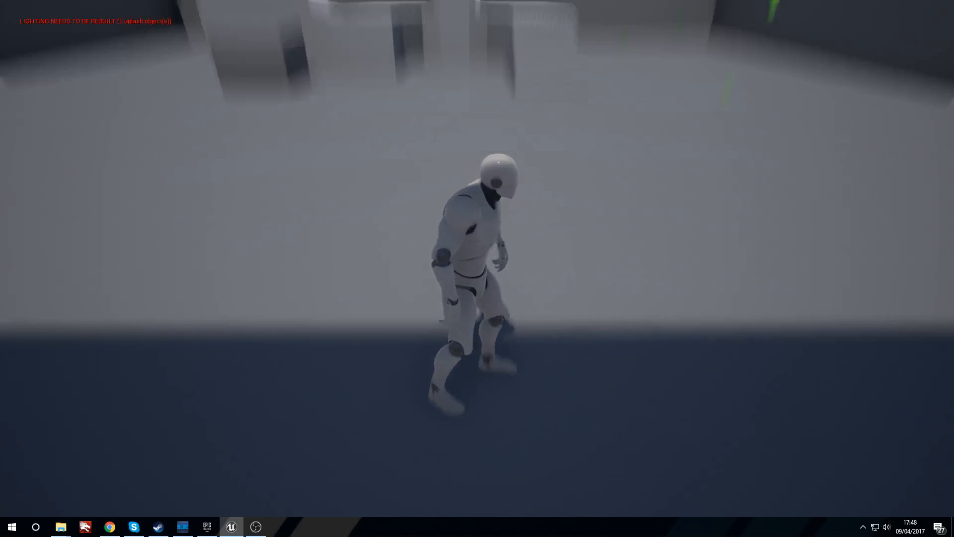
pyautogui.press('d')
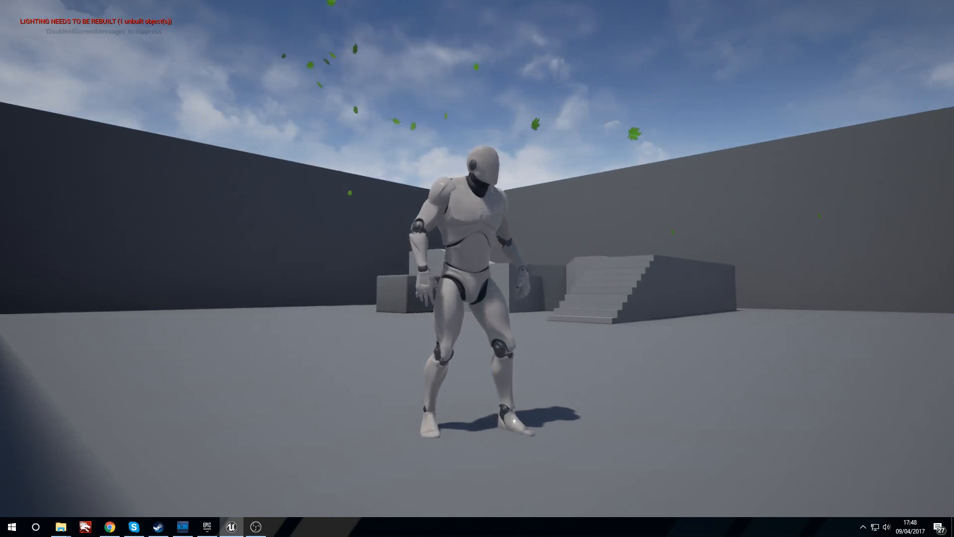
pyautogui.press('a')
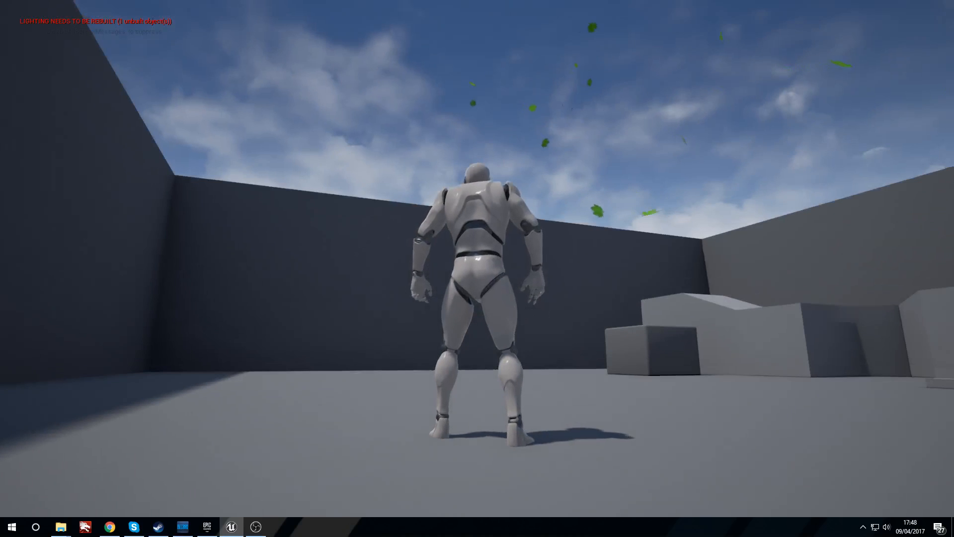
pyautogui.press('a')
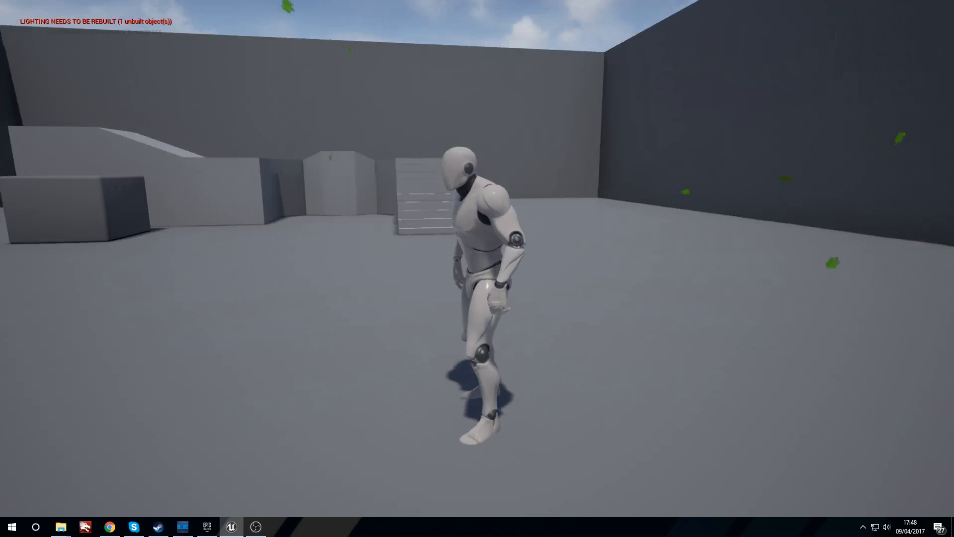
pyautogui.press('Escape')
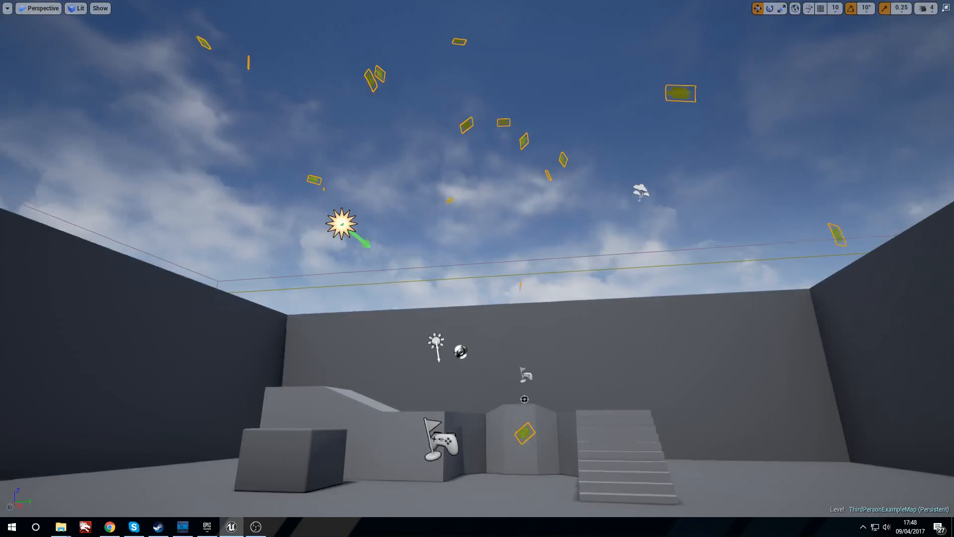
# Step: Examine the falling leaves around the cube, ramp and stairs from several viewpoints in the level
pyautogui.moveTo(477, 268); pyautogui.dragTo(422, 271, button='right')
pyautogui.press('s')
pyautogui.press('w')
pyautogui.press('s')
pyautogui.press('w')
pyautogui.press('s')
pyautogui.moveTo(676, 273); pyautogui.dragTo(697, 259, button='right')
pyautogui.press('s')
pyautogui.press('a')
pyautogui.moveTo(632, 357); pyautogui.dragTo(571, 324, button='right')
pyautogui.press('w')
pyautogui.press('w')
pyautogui.press('d')
pyautogui.press('s')
pyautogui.press('w')
# Step: Switch the viewport to game view and examine the leaf effect without editor icons and outlines
pyautogui.press('g')
pyautogui.press('g')
pyautogui.press('g')
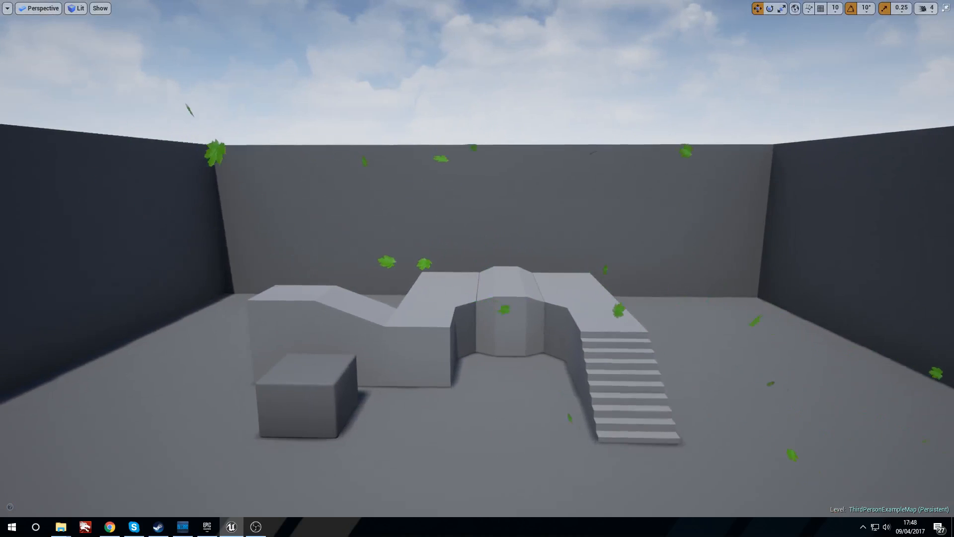
pyautogui.press('w')
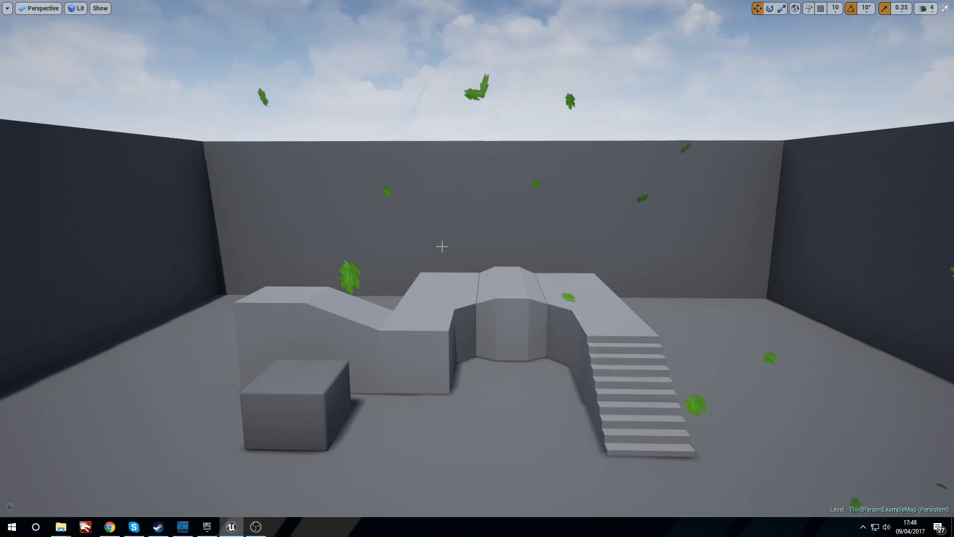
pyautogui.moveTo(442, 246); pyautogui.dragTo(471, 252, button='right')
pyautogui.press('d')
pyautogui.press('s')
pyautogui.press('d')
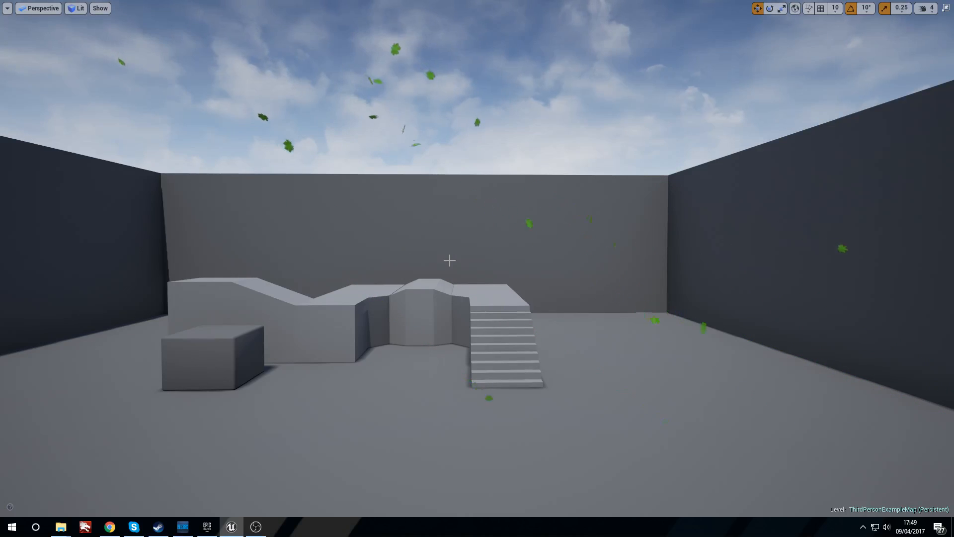
pyautogui.moveTo(531, 276); pyautogui.dragTo(537, 268, button='right')
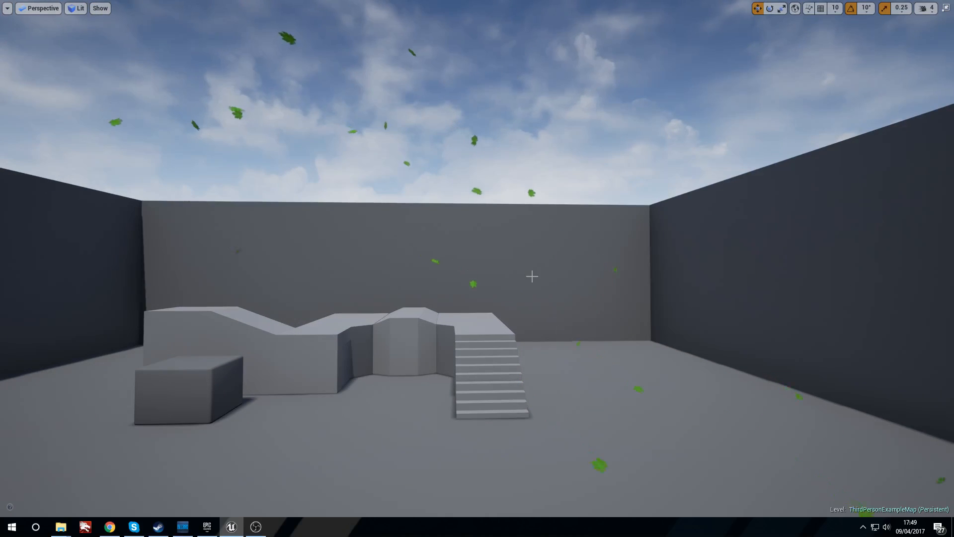